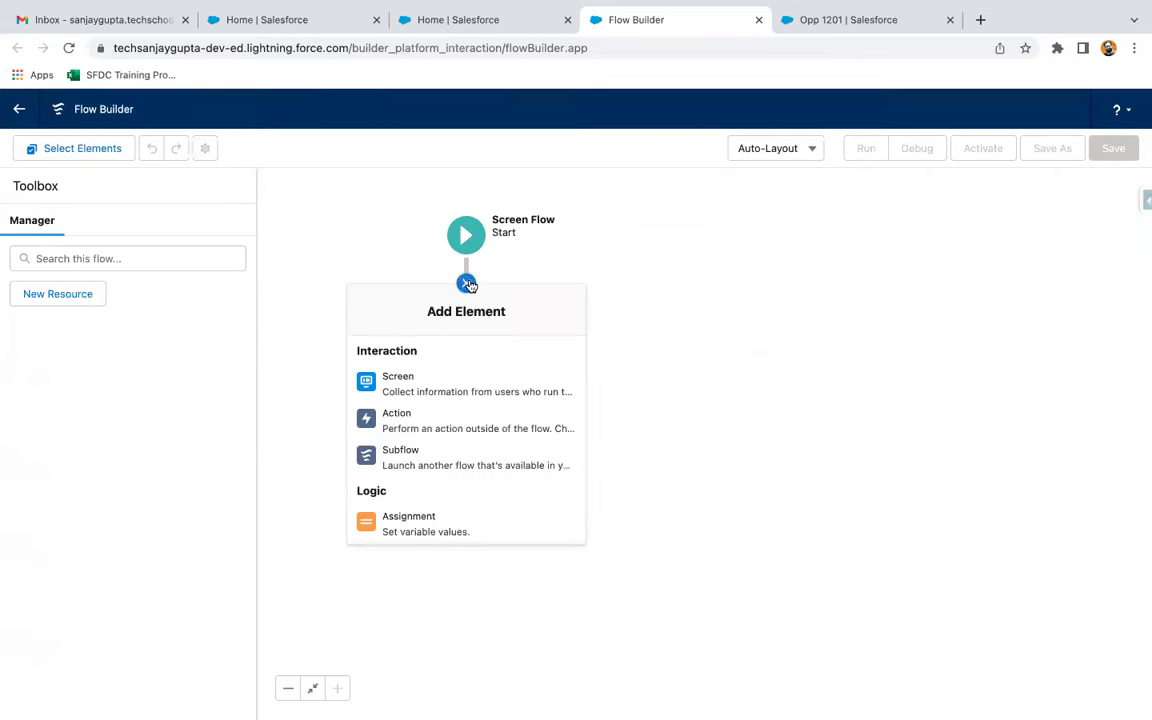
Add a new screen element directly below Start in the screen flow
click(427, 383)
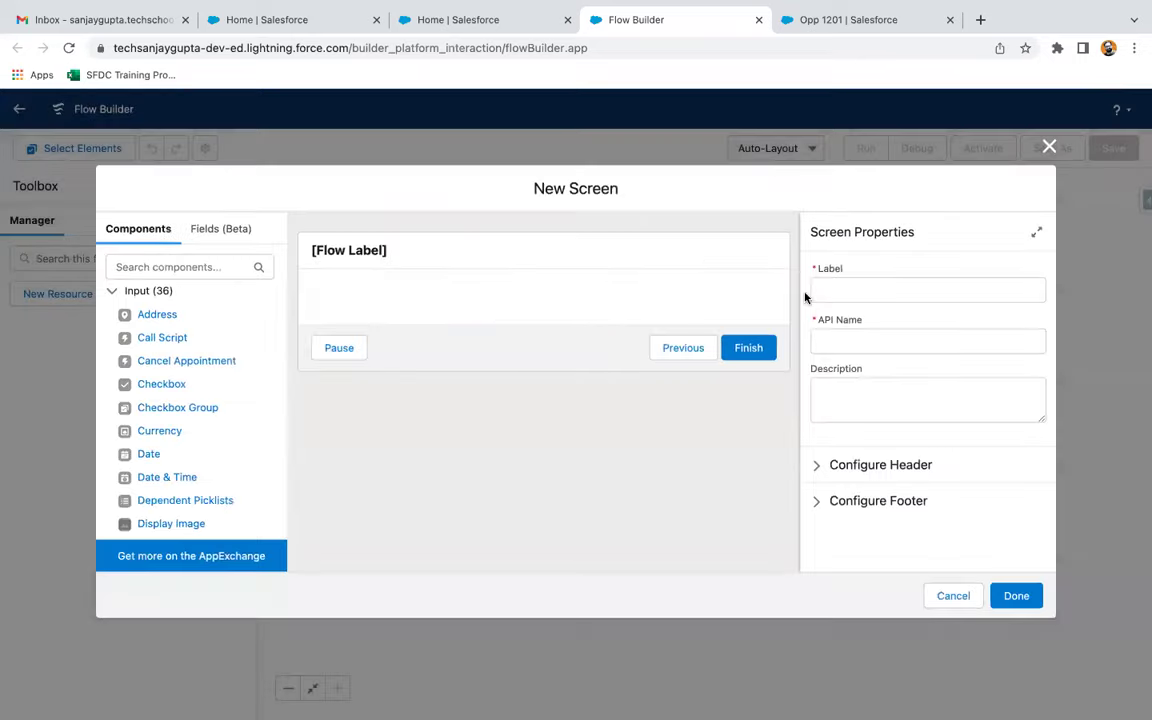
Label the screen Contact Information and add a First Name text input
click(848, 293)
text(Contact Information)
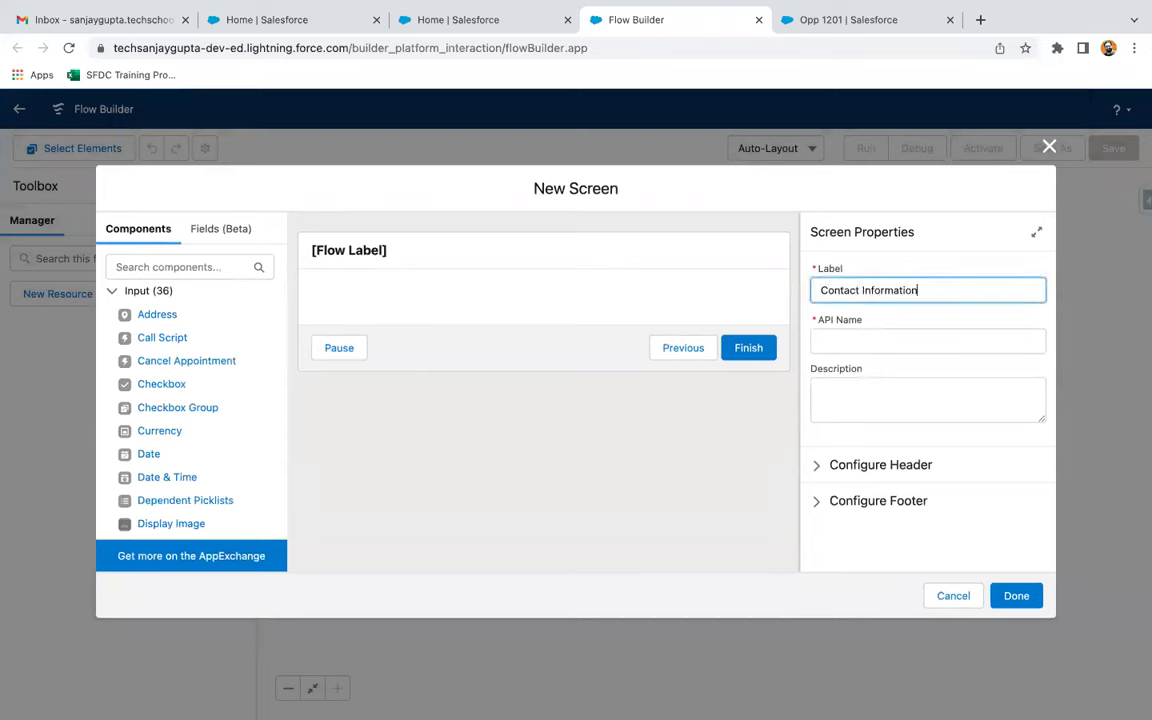
click(752, 258)
click(171, 258)
text(text)
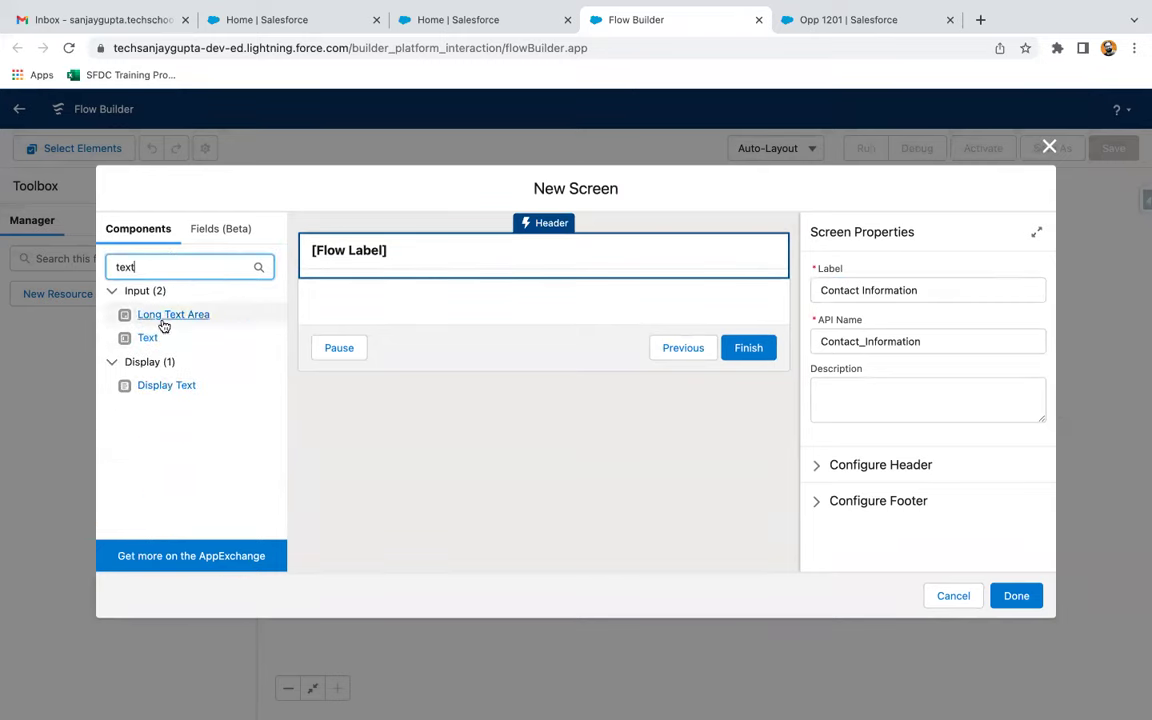
click(152, 342)
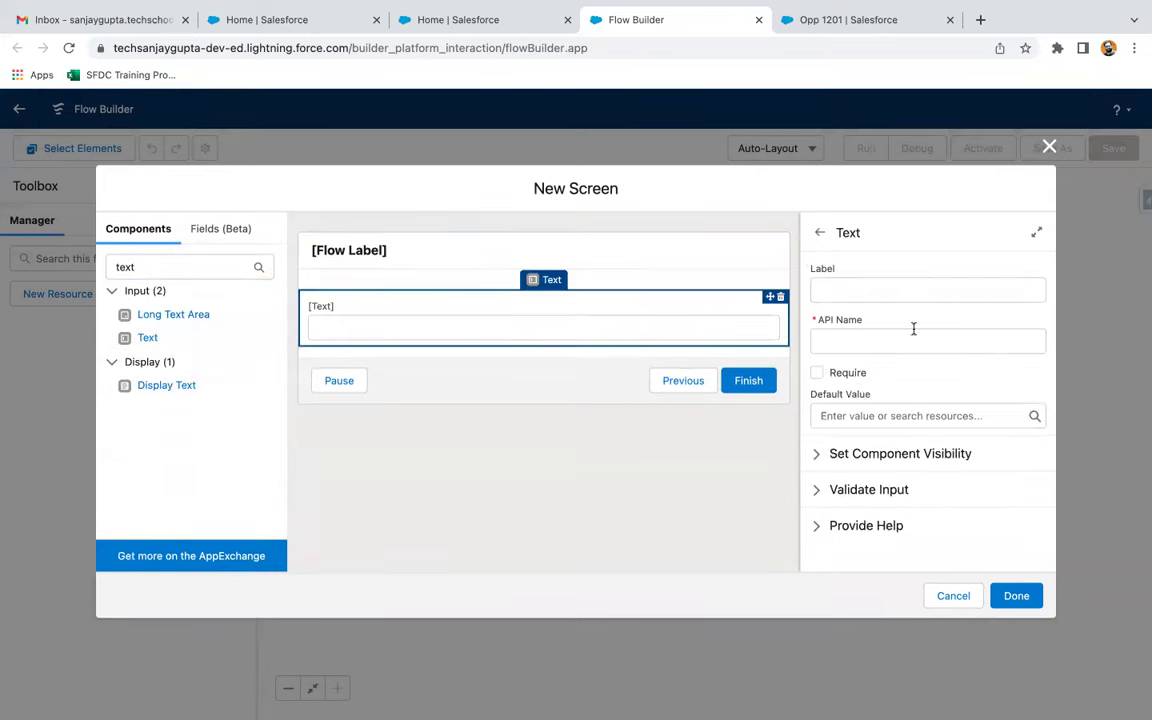
text(First Name)
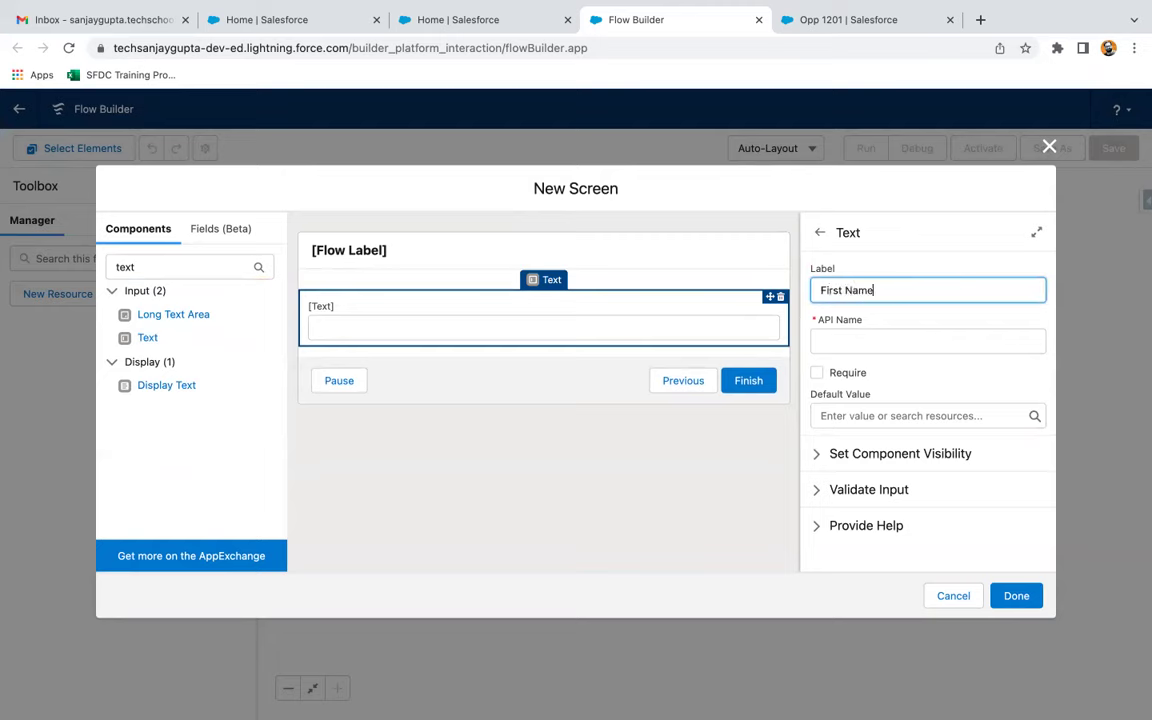
click(864, 330)
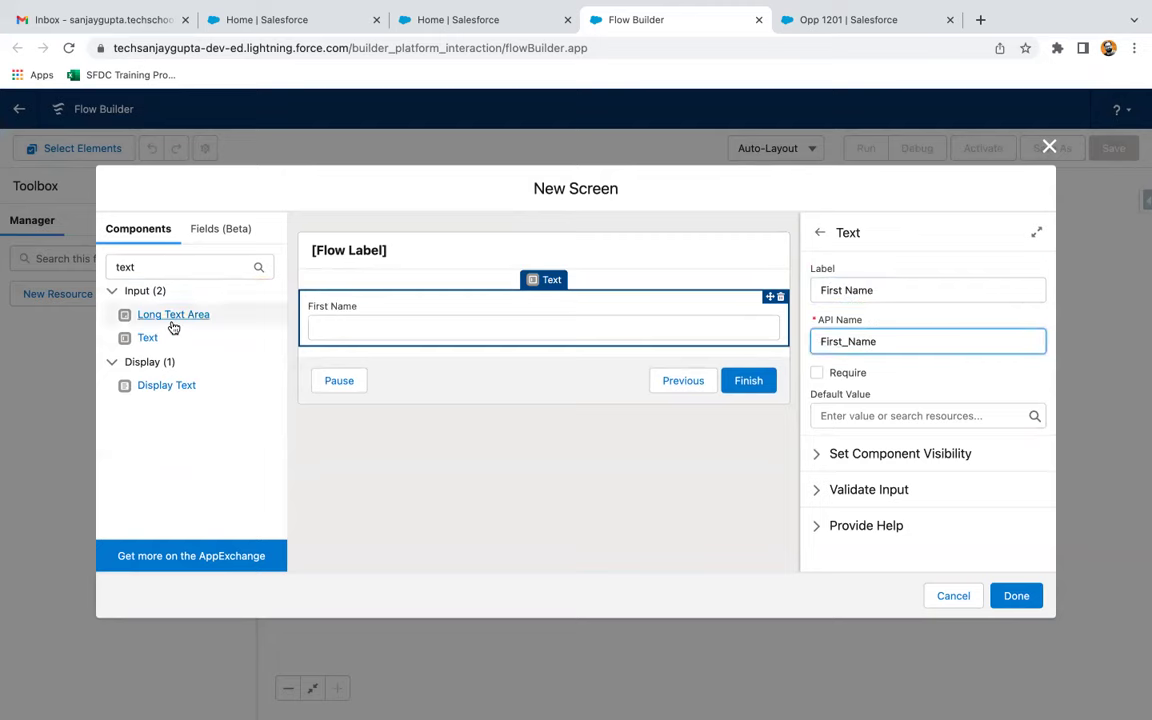
Add a Last Name text input and make both Last Name and First Name required
click(152, 339)
click(870, 291)
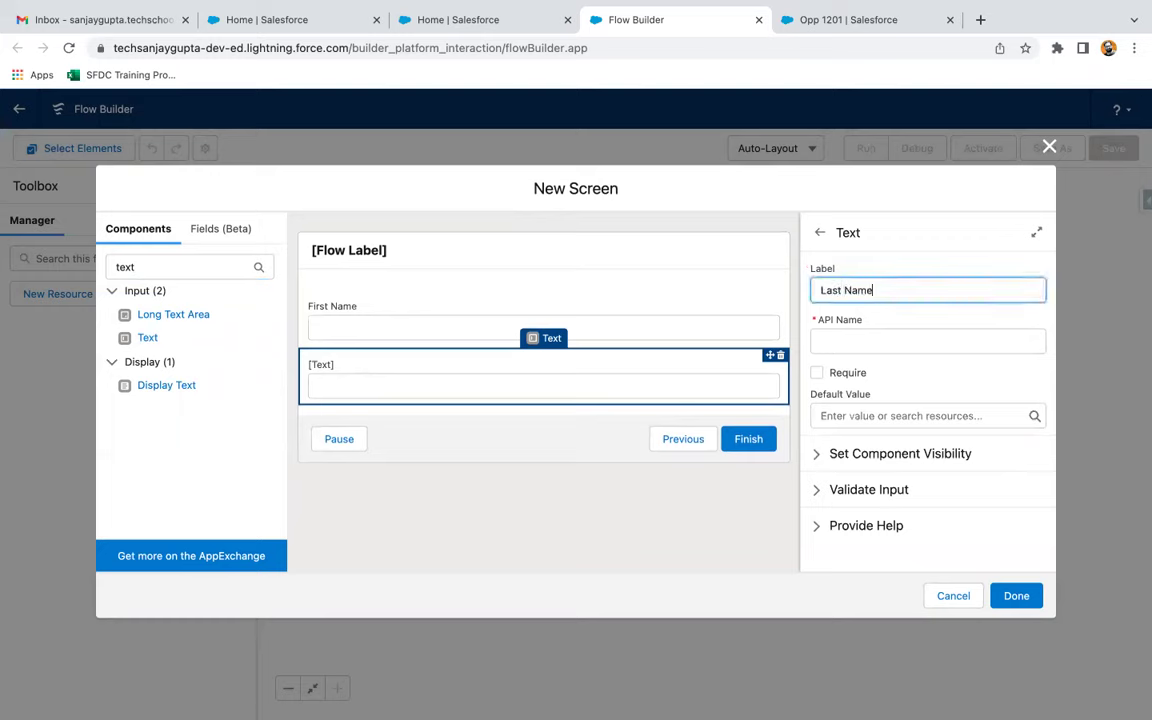
click(848, 363)
click(817, 373)
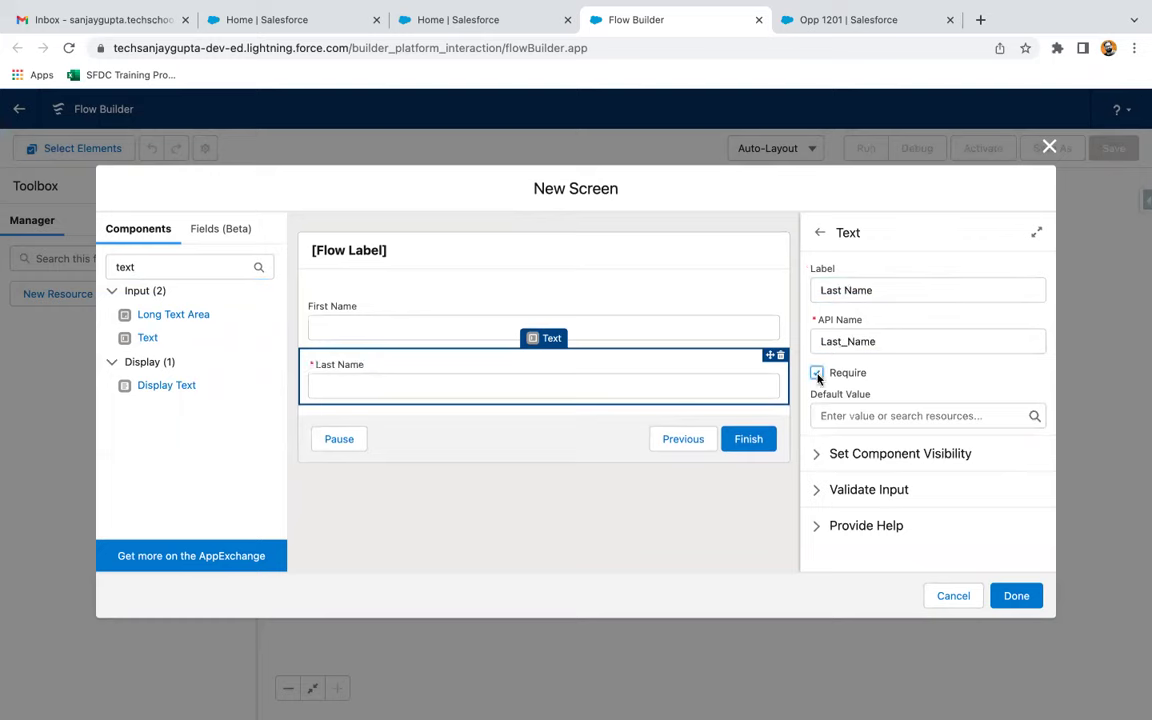
click(514, 303)
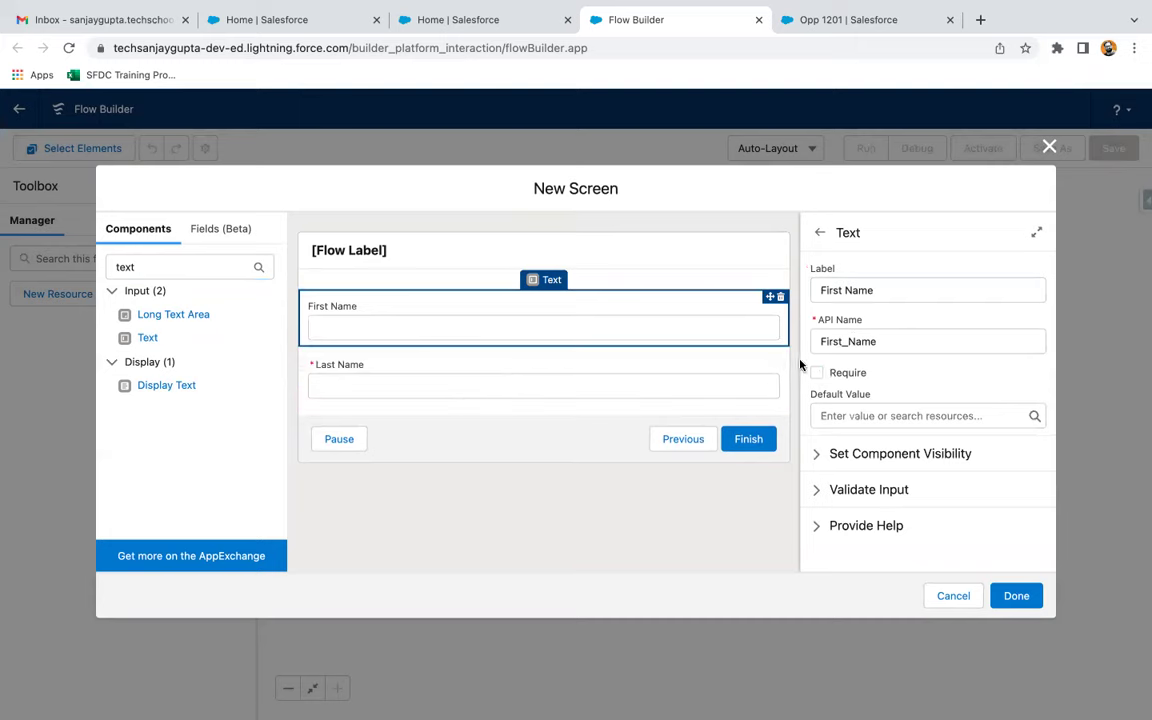
click(817, 373)
Add a required Email text input and finish the Contact Information screen
click(147, 337)
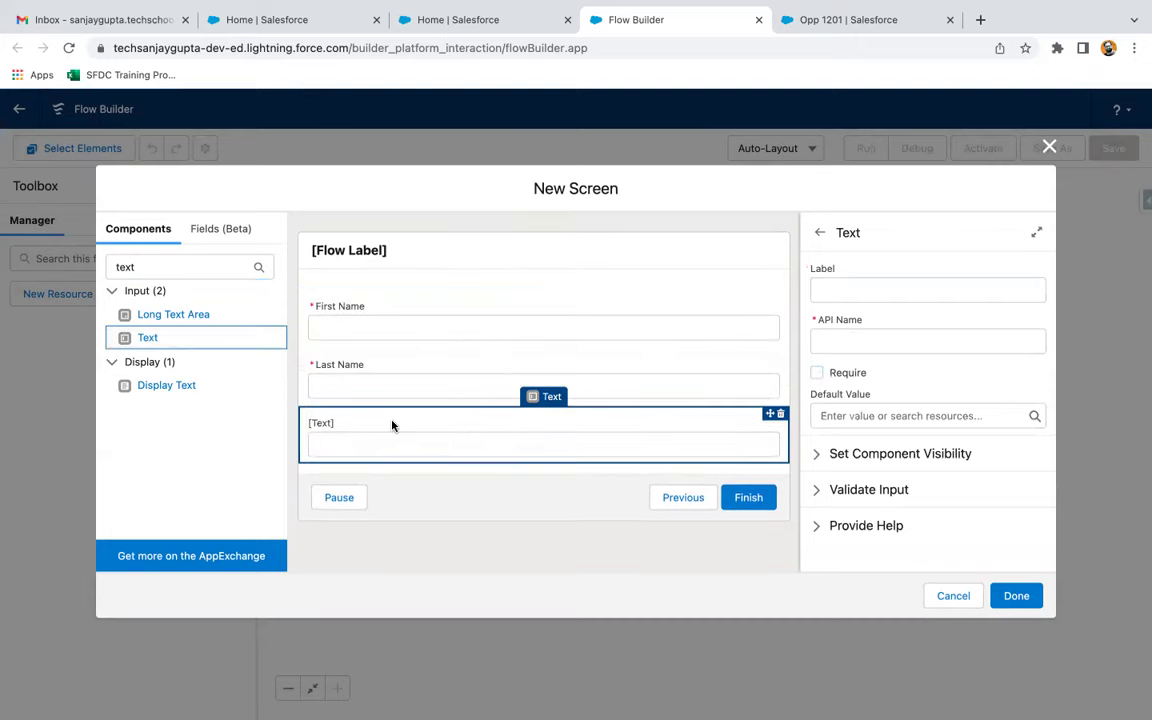
click(858, 289)
text(Email)
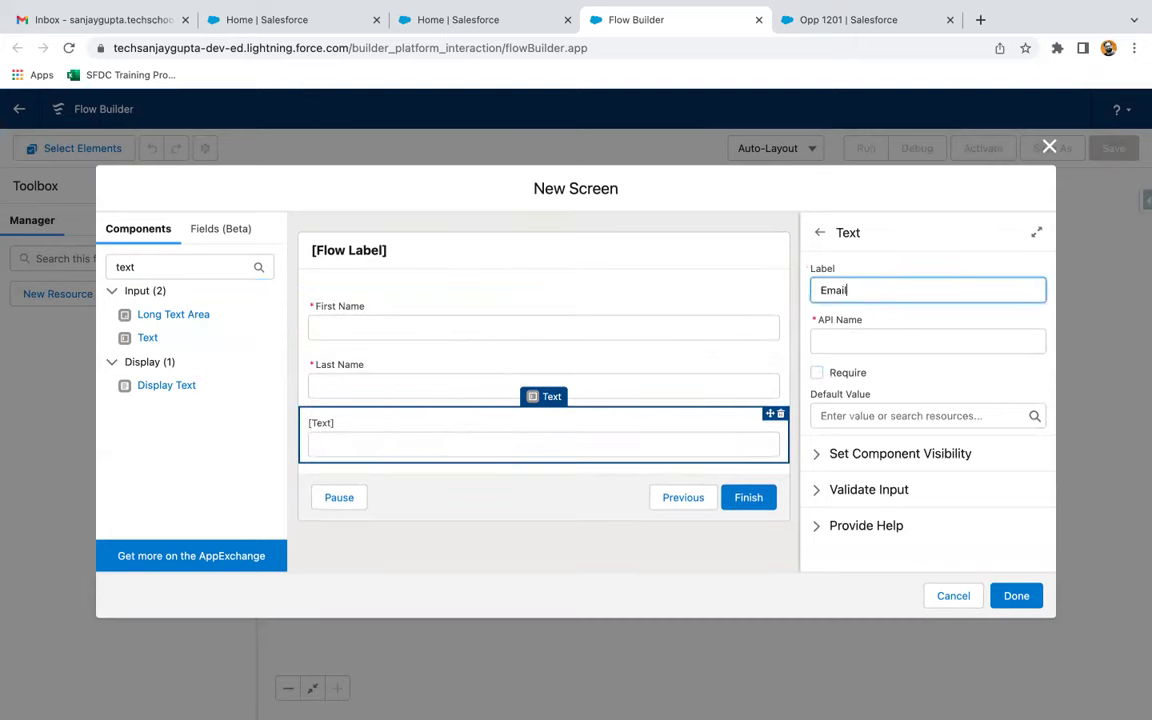
click(876, 320)
click(817, 373)
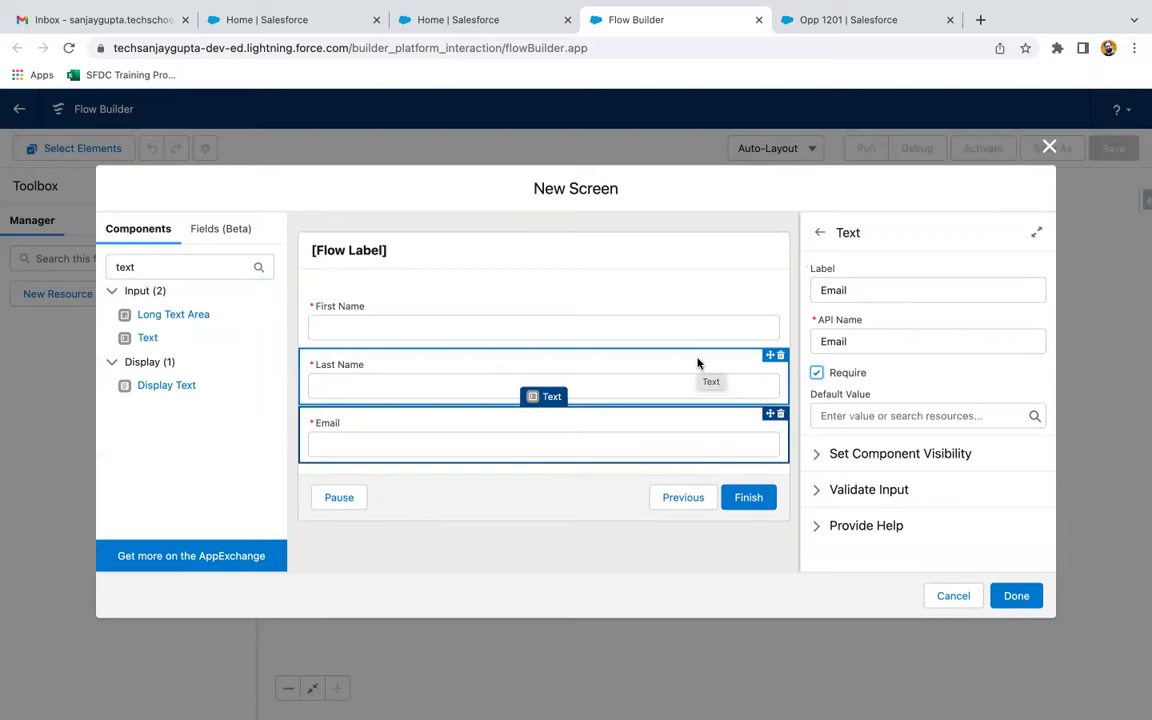
click(1013, 597)
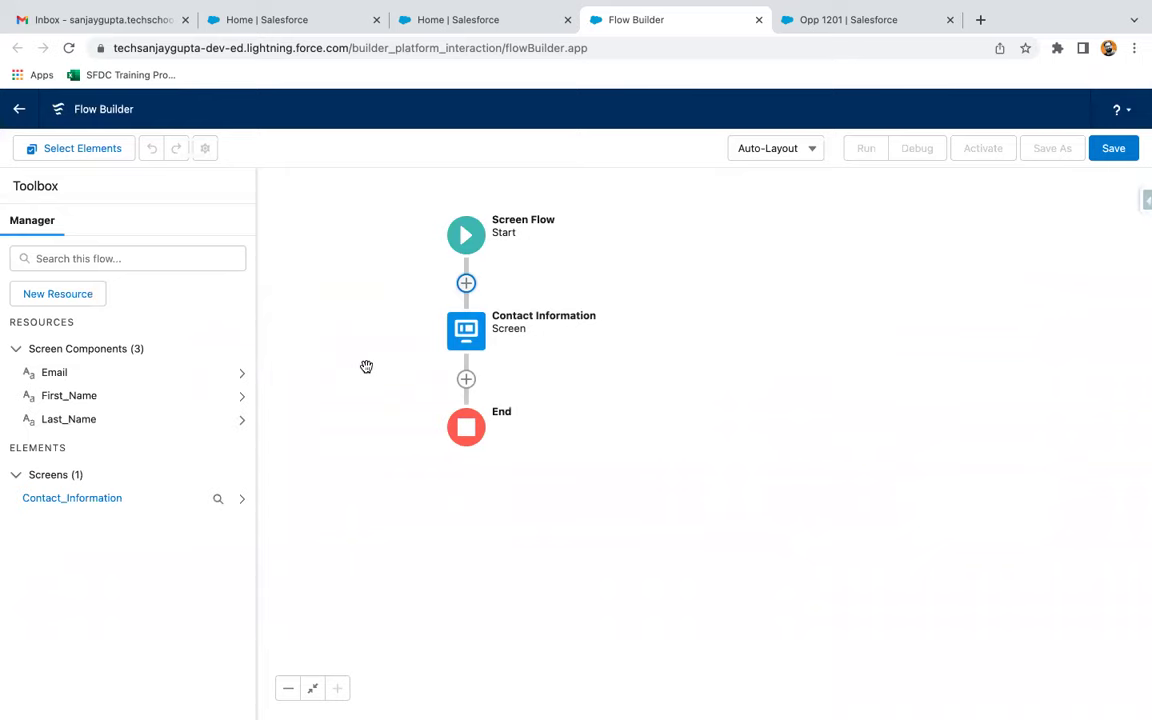
Create a Text variable named recordId that is available for input
click(72, 296)
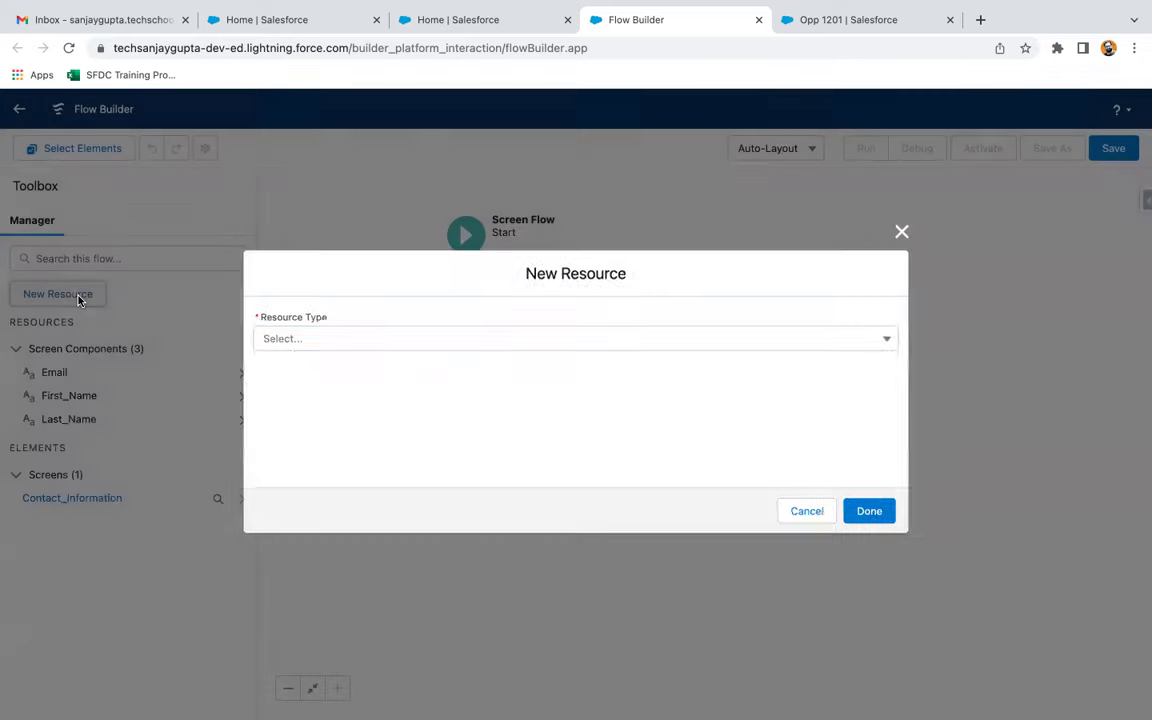
click(297, 340)
click(303, 371)
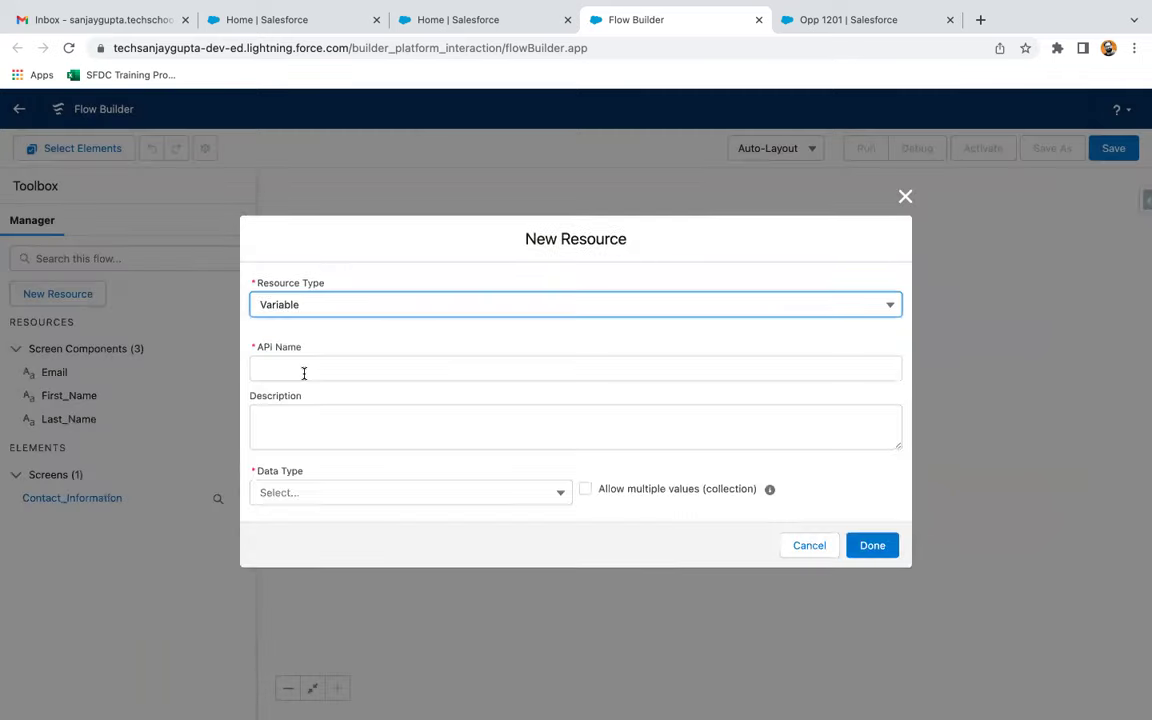
click(299, 373)
text(recordId)
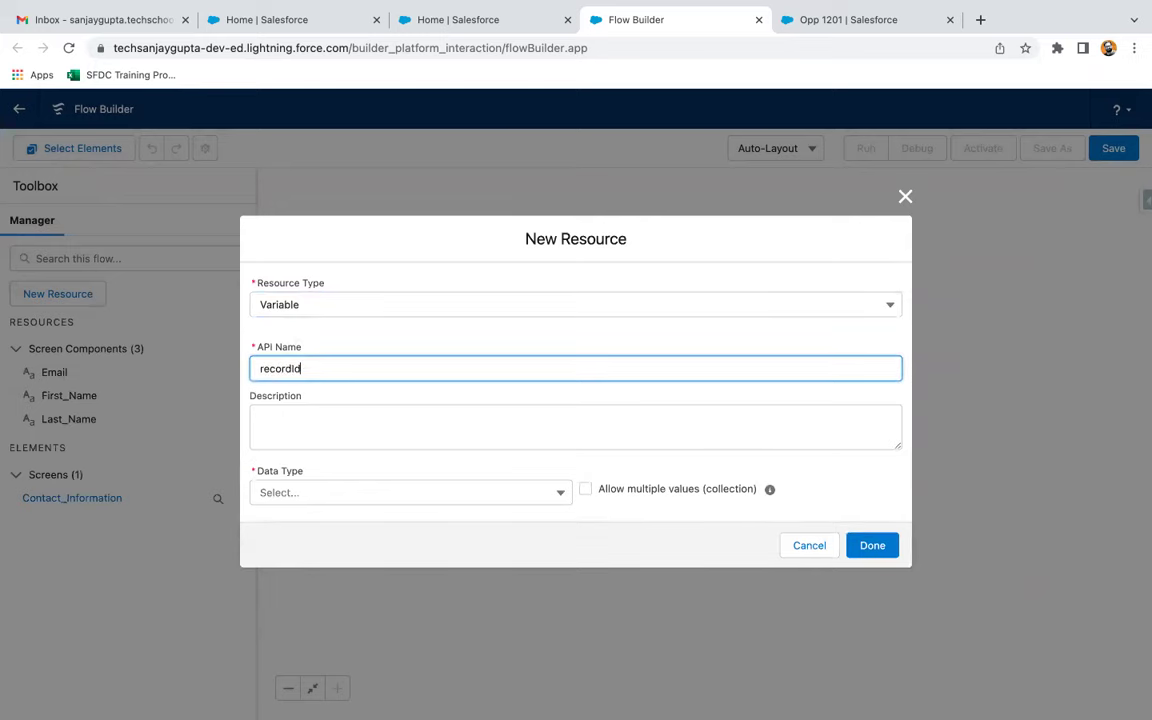
click(326, 495)
click(304, 285)
click(256, 533)
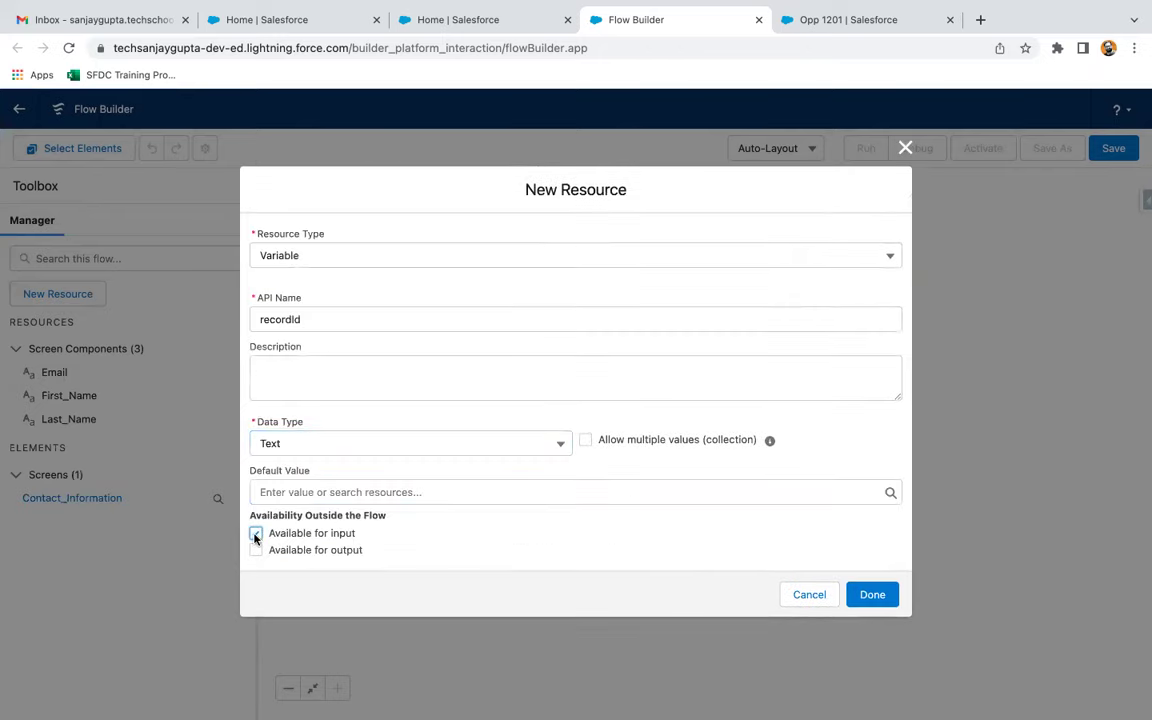
click(869, 595)
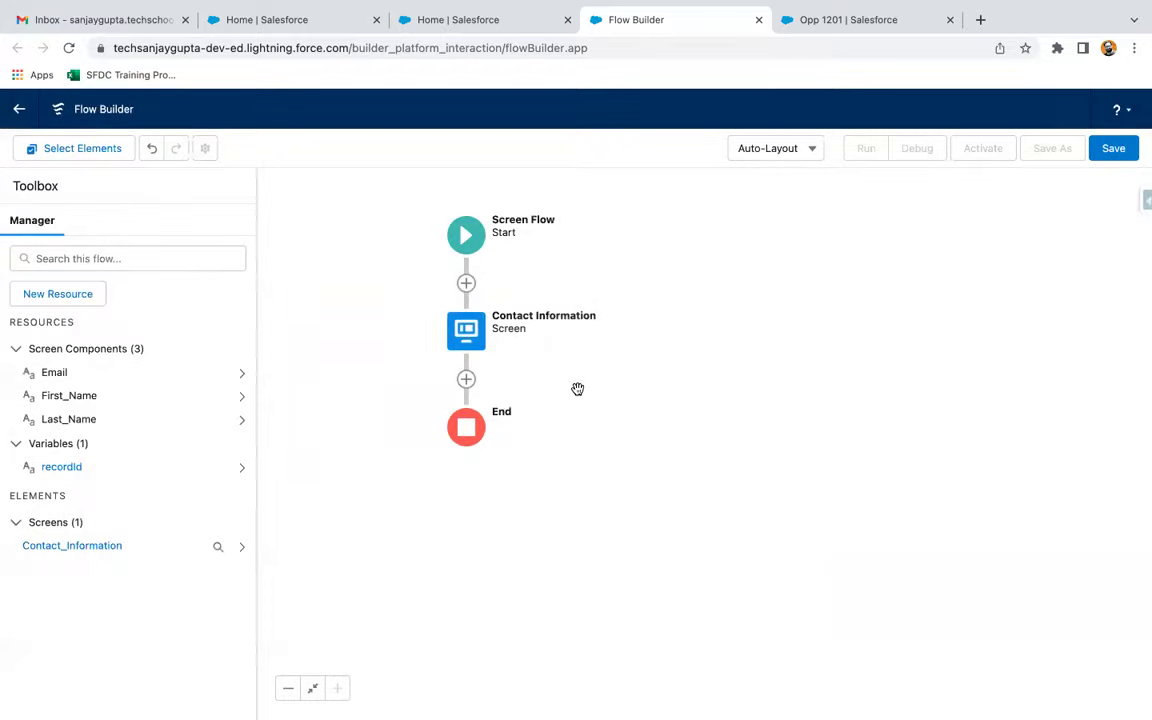
drag(404, 368, 404, 350)
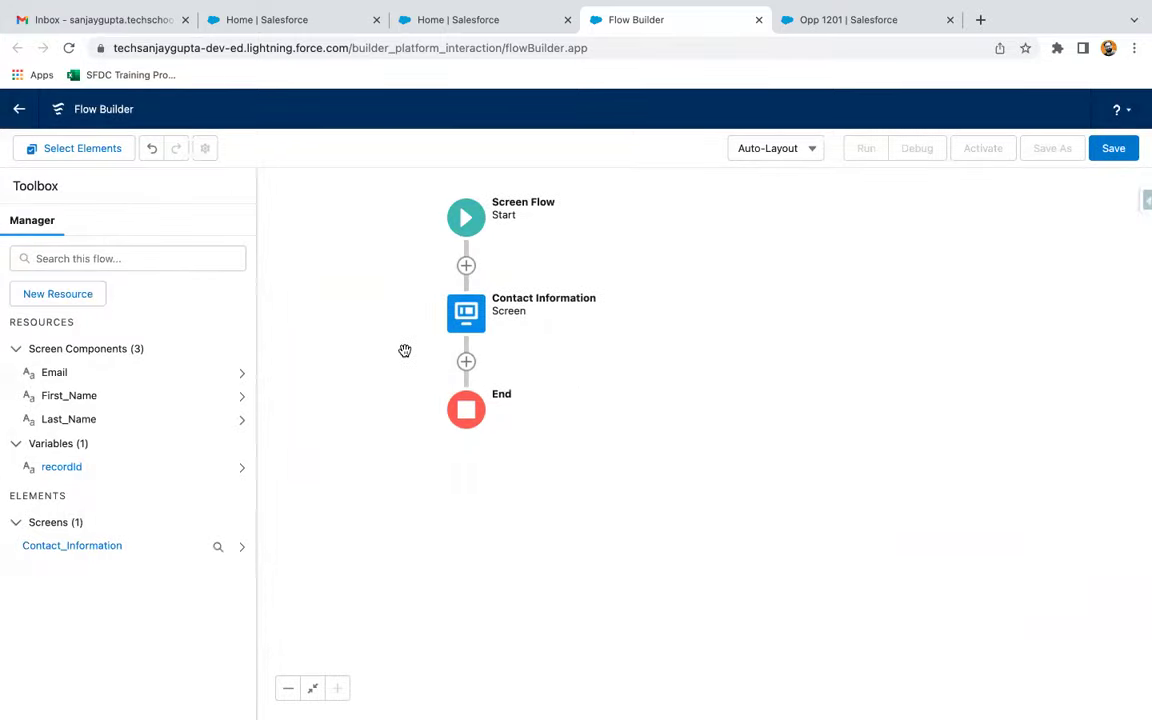
Add a Create Records element labelled Create Contact that sets Contact fields individually
click(466, 362)
scroll(429, 519, down, 5)
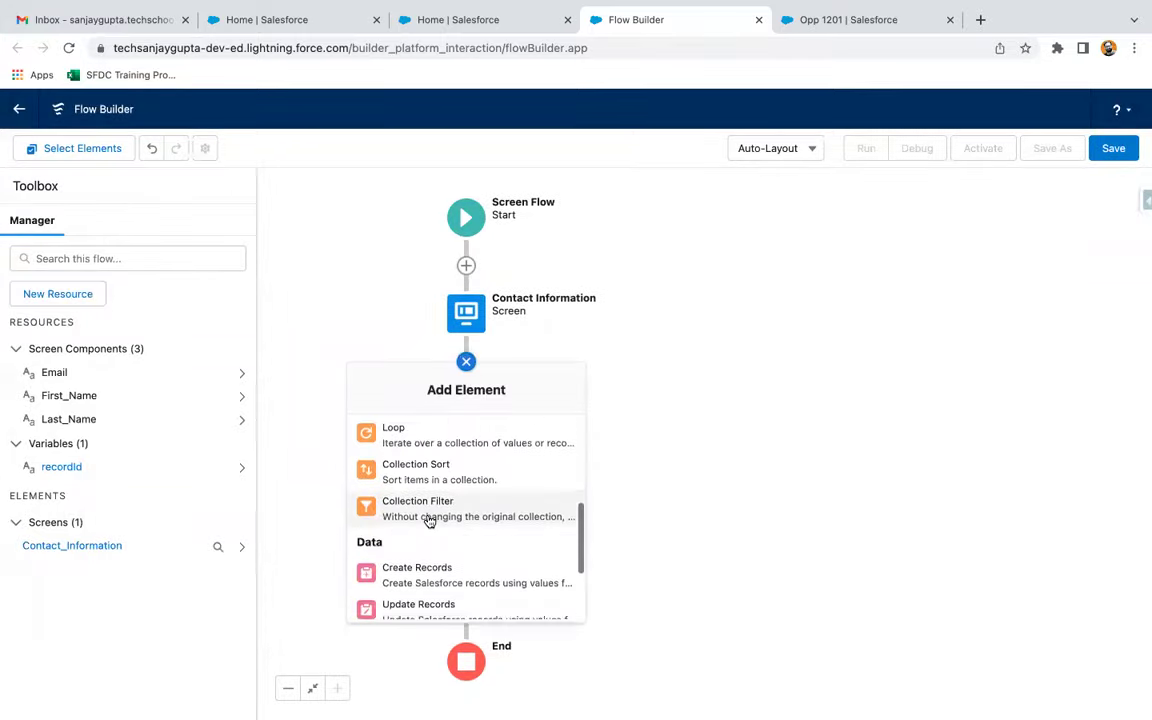
click(432, 468)
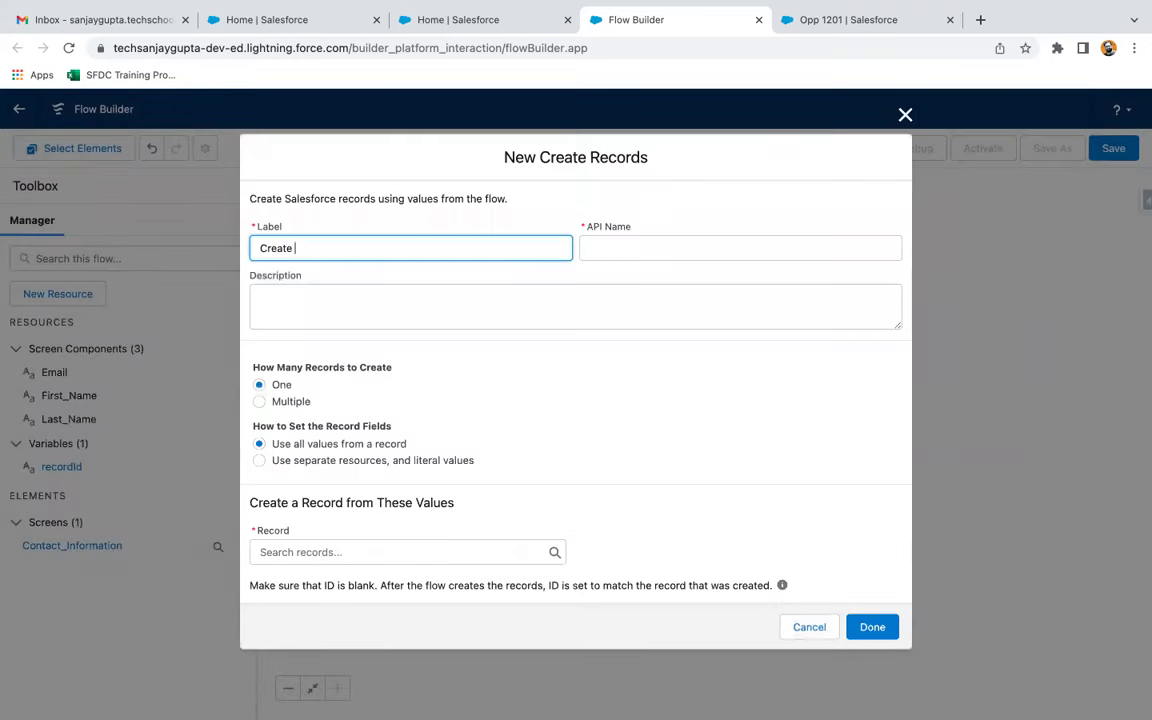
click(507, 362)
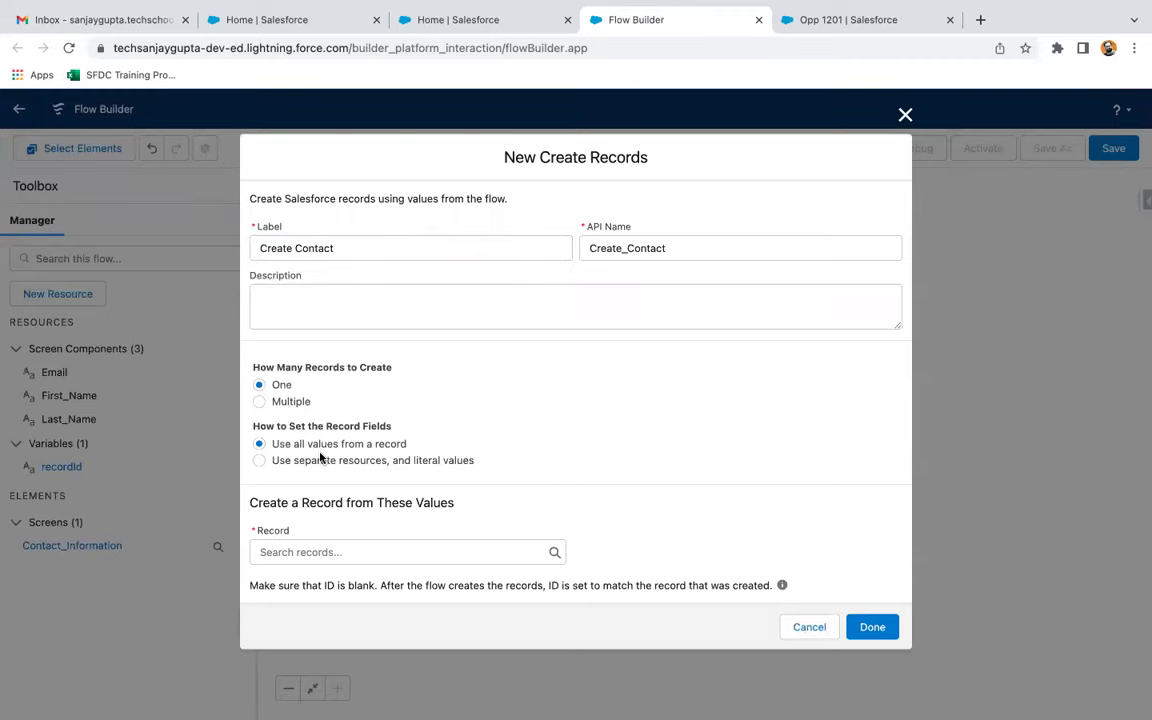
click(259, 460)
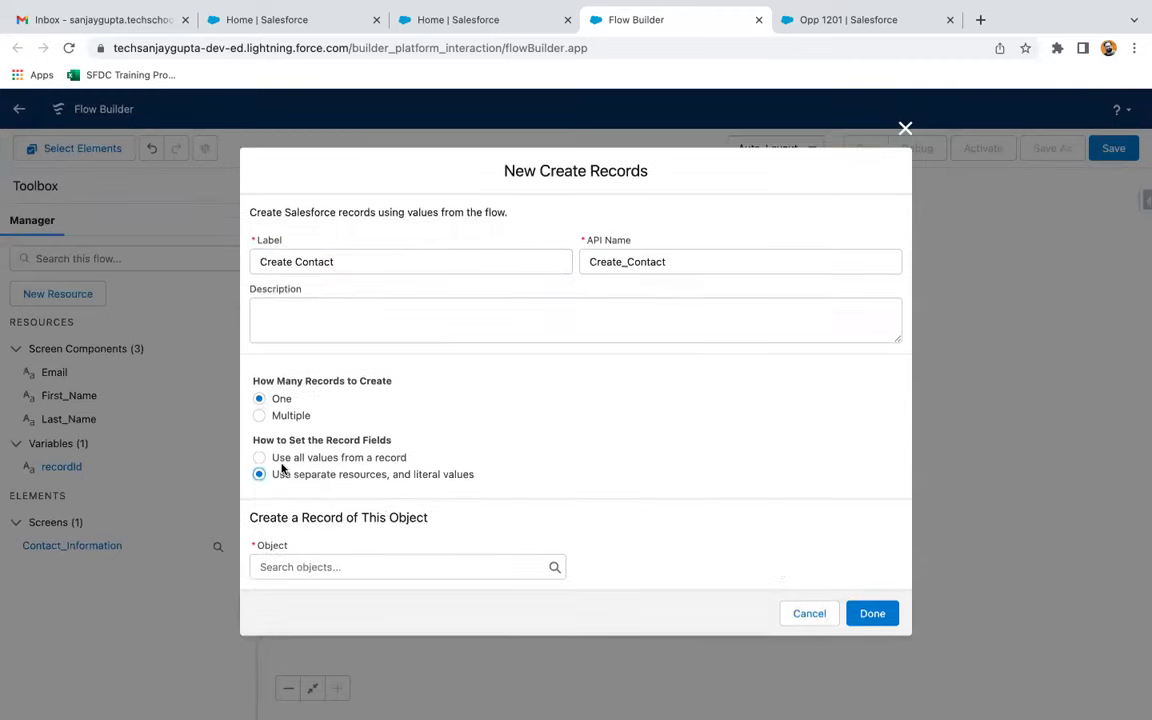
click(302, 566)
text(contact)
click(331, 436)
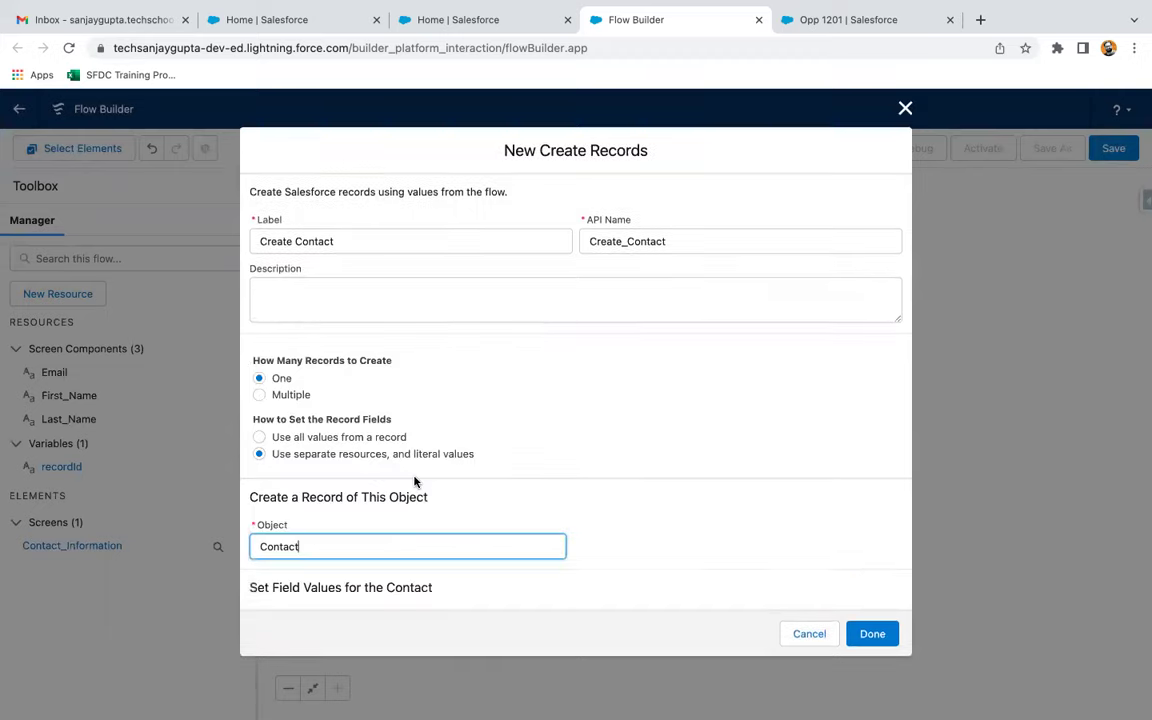
Map the Contact's FirstName field to the First_Name screen input
scroll(414, 480, down, 2)
click(350, 518)
text(first)
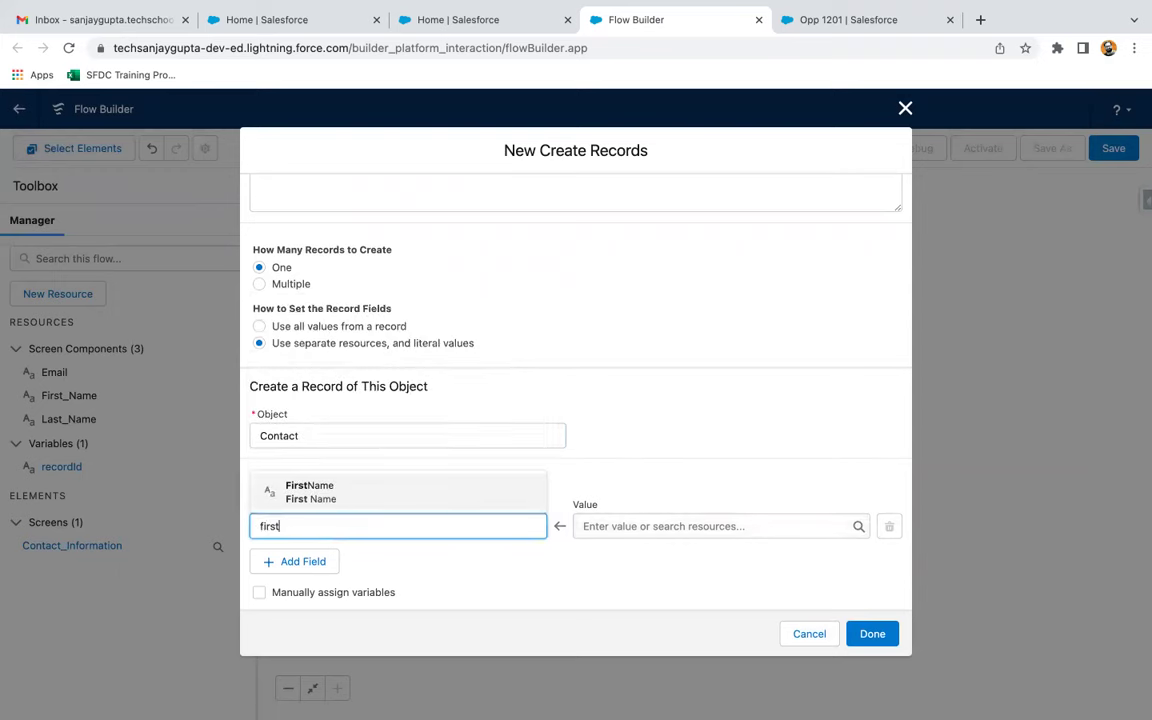
click(386, 486)
click(587, 520)
text(first)
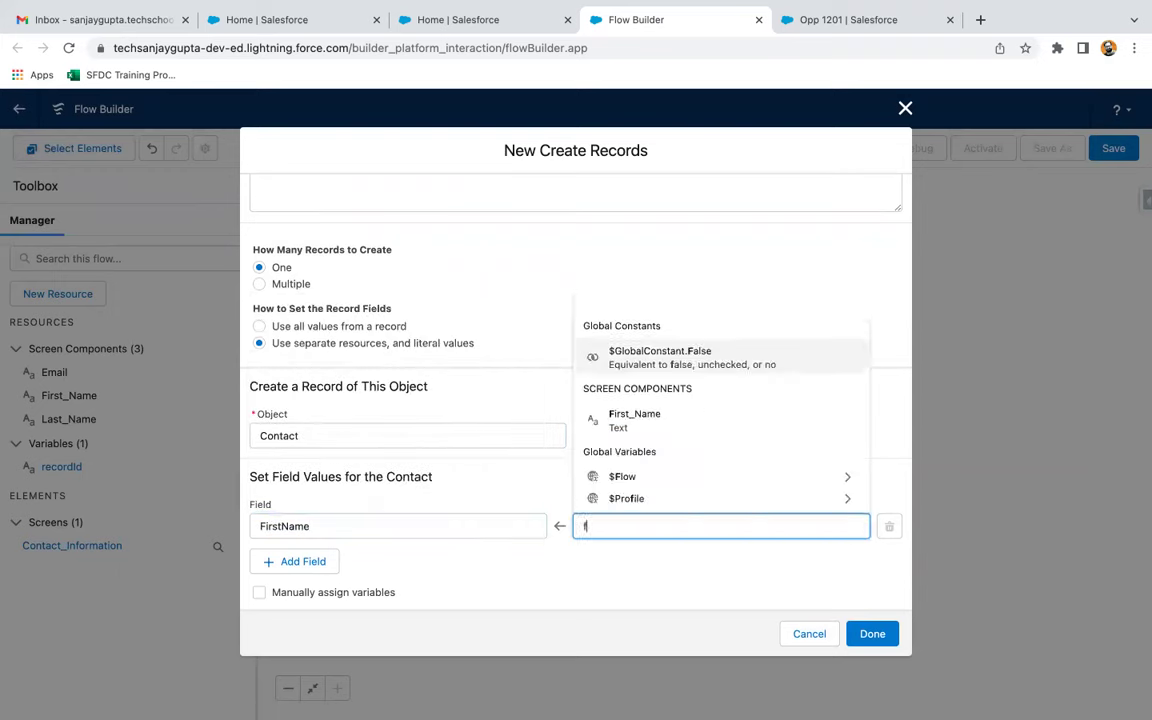
click(625, 488)
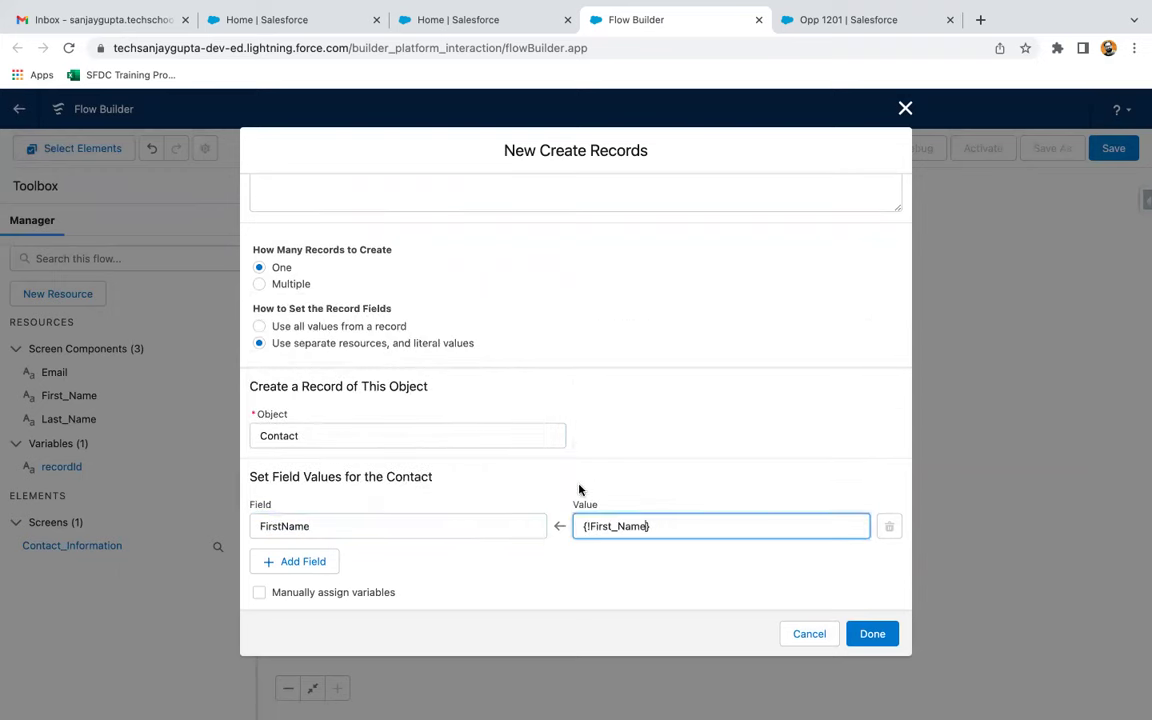
click(401, 522)
click(686, 529)
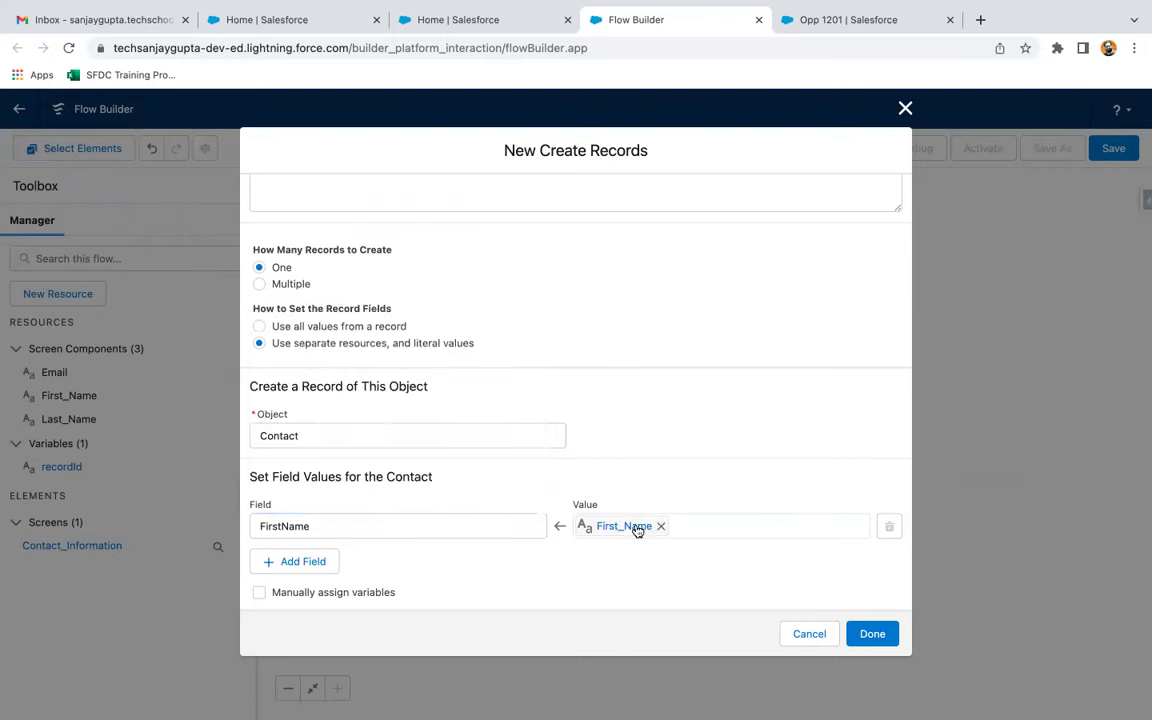
Map the Contact's LastName field to the Last_Name screen input
click(303, 562)
click(316, 526)
text(las)
click(354, 490)
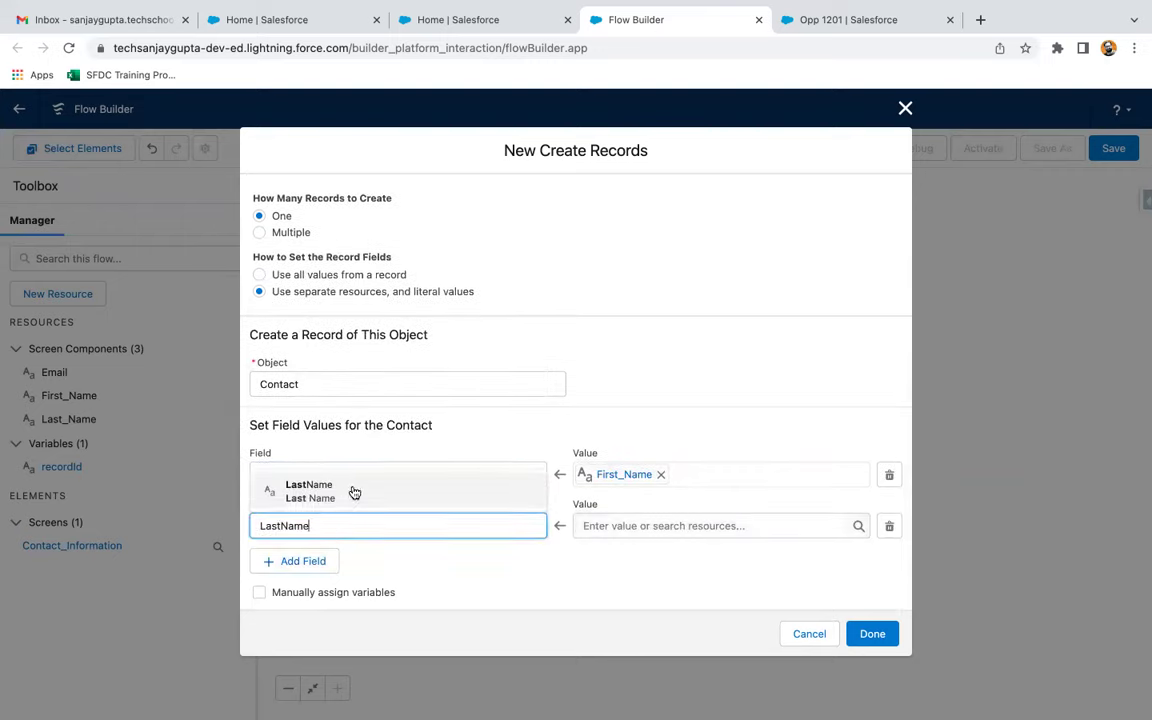
click(594, 525)
text(las)
click(625, 490)
Map the Contact's Email field to the Email screen input
click(298, 561)
click(310, 524)
text(email)
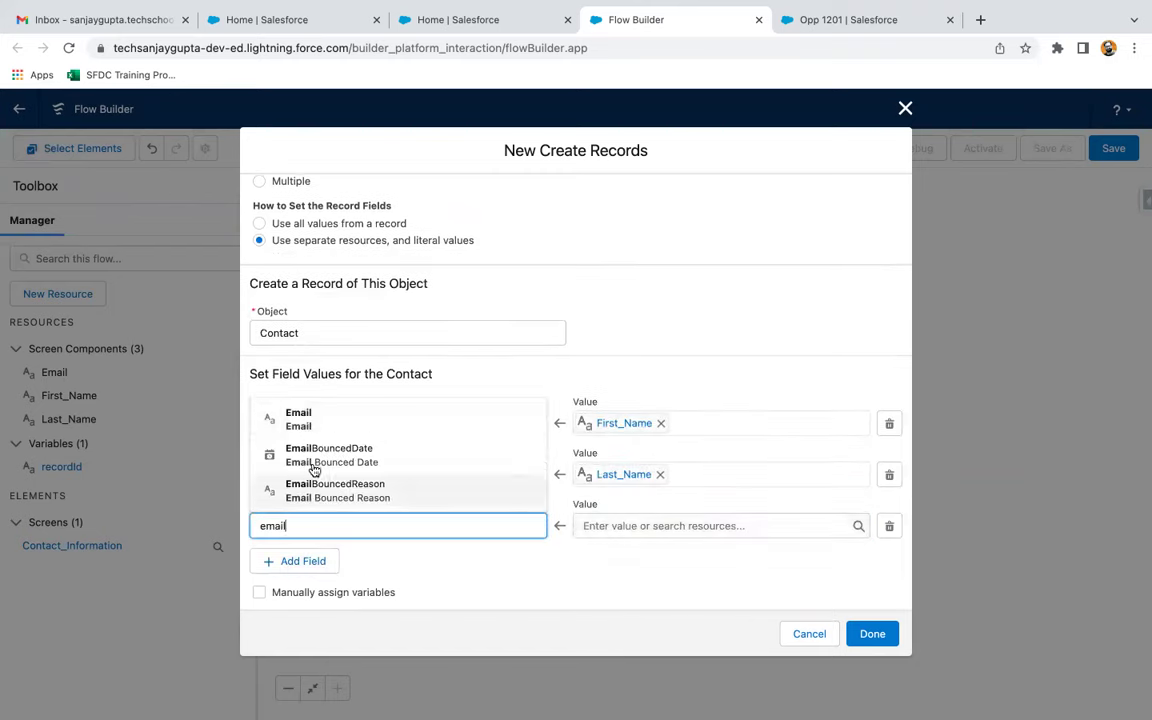
click(329, 427)
click(609, 524)
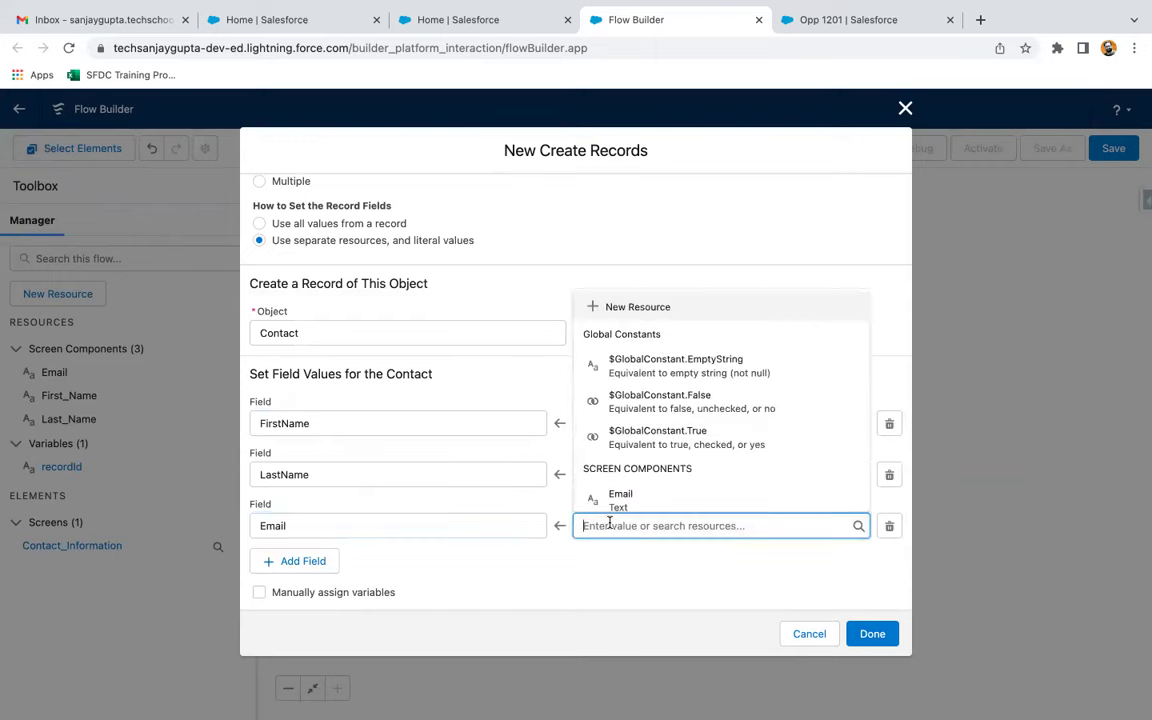
text(email)
click(633, 490)
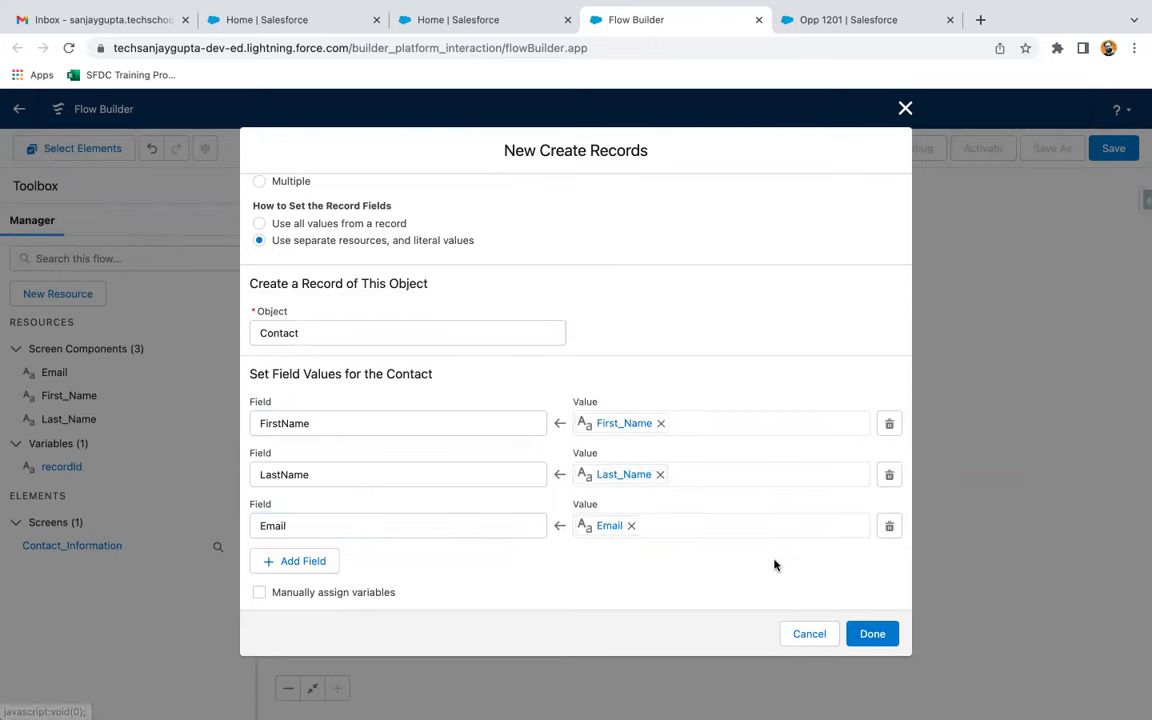
Map AccountId to {!recordId} and place Create Contact on the canvas
click(330, 563)
click(342, 527)
text(account)
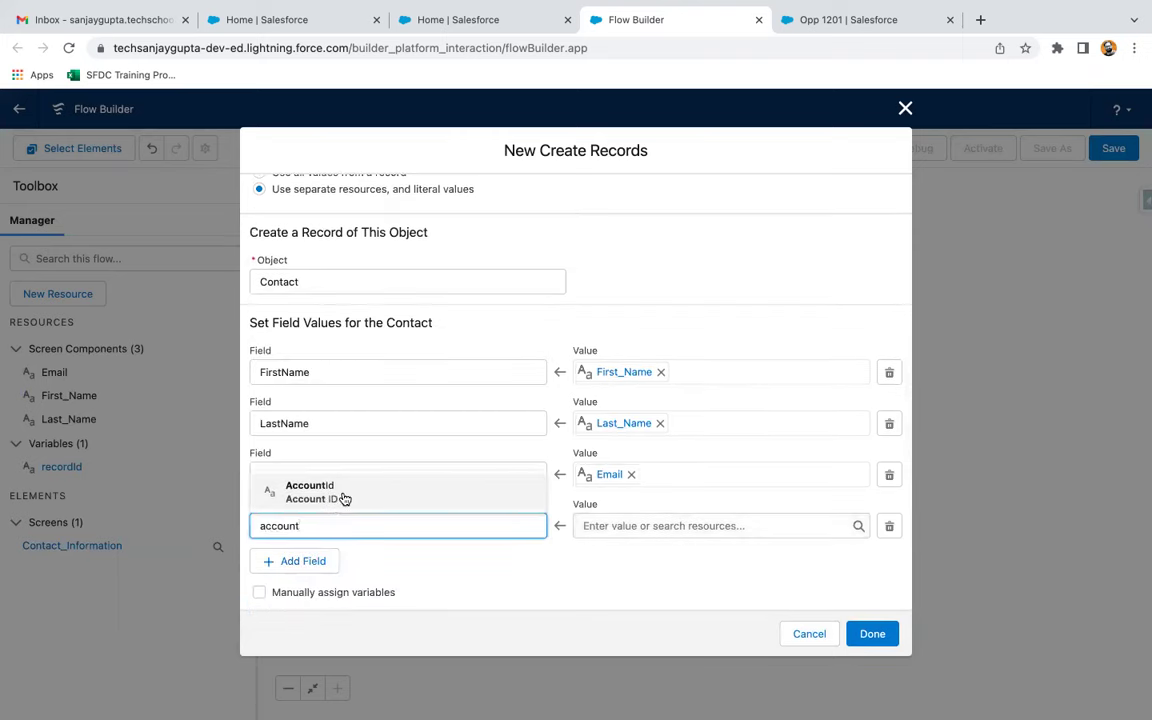
click(343, 498)
click(620, 525)
text(reco)
click(628, 490)
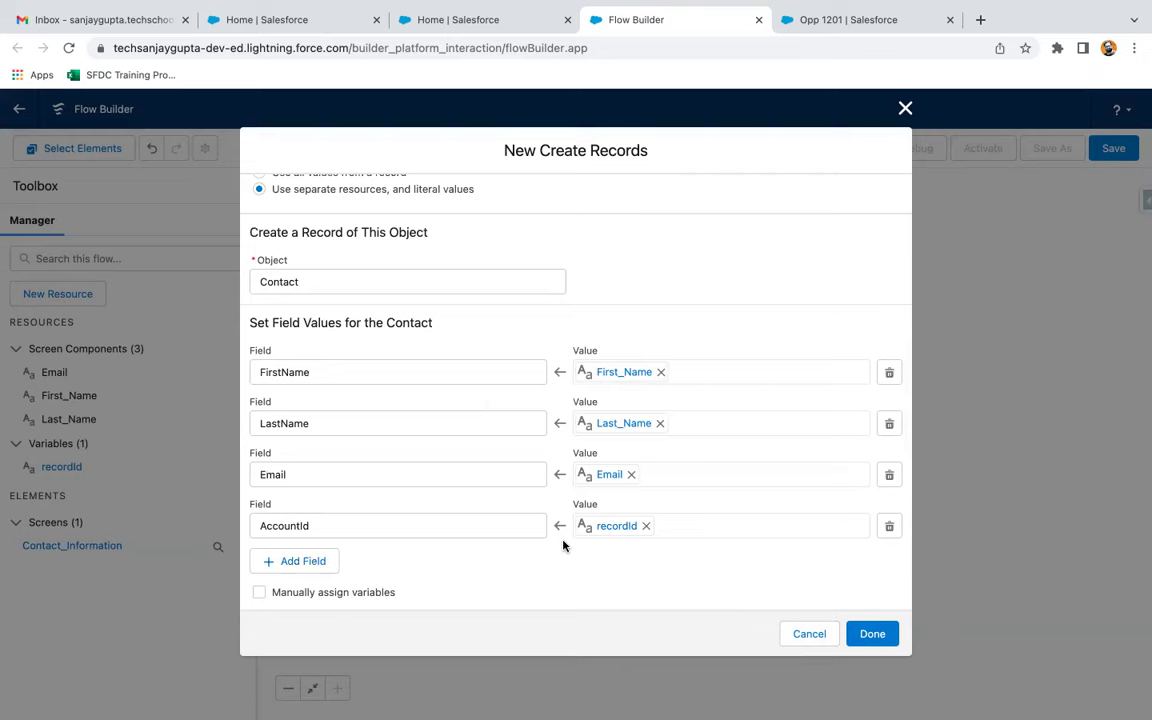
click(870, 634)
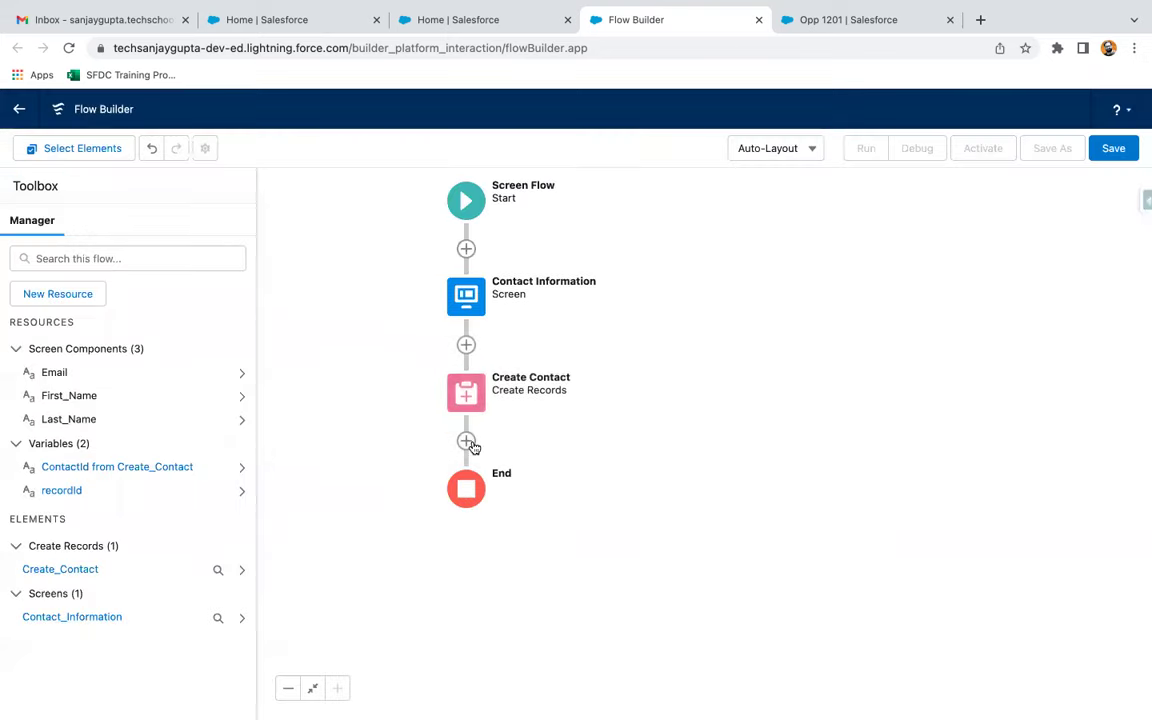
click(467, 442)
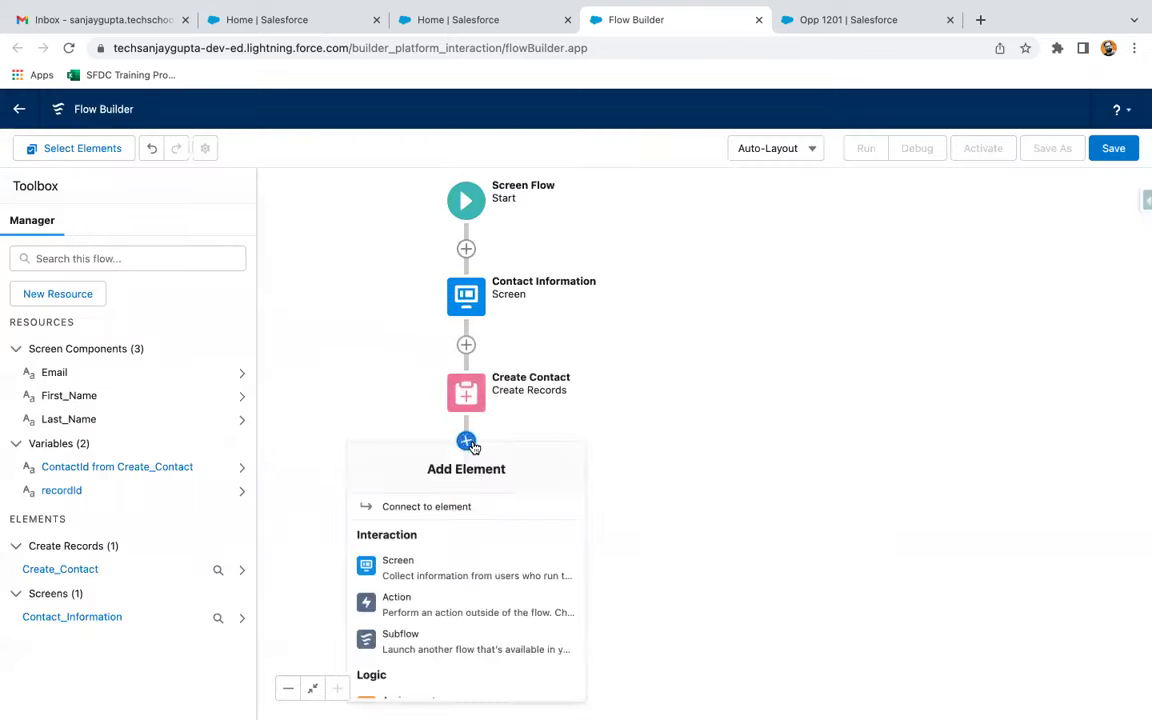
Add a Send Email action after Create Contact
click(409, 609)
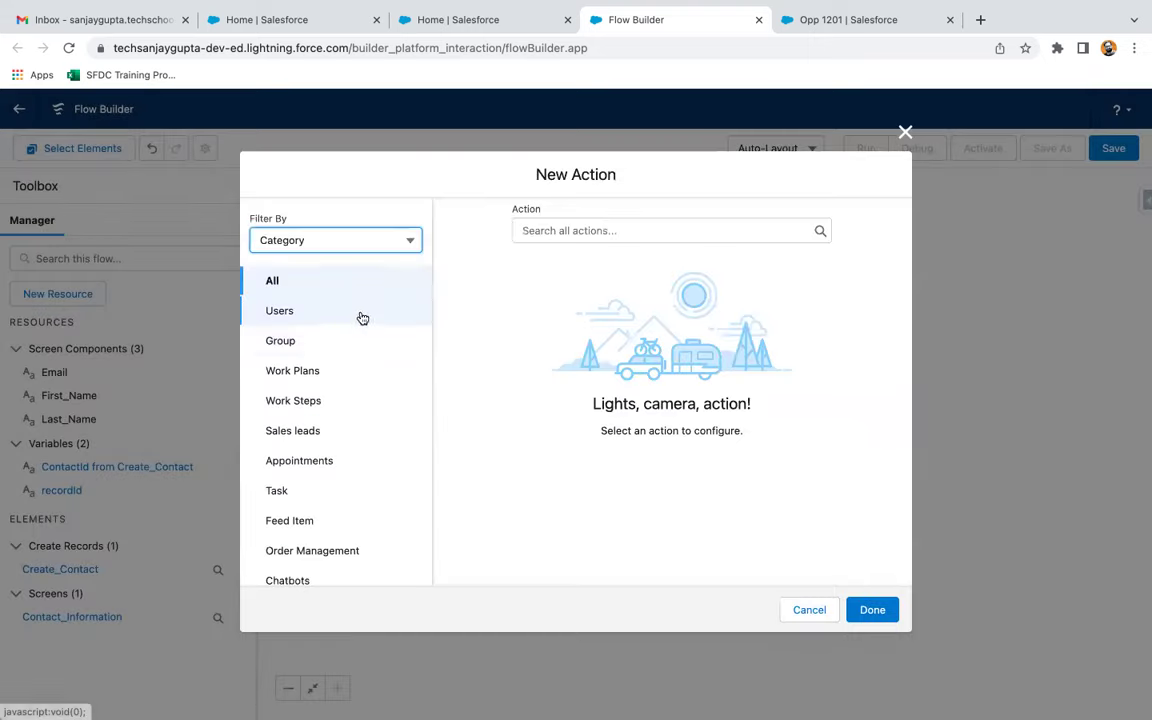
click(590, 229)
text(email)
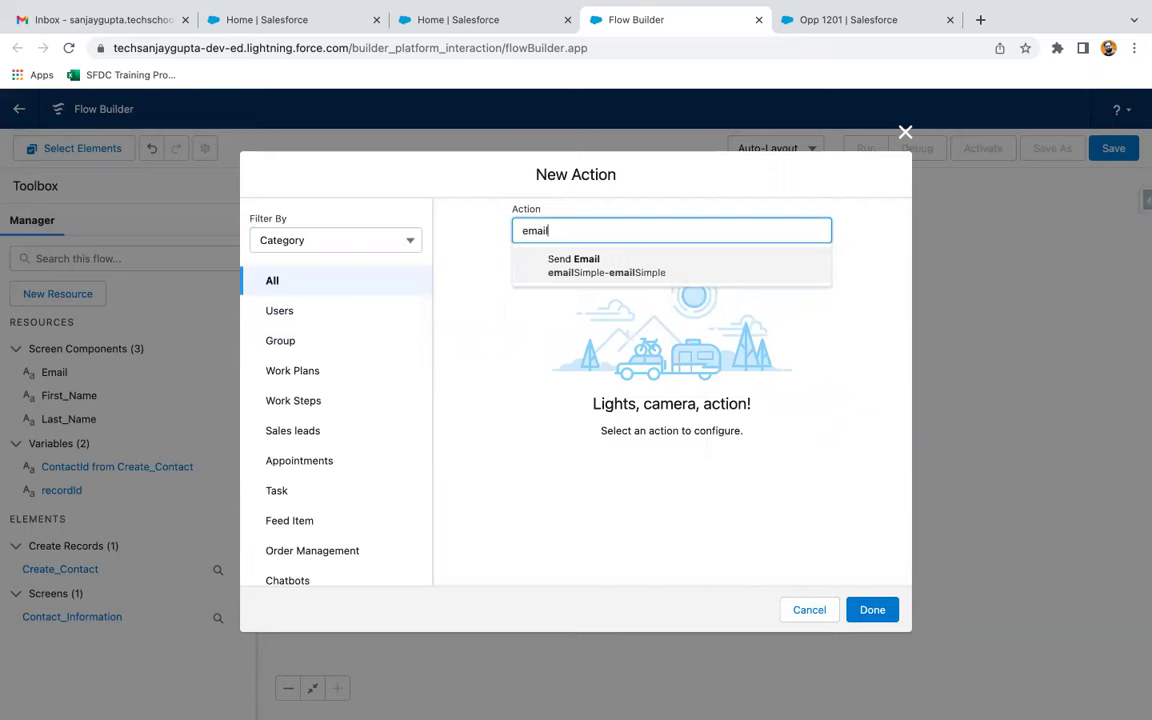
click(601, 265)
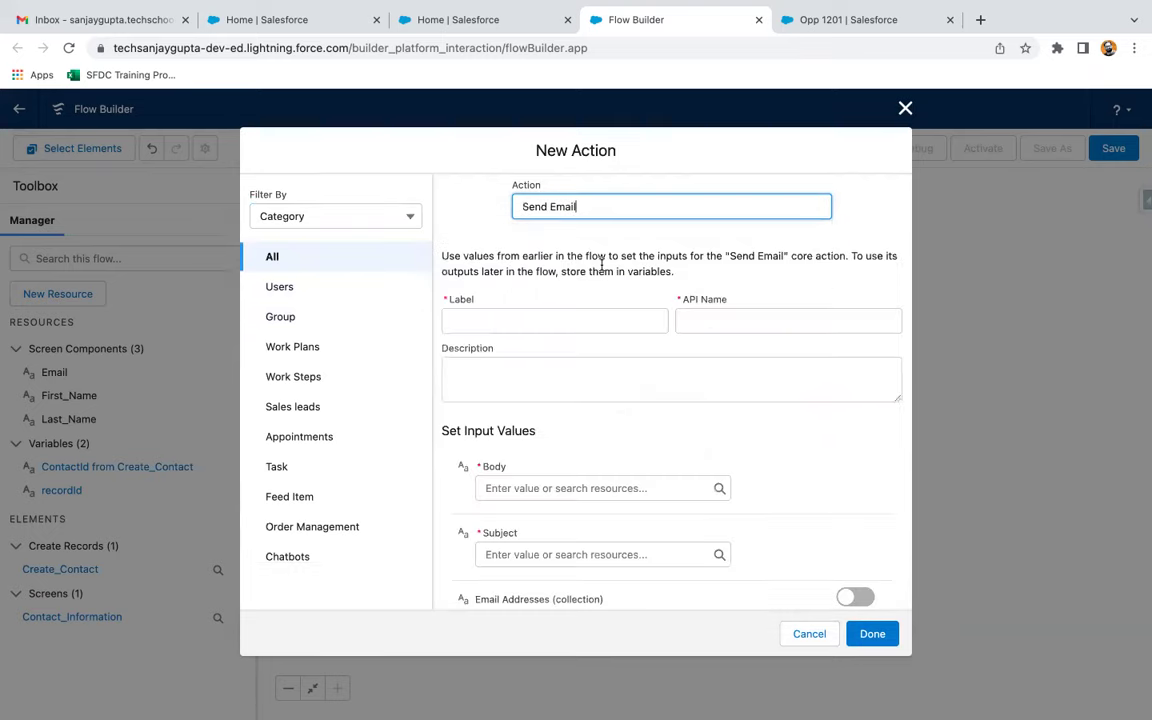
scroll(597, 297, down, 1)
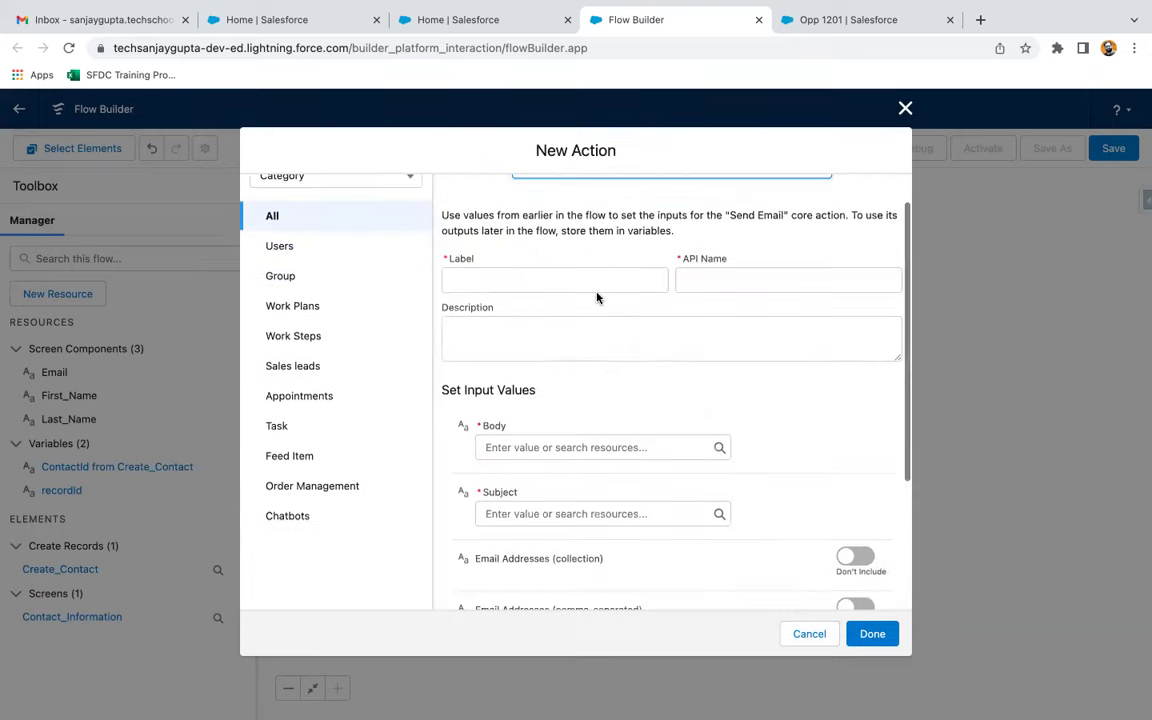
Label the Send Email action 'Send email to contact'
click(528, 281)
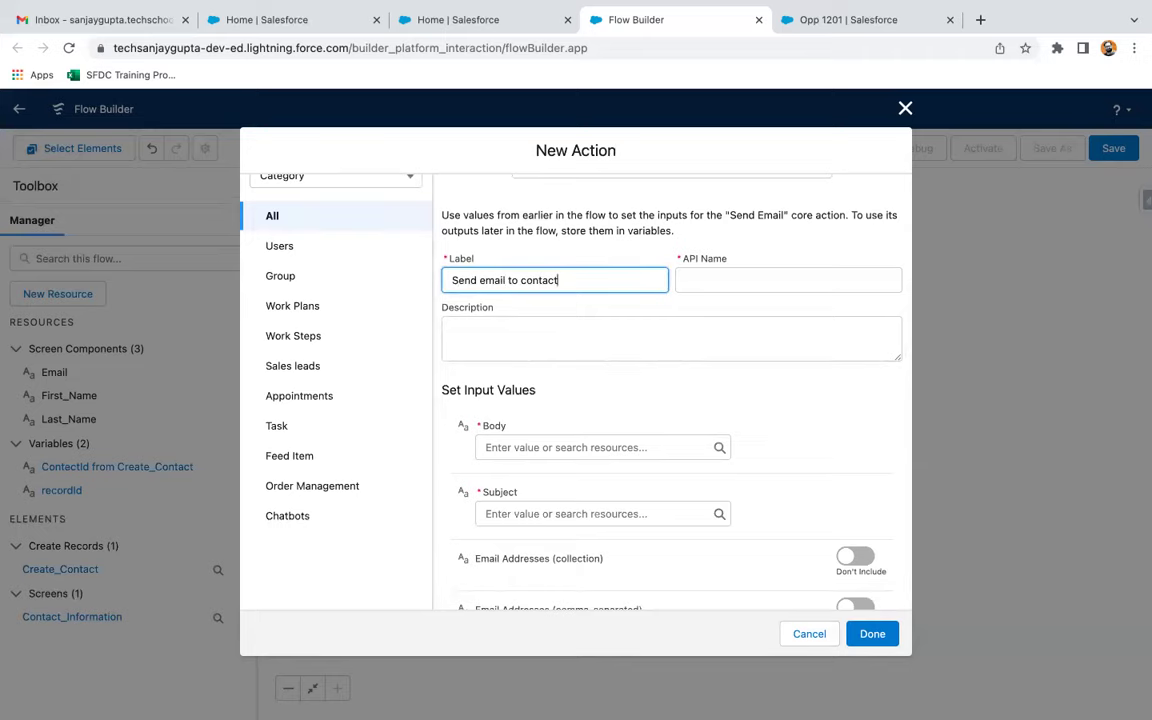
click(600, 302)
scroll(600, 303, down, 3)
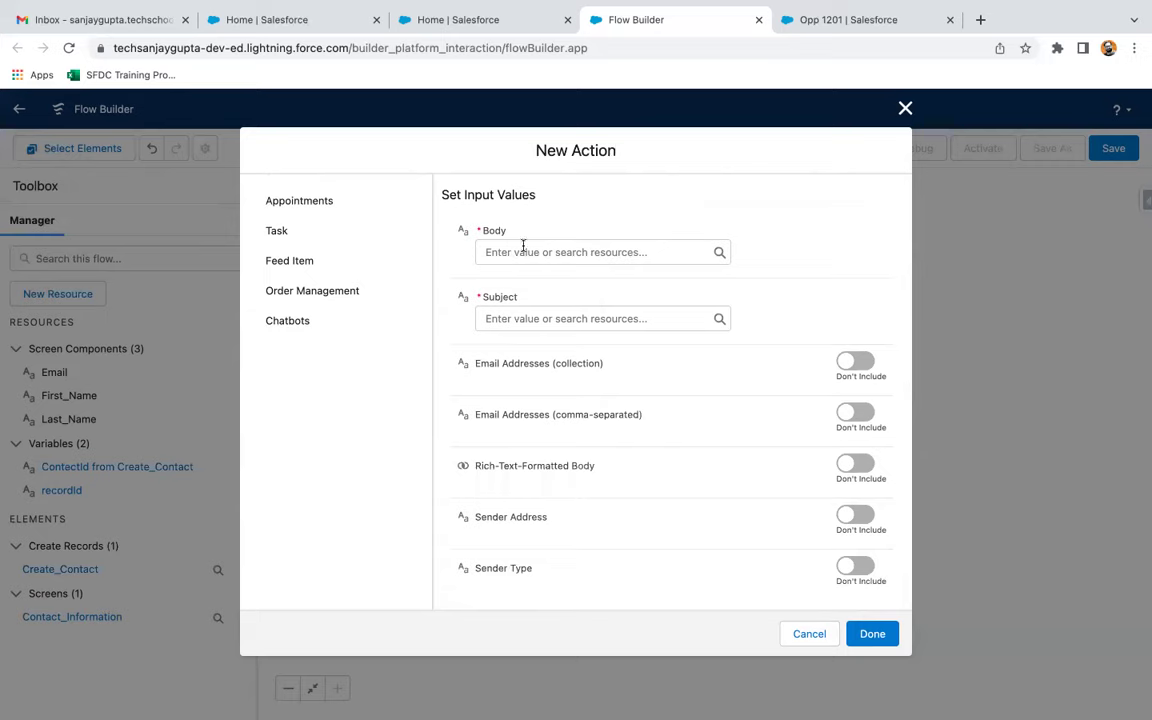
click(522, 251)
click(520, 285)
Create a plain-text Text Template resource named emailBody
click(346, 338)
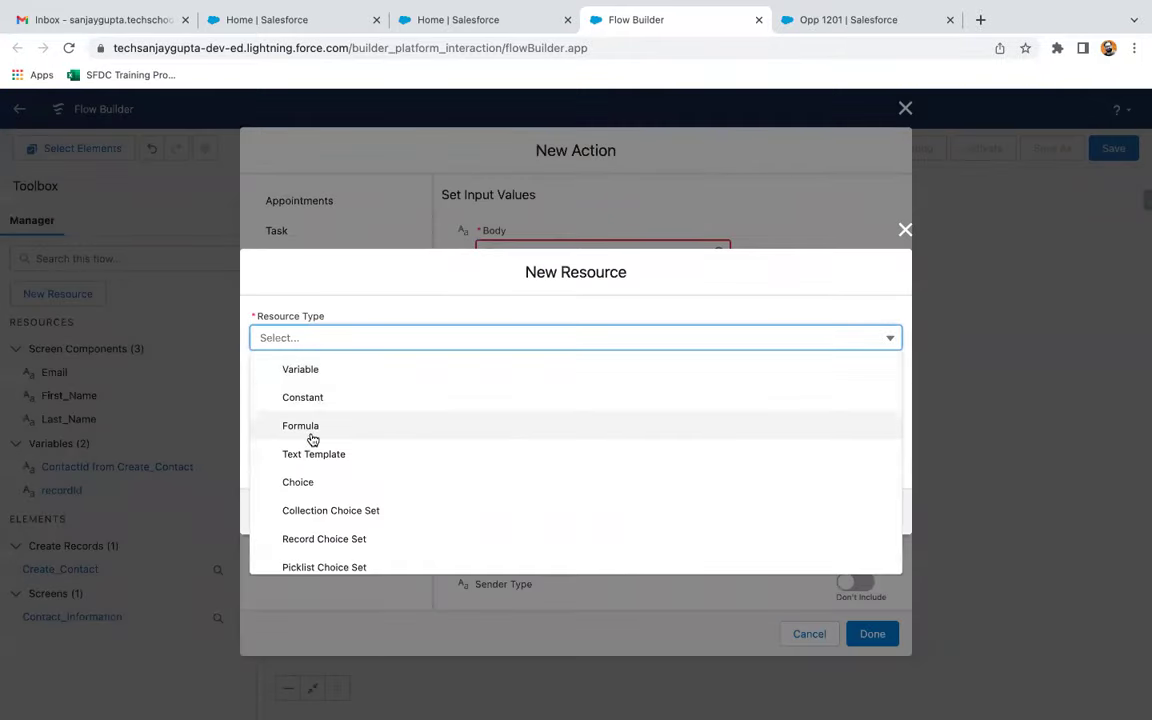
click(306, 456)
click(355, 312)
text(emailBody)
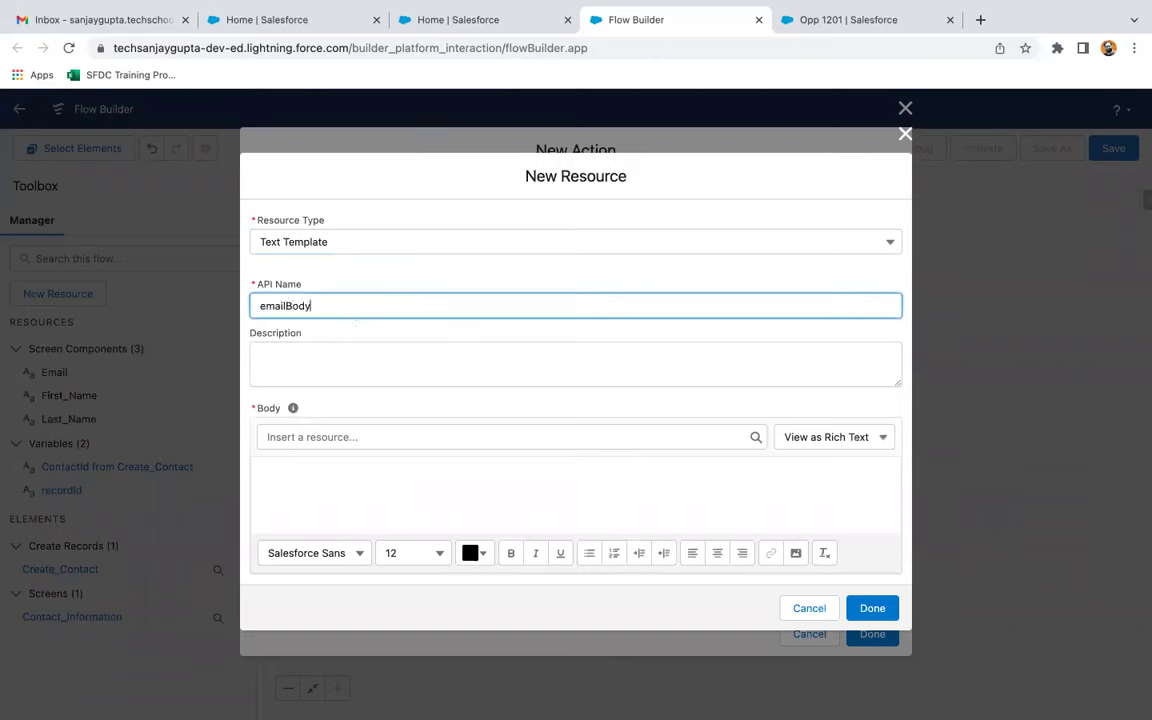
click(358, 471)
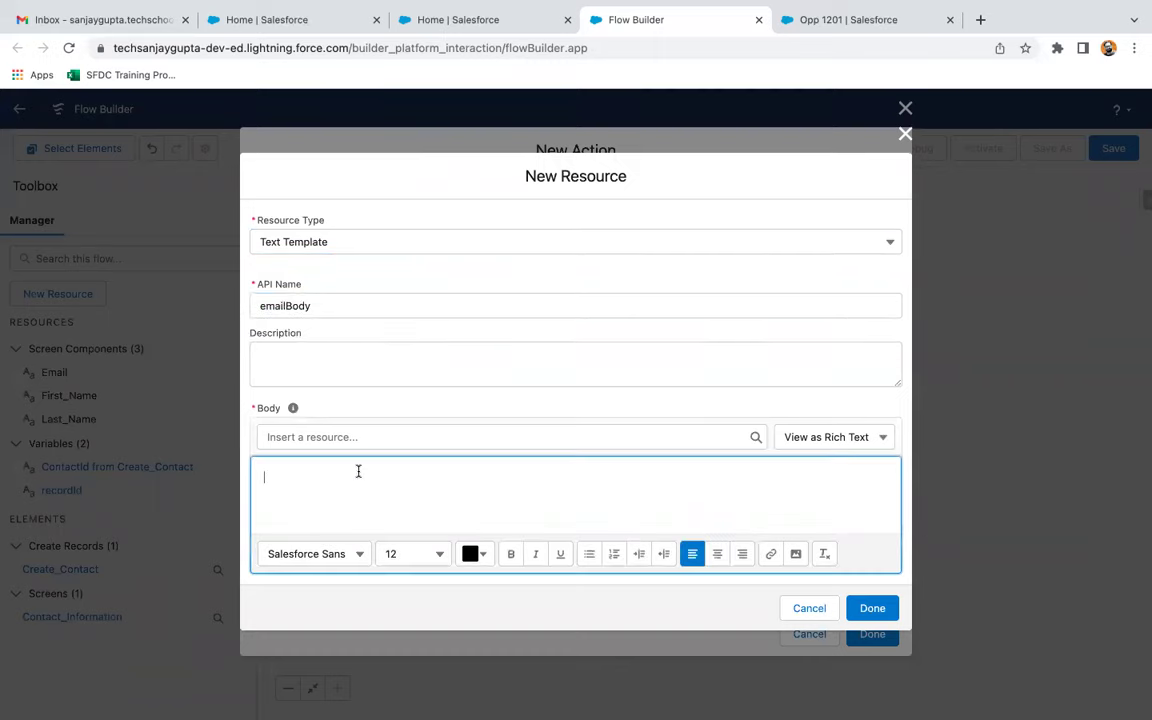
click(812, 440)
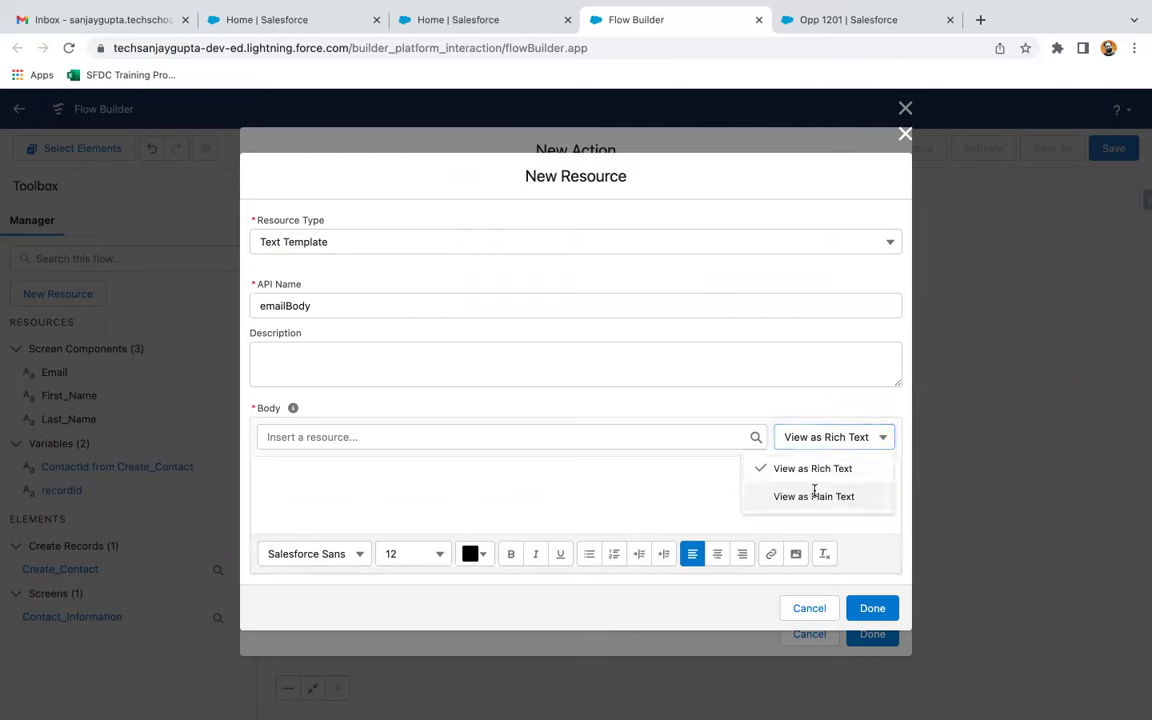
click(812, 493)
Write the greeting 'Hi {!First_Name},' in the emailBody template
click(401, 503)
text(Thi)
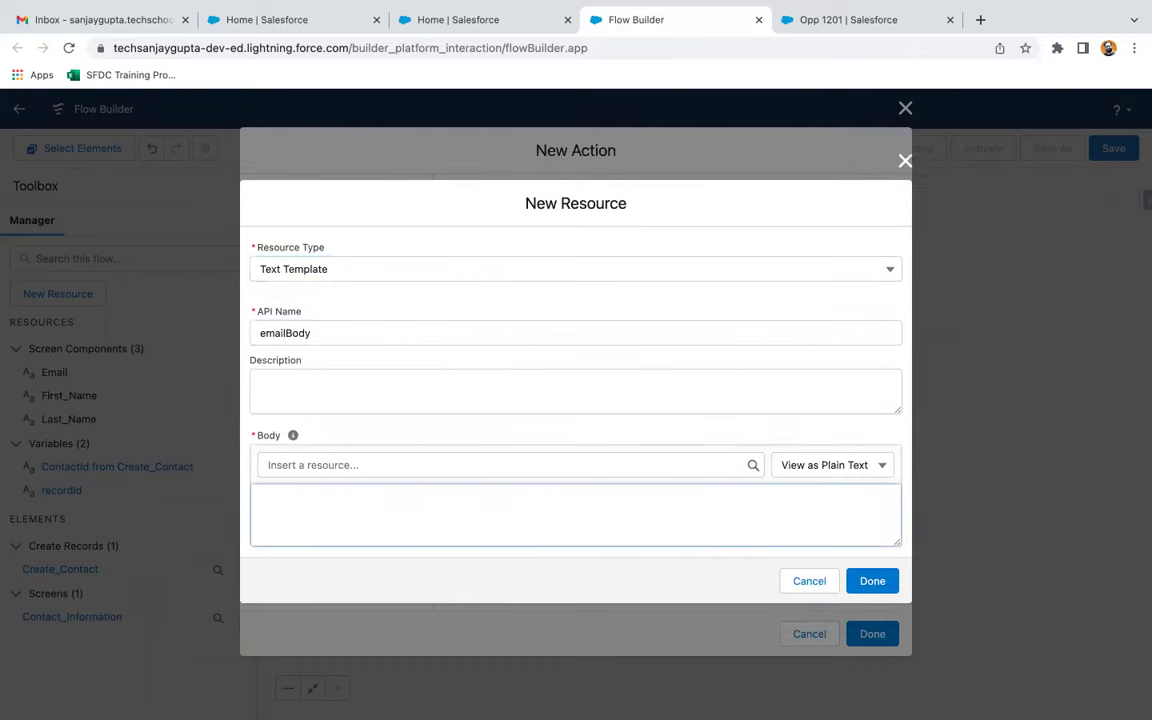
click(419, 465)
text(First)
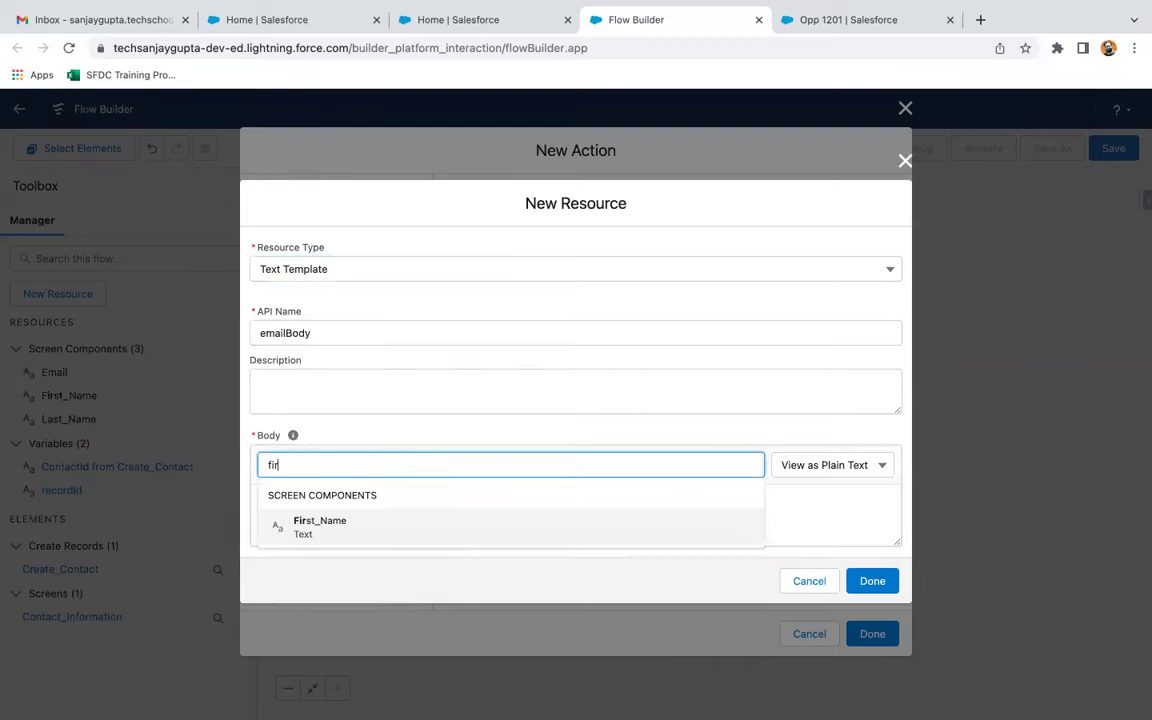
click(345, 530)
click(380, 511)
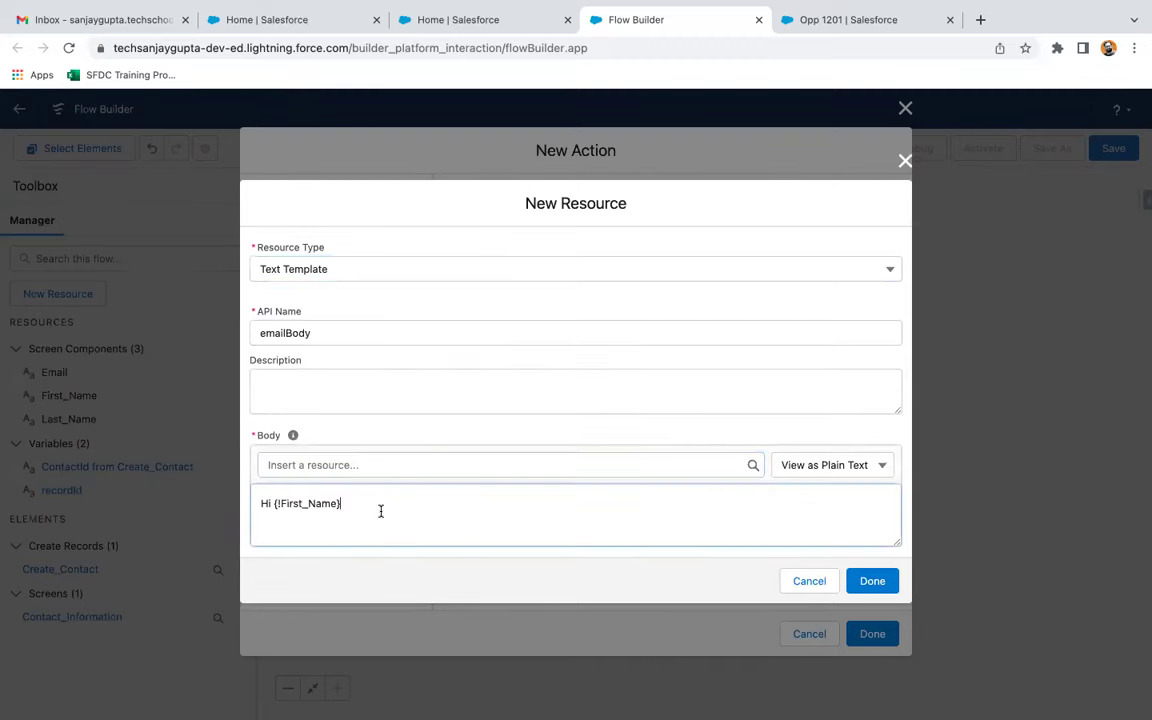
text(,)
key(Return)
key(Return)
Add 'Welcome to Salesforce Ecosystem!' and 'Thanks!' lines, then save emailBody as the Body
key(BackSpace)
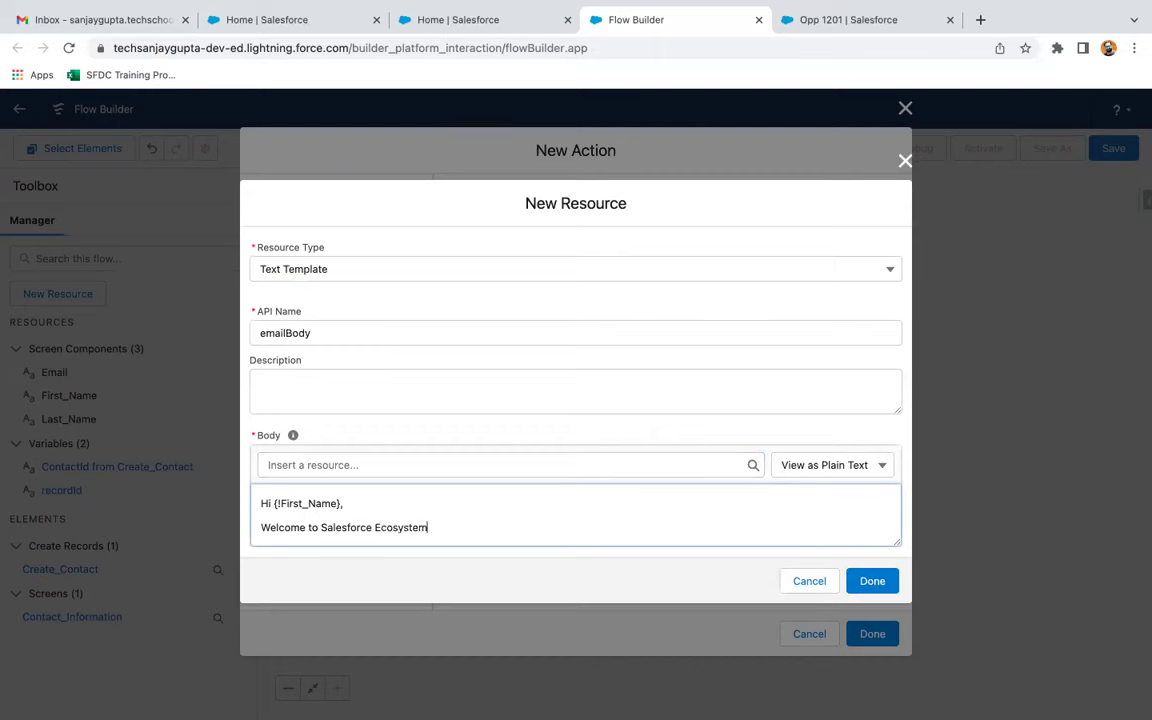
text(!)
key(Return)
key(Return)
key(BackSpace)
text(Thanks!)
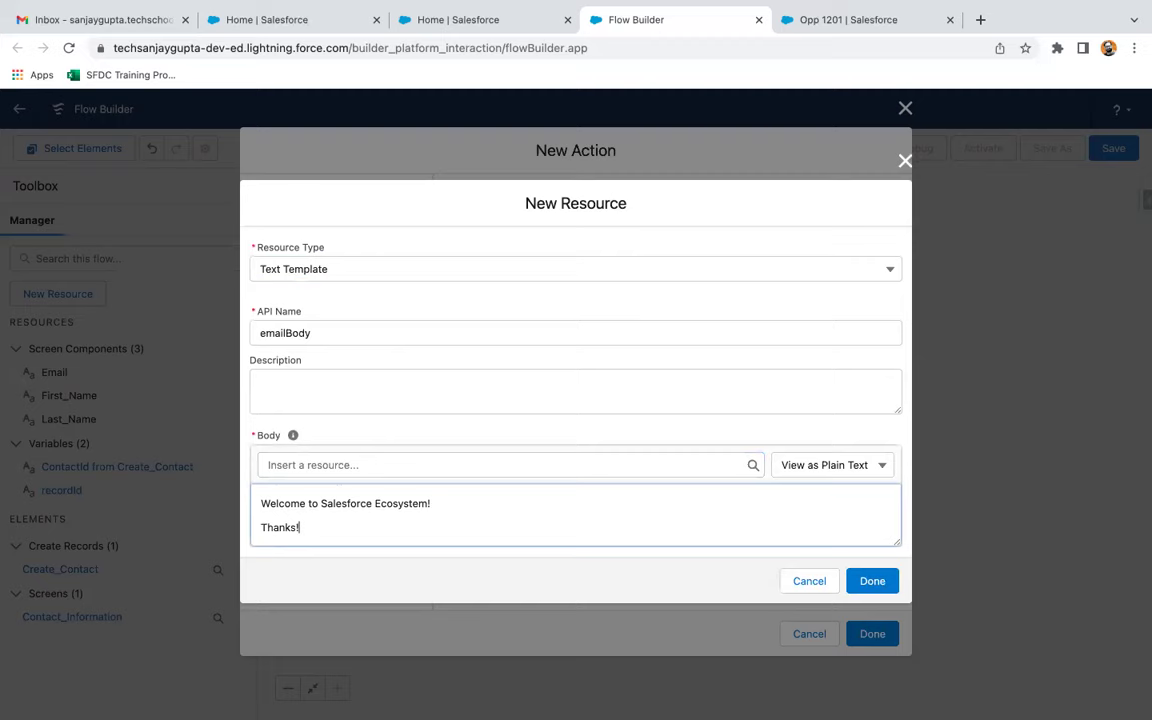
scroll(412, 513, up, 2)
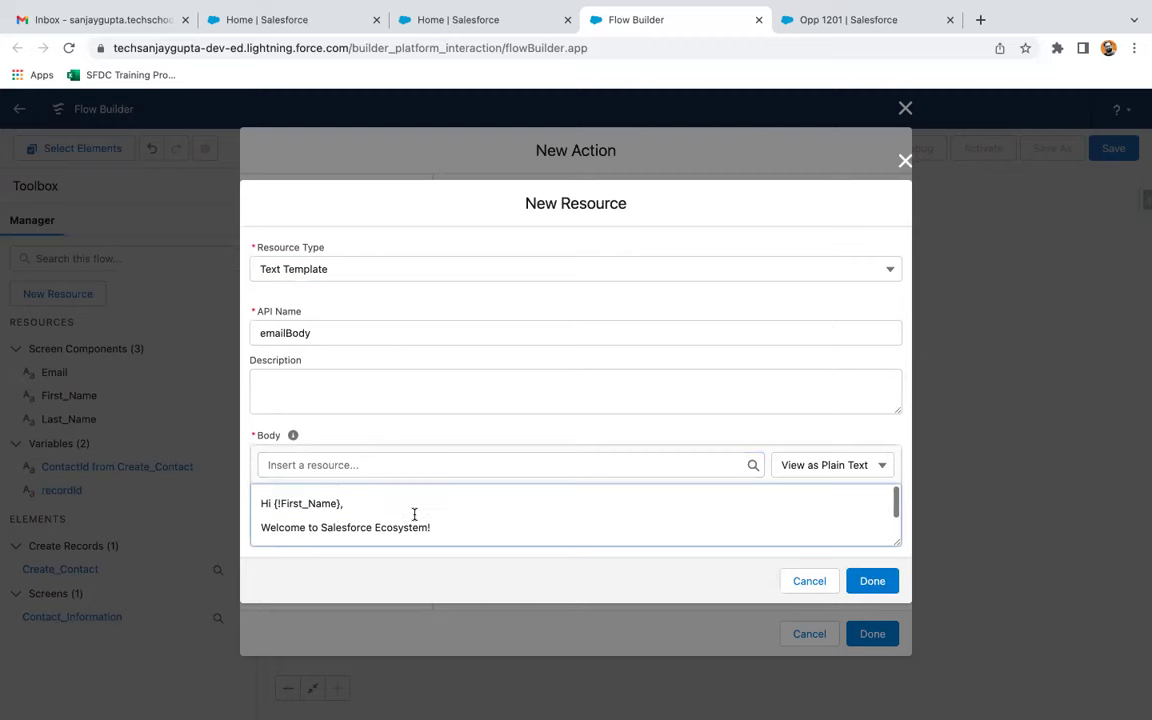
click(862, 581)
Create a Text Template resource named emailSubject for the email Subject
scroll(558, 399, up, 5)
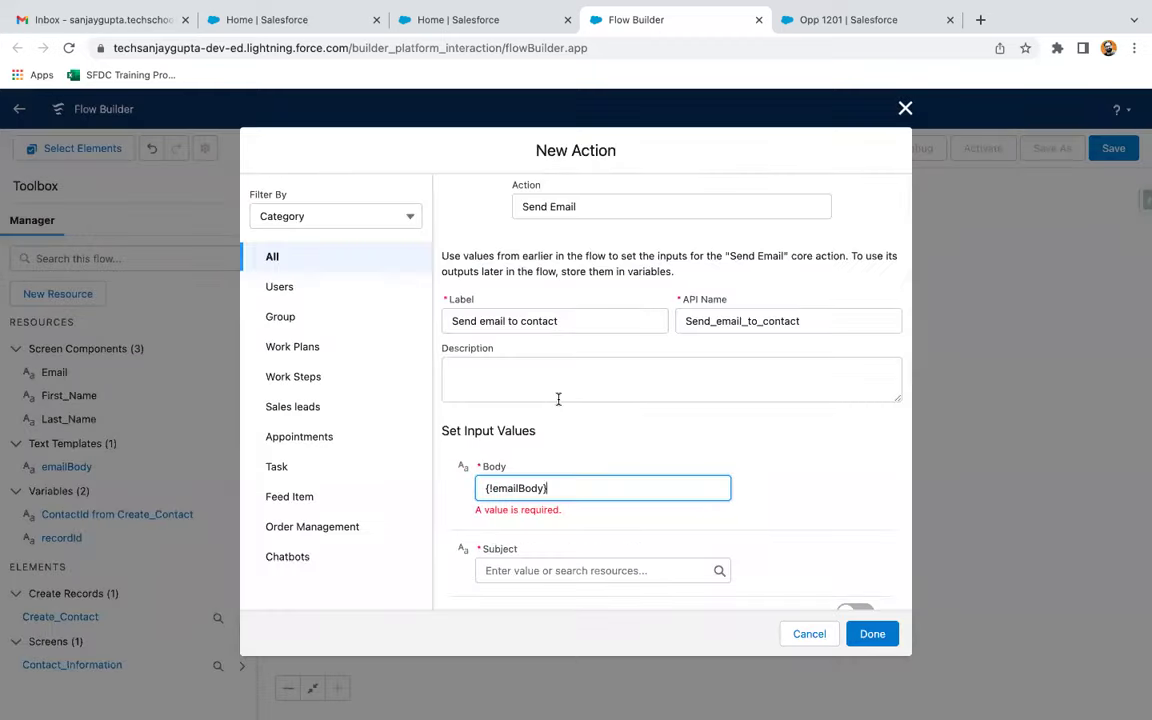
scroll(619, 446, down, 4)
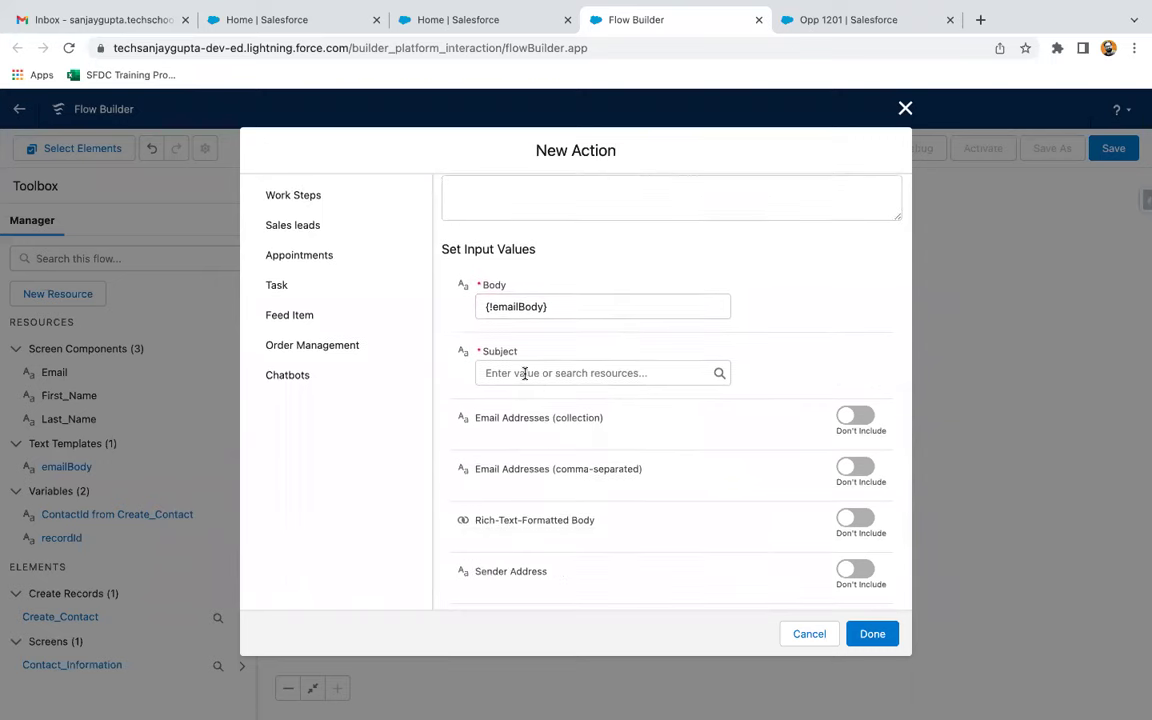
click(524, 373)
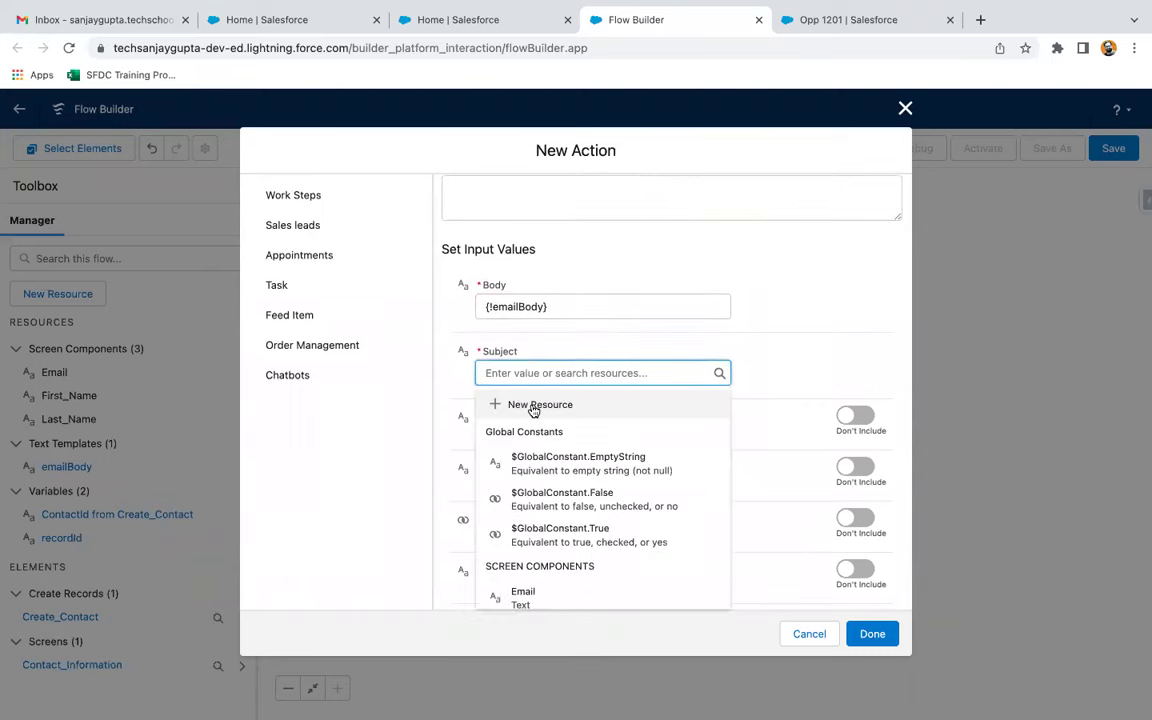
click(533, 410)
click(329, 357)
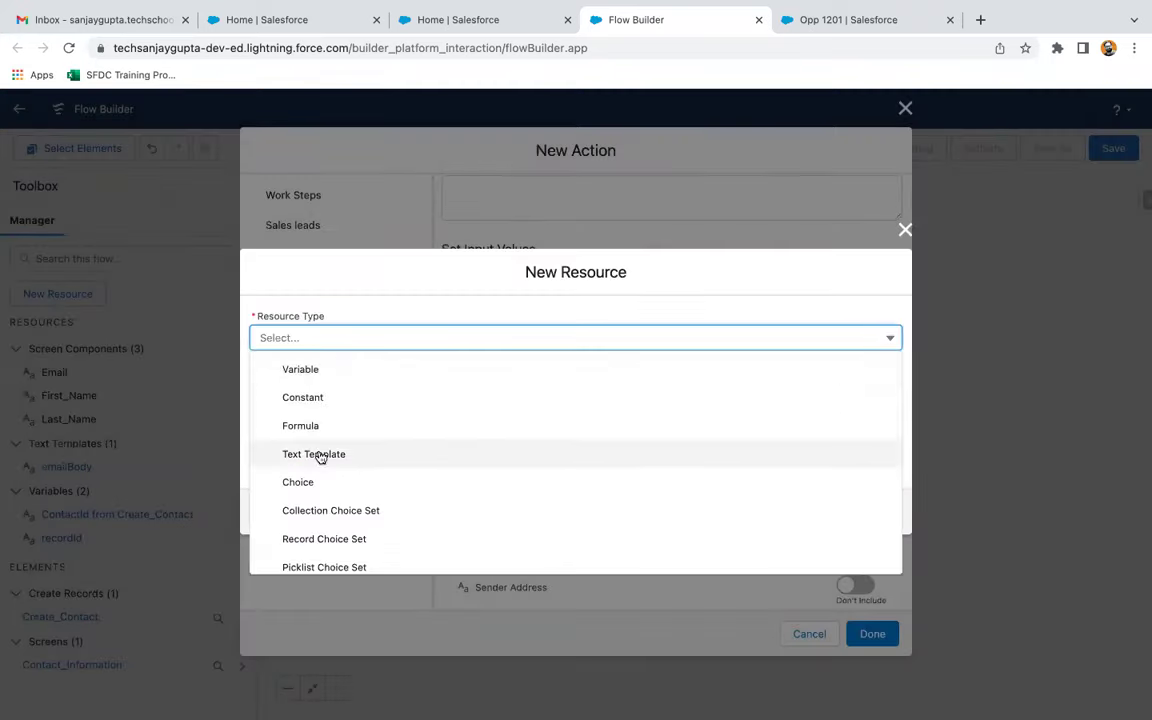
click(319, 456)
click(350, 305)
text(emailSubject)
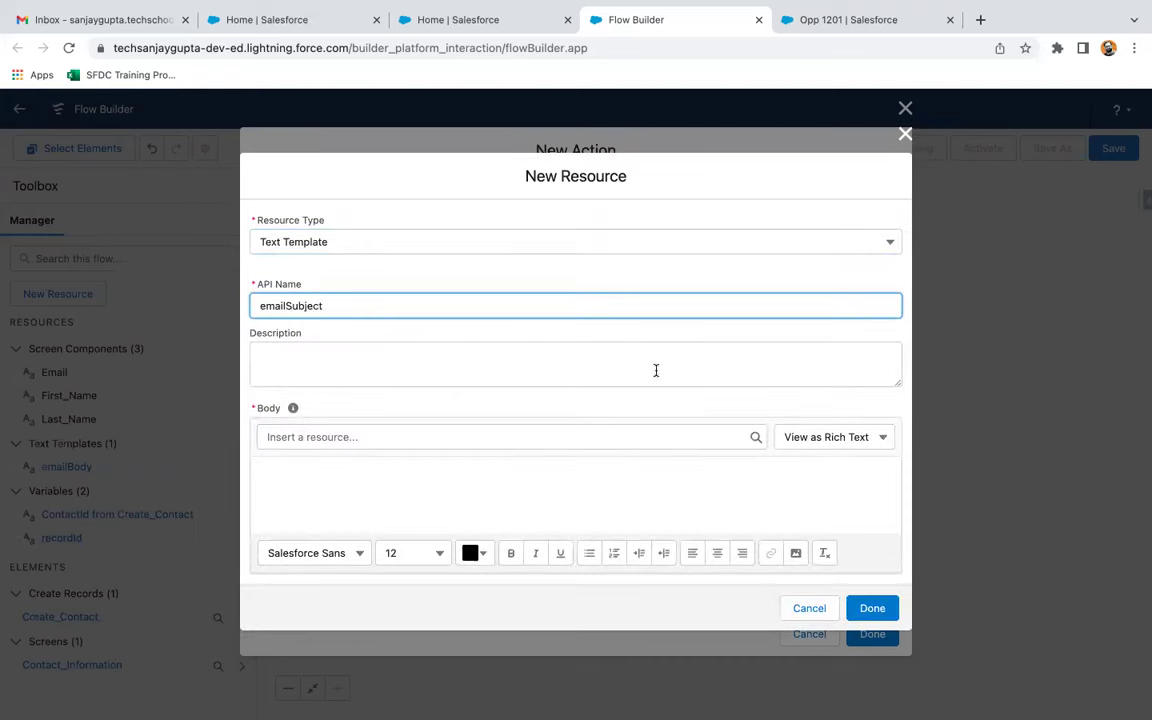
Set emailSubject to plain text reading 'Welcome to Salesforce!' and save it
click(818, 437)
click(821, 495)
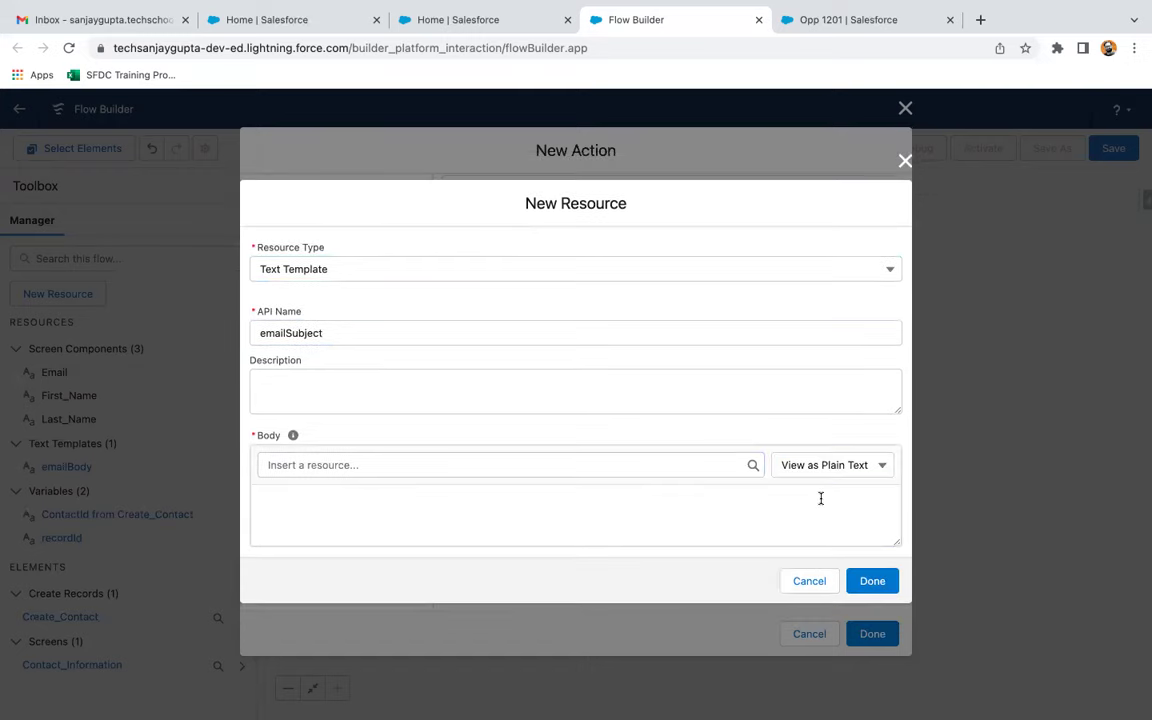
click(382, 517)
text(Welcome to Salesforce!)
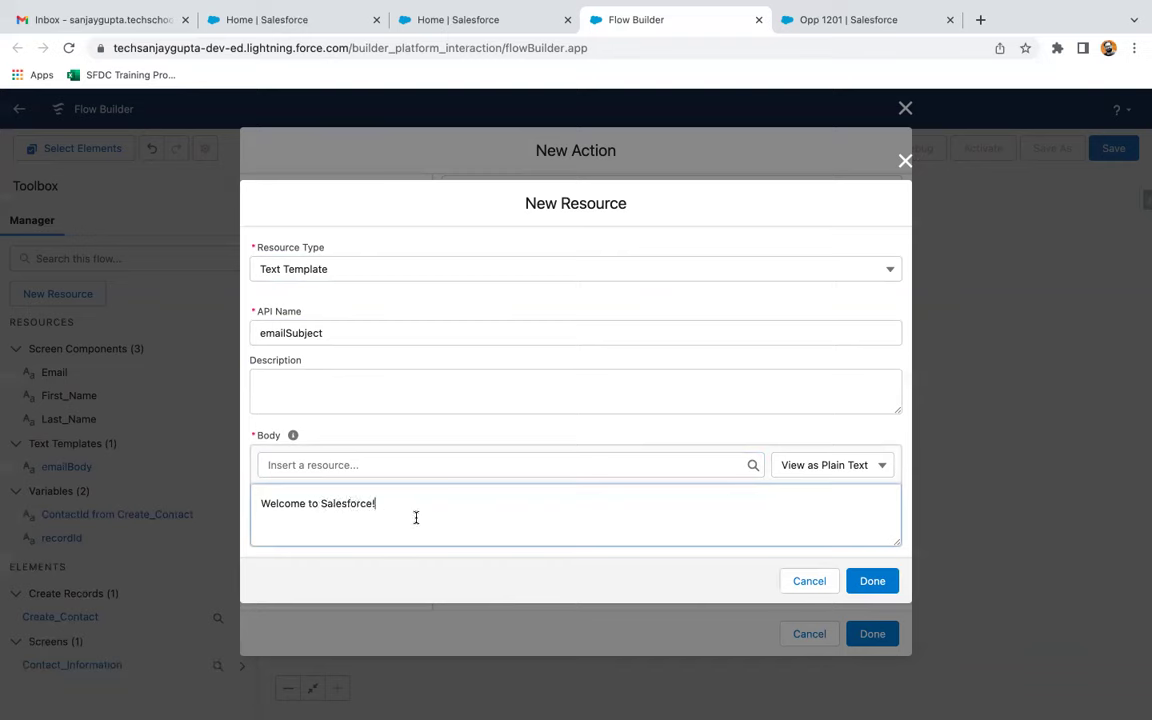
click(866, 580)
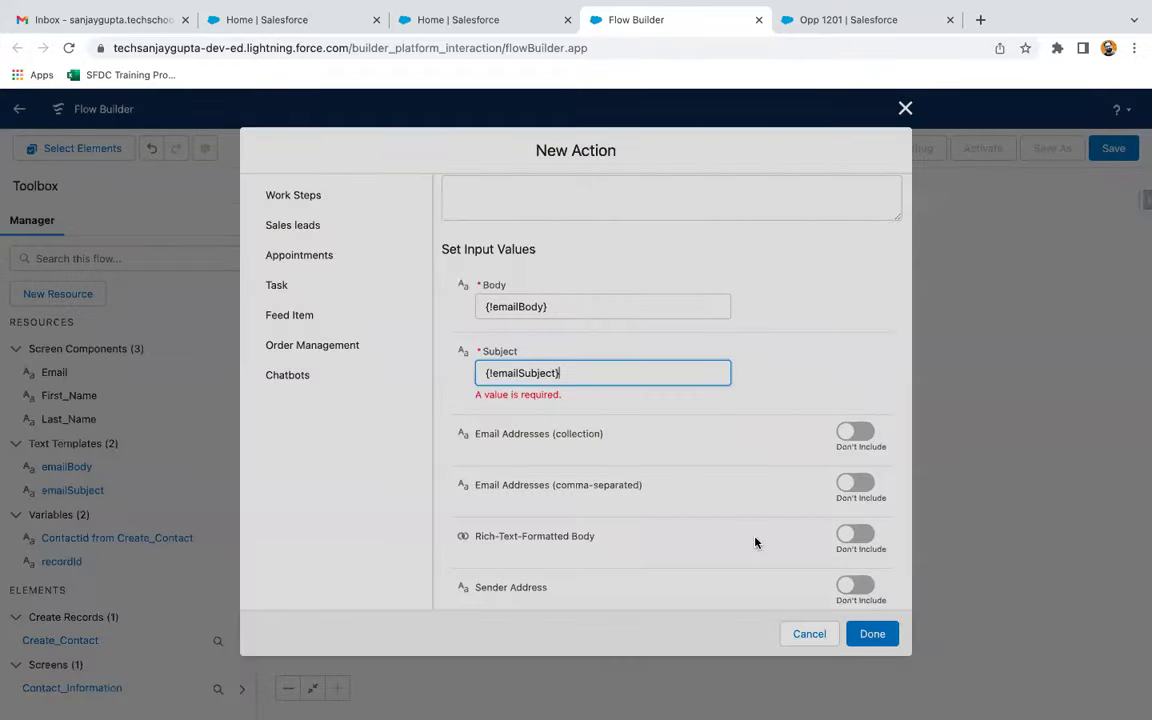
Set Email Addresses (collection) to Don't Include and finish the Send email to contact action
scroll(770, 449, down, 1)
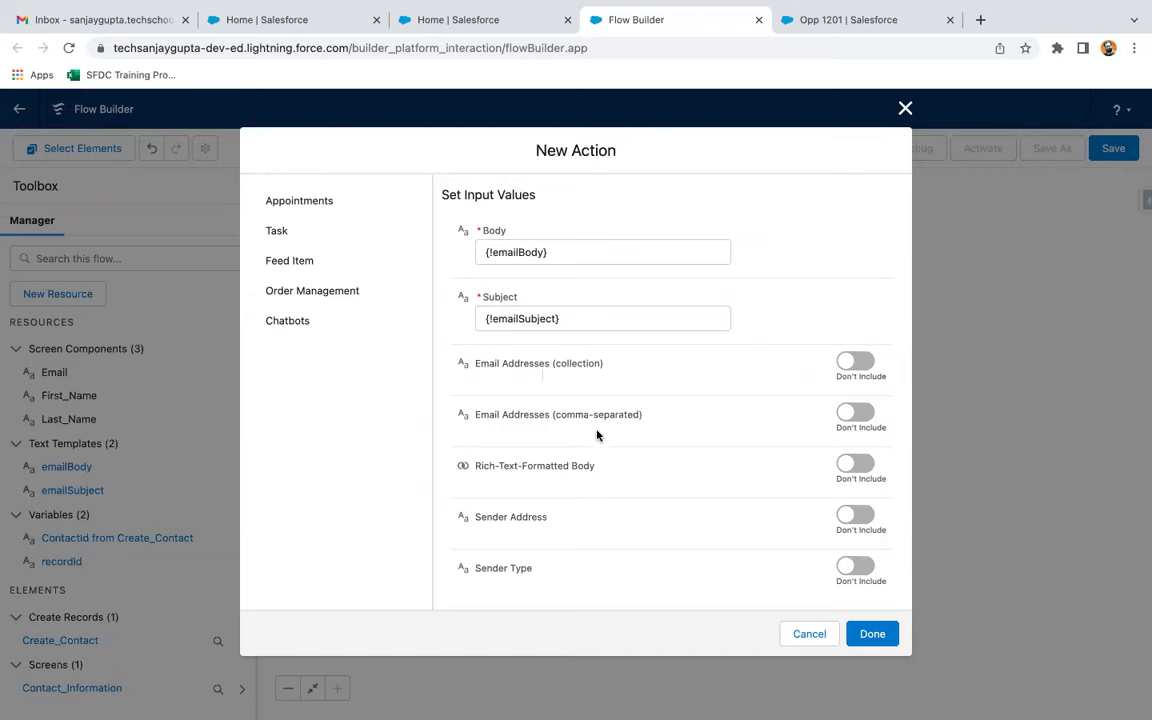
click(843, 368)
click(548, 382)
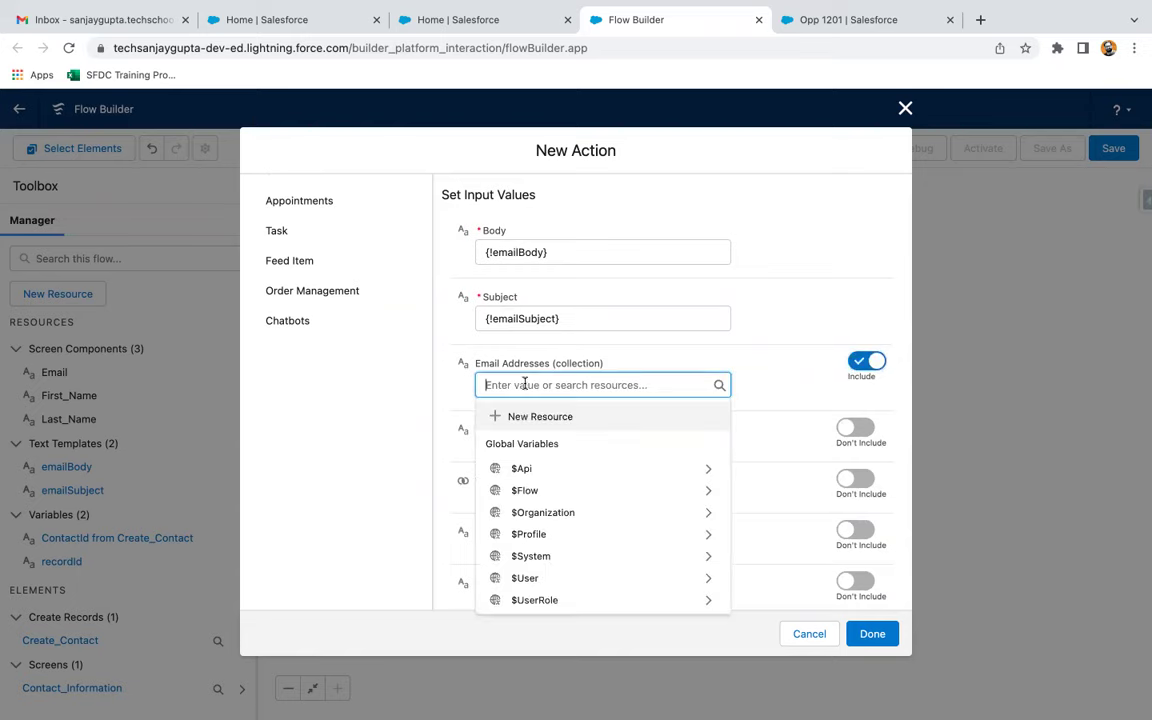
click(533, 418)
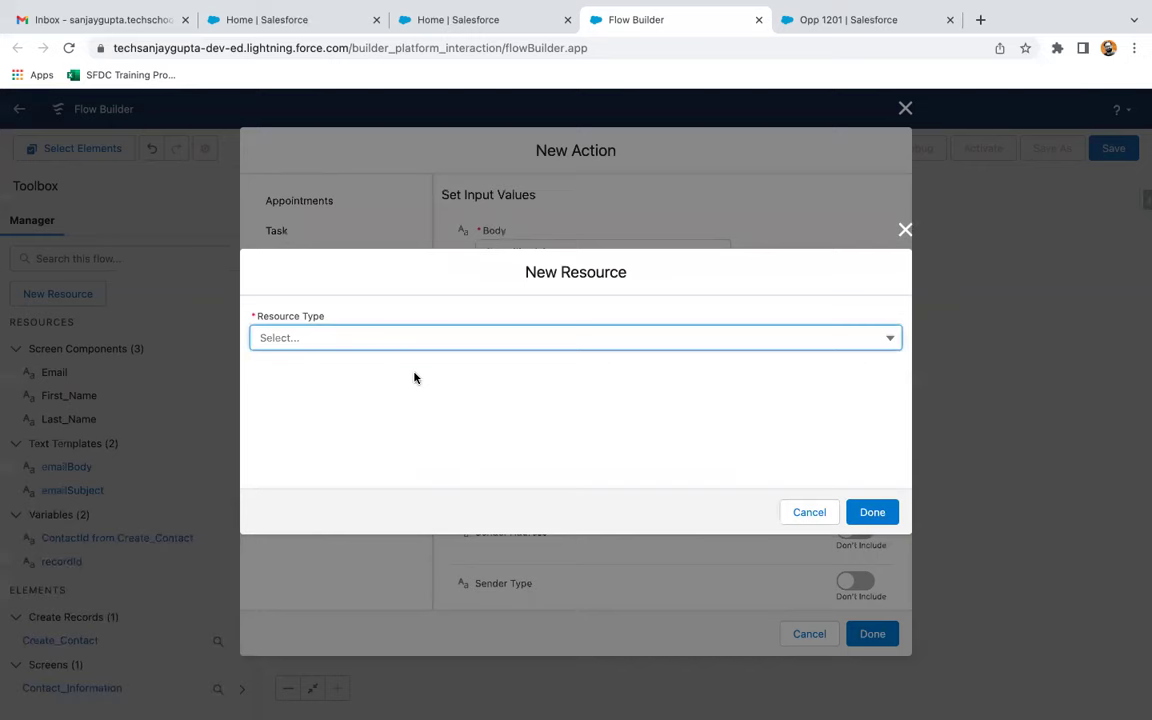
click(904, 231)
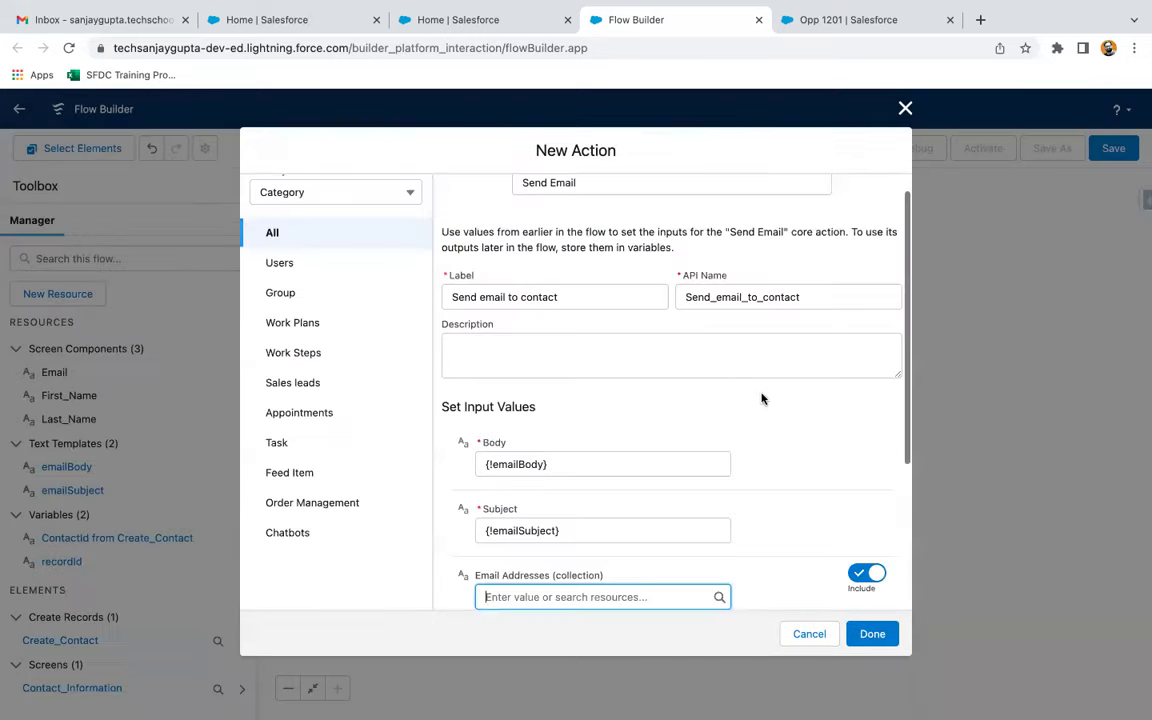
scroll(761, 463, down, 3)
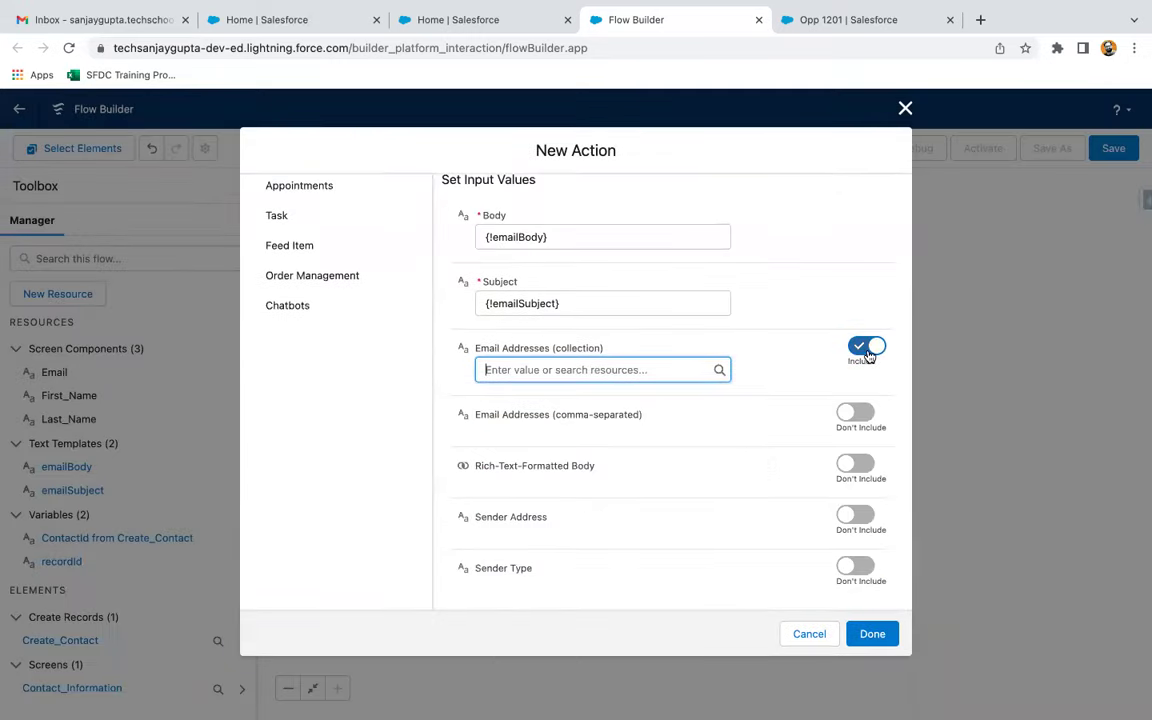
click(862, 355)
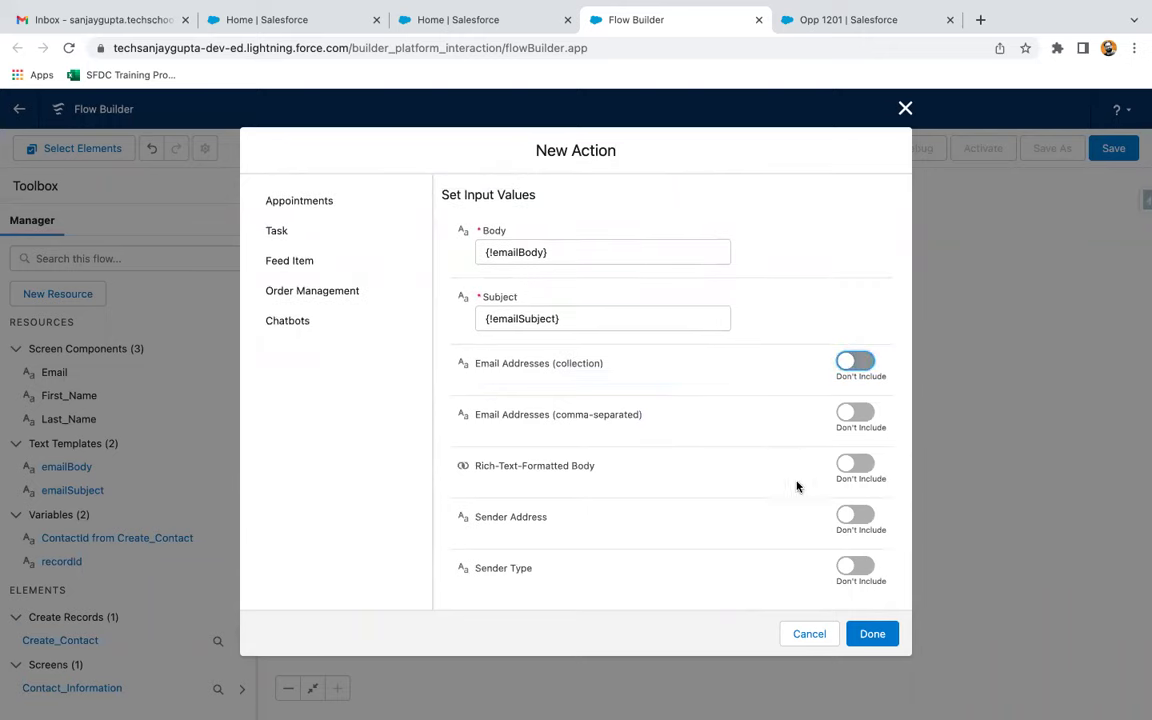
click(870, 633)
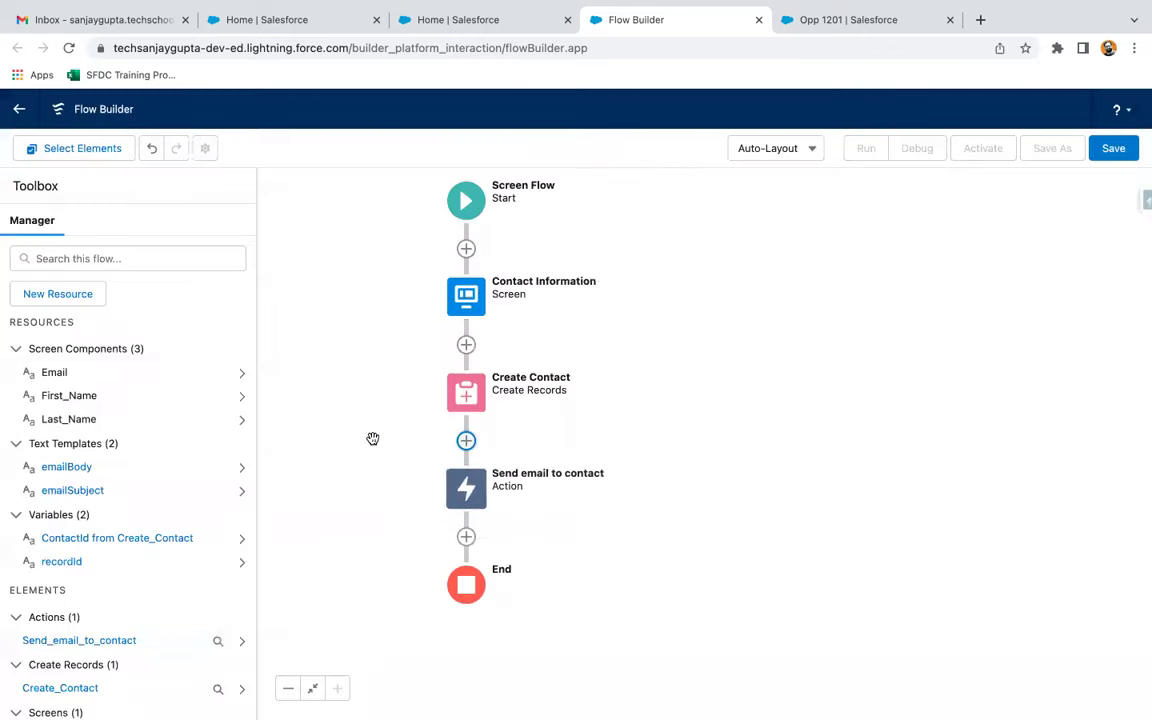
Create a Text variable emailAddresses that allows multiple values
click(84, 294)
click(296, 337)
click(300, 370)
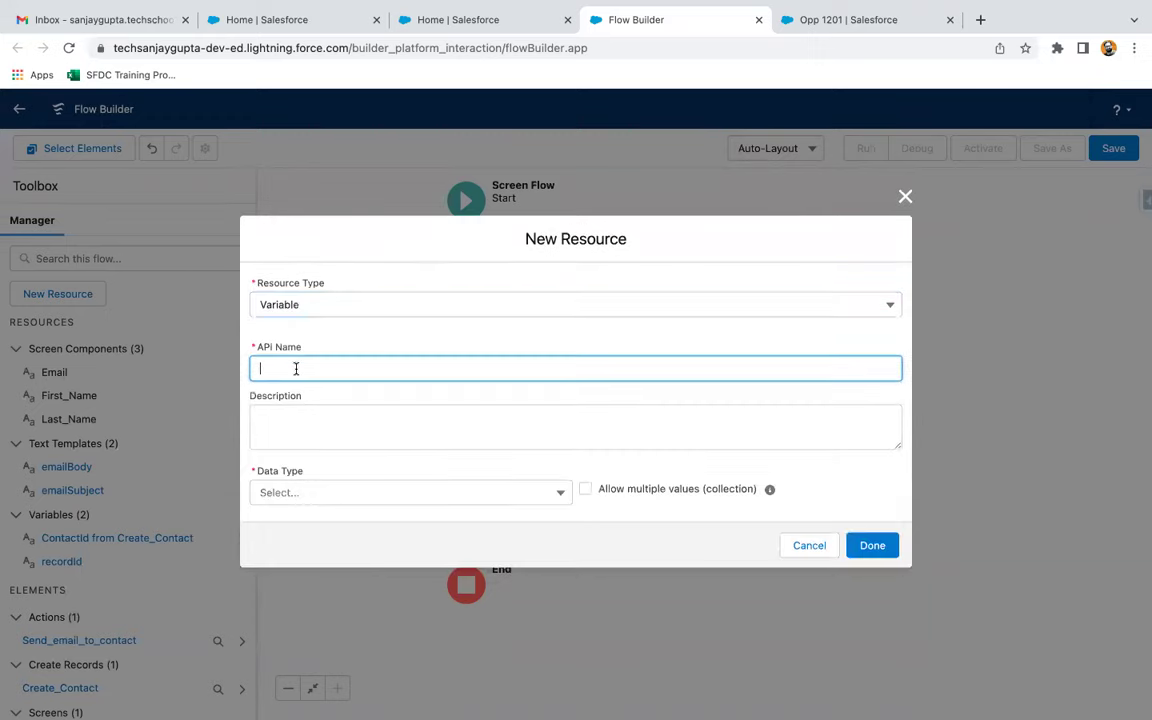
text(em)
click(432, 493)
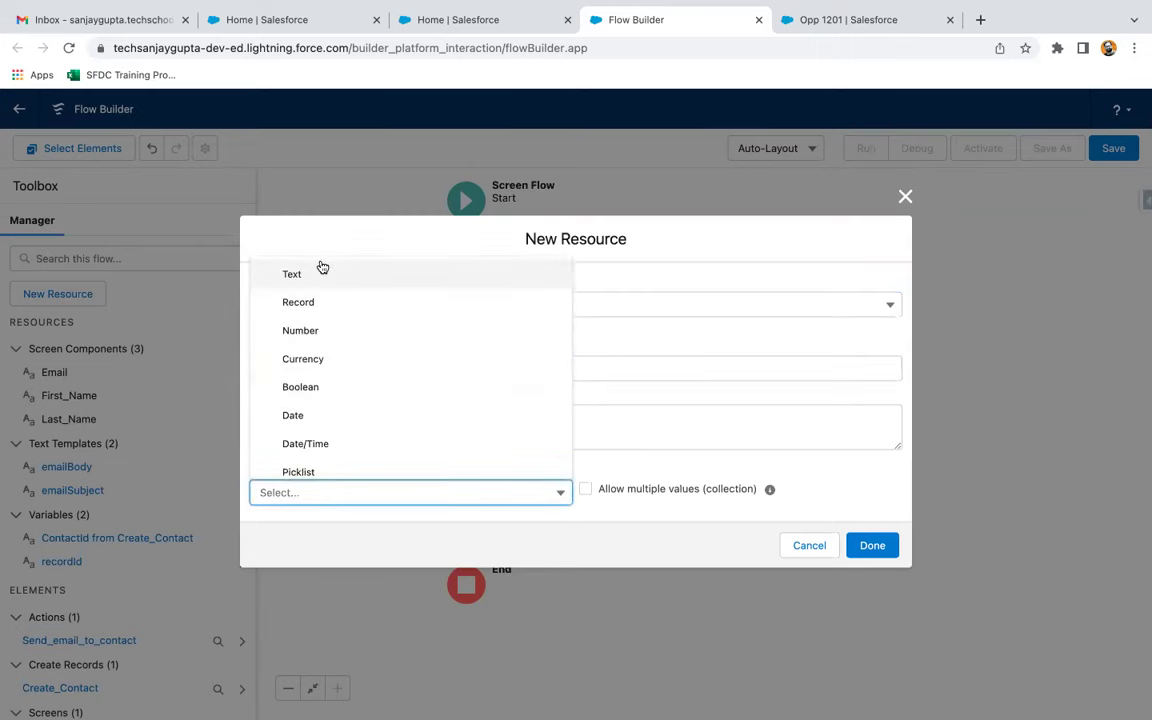
click(321, 272)
click(586, 441)
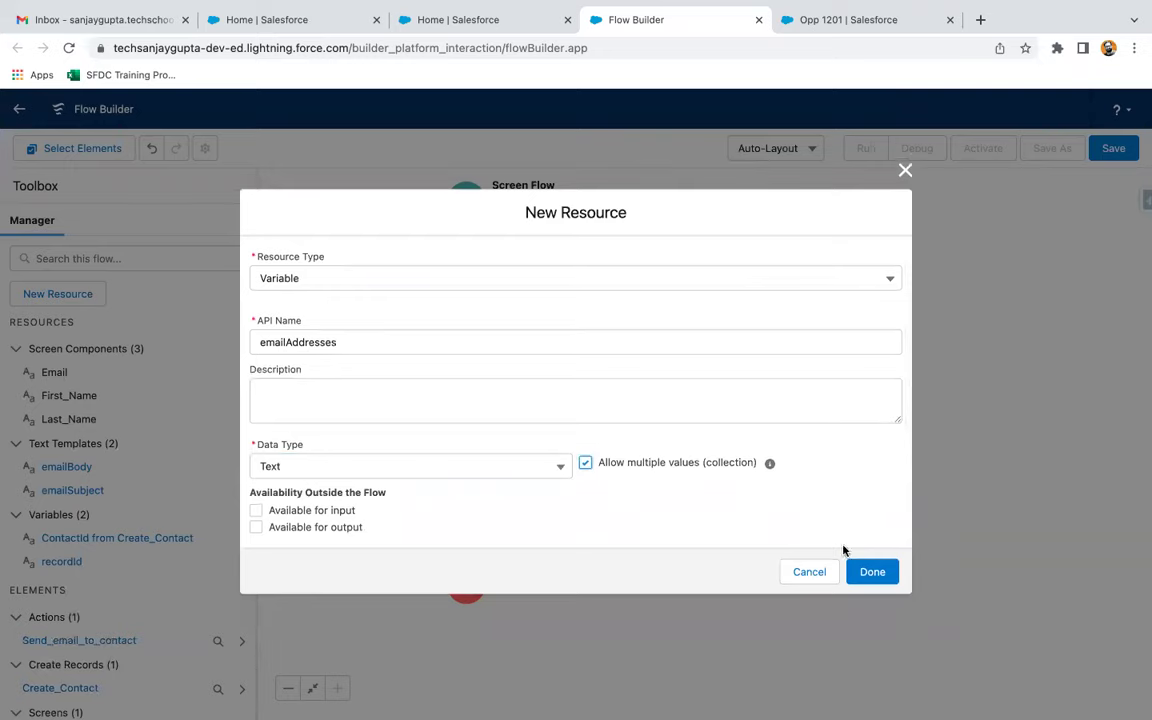
click(890, 577)
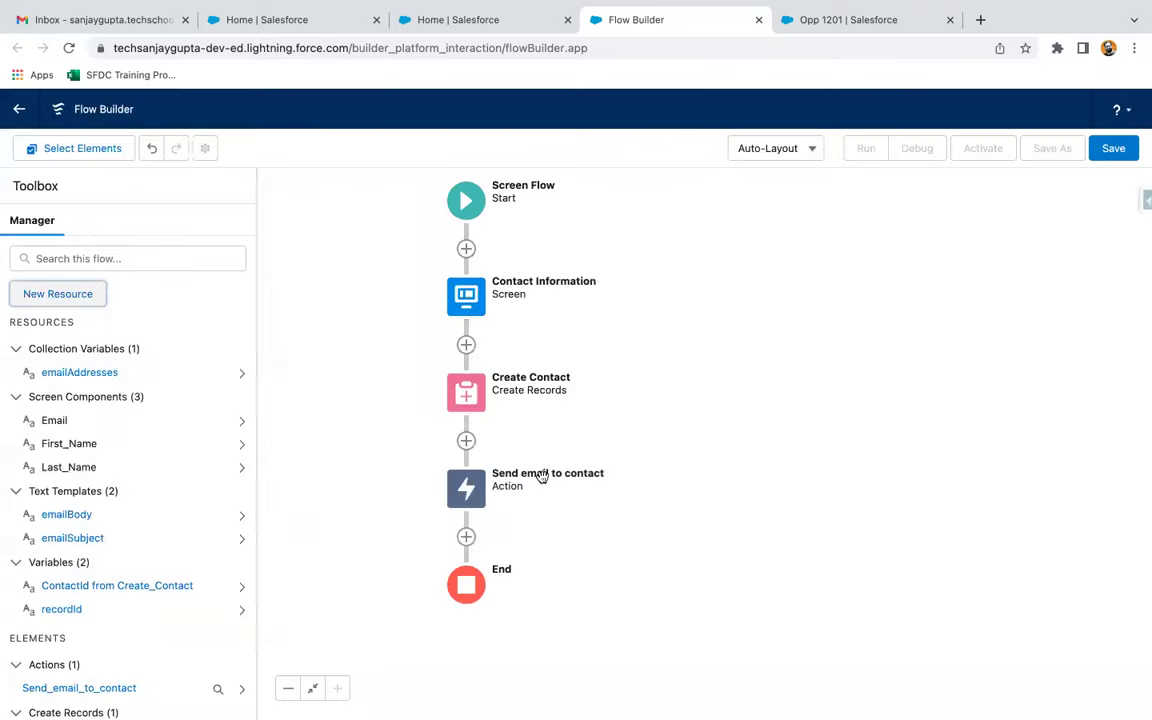
Insert an Assignment element labelled Assign Email after Create Contact
scroll(600, 330, down, 3)
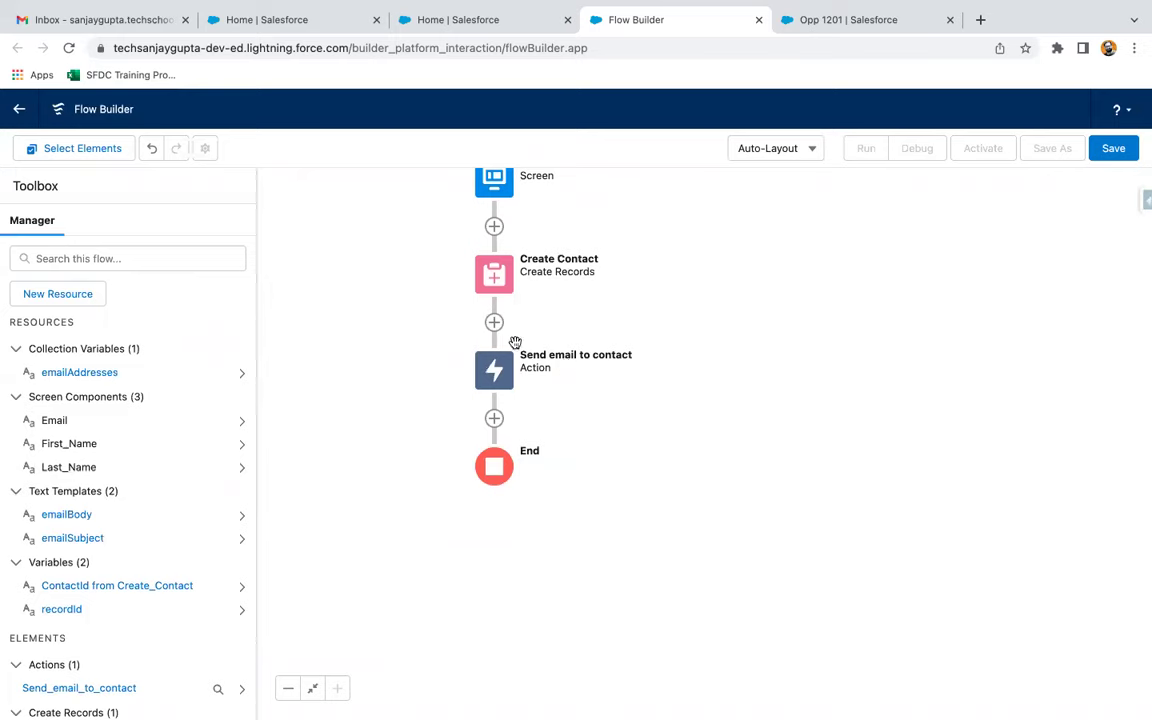
click(494, 322)
scroll(467, 470, down, 1)
scroll(467, 470, down, 1)
click(445, 468)
text(Assign Email)
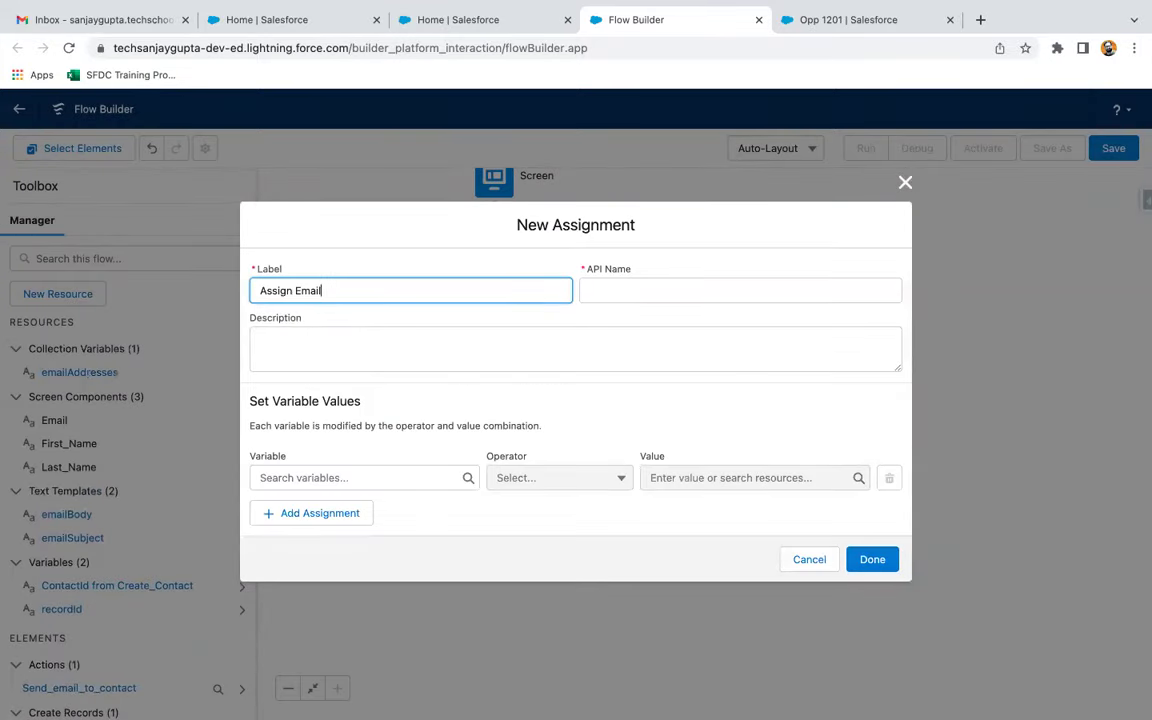
click(375, 392)
Make the assignment set emailAddresses Add Email, and save it
click(322, 477)
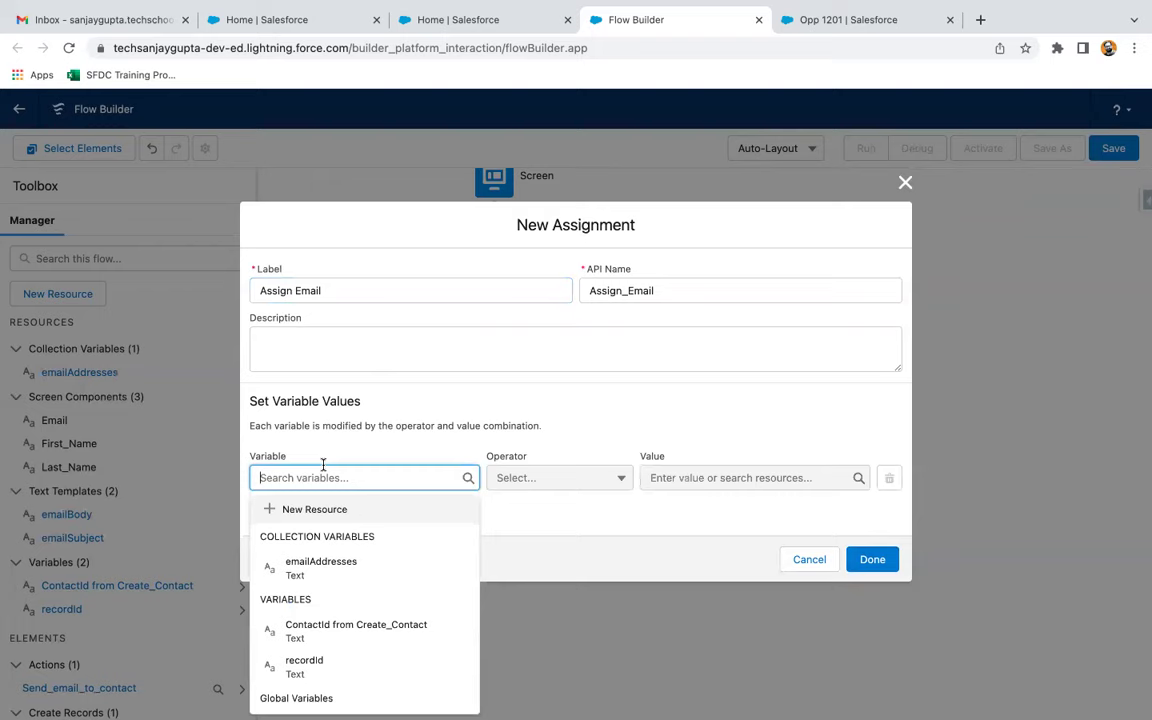
text(email)
click(330, 545)
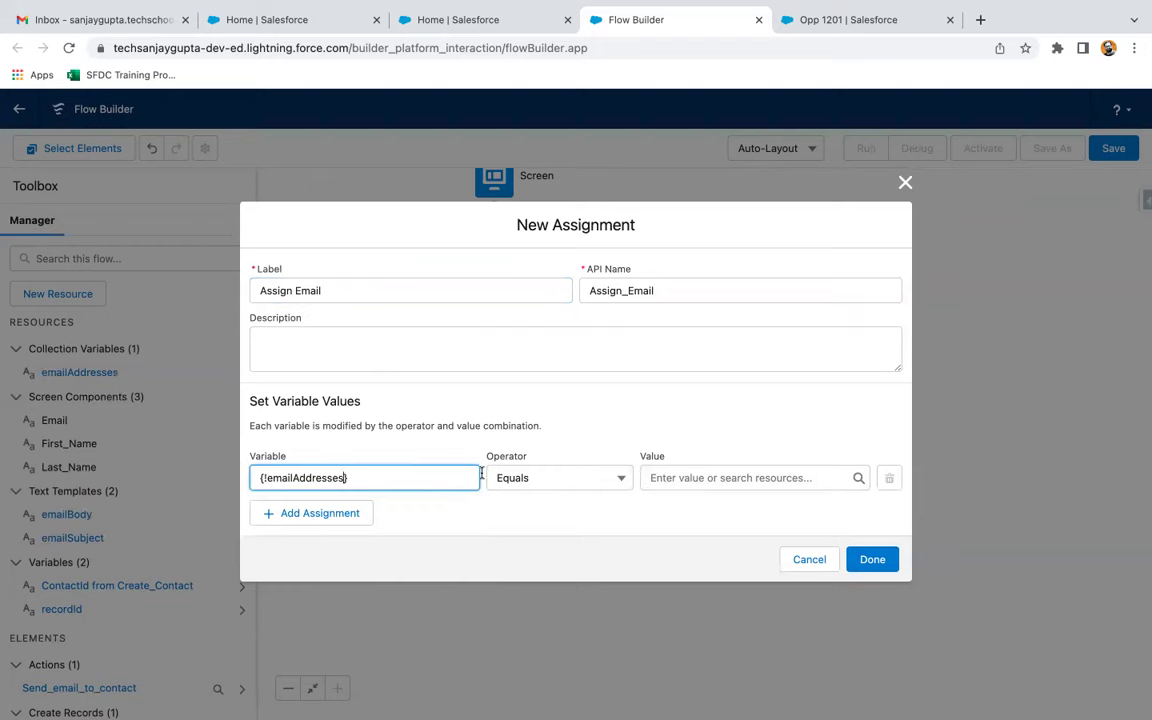
click(517, 478)
click(529, 537)
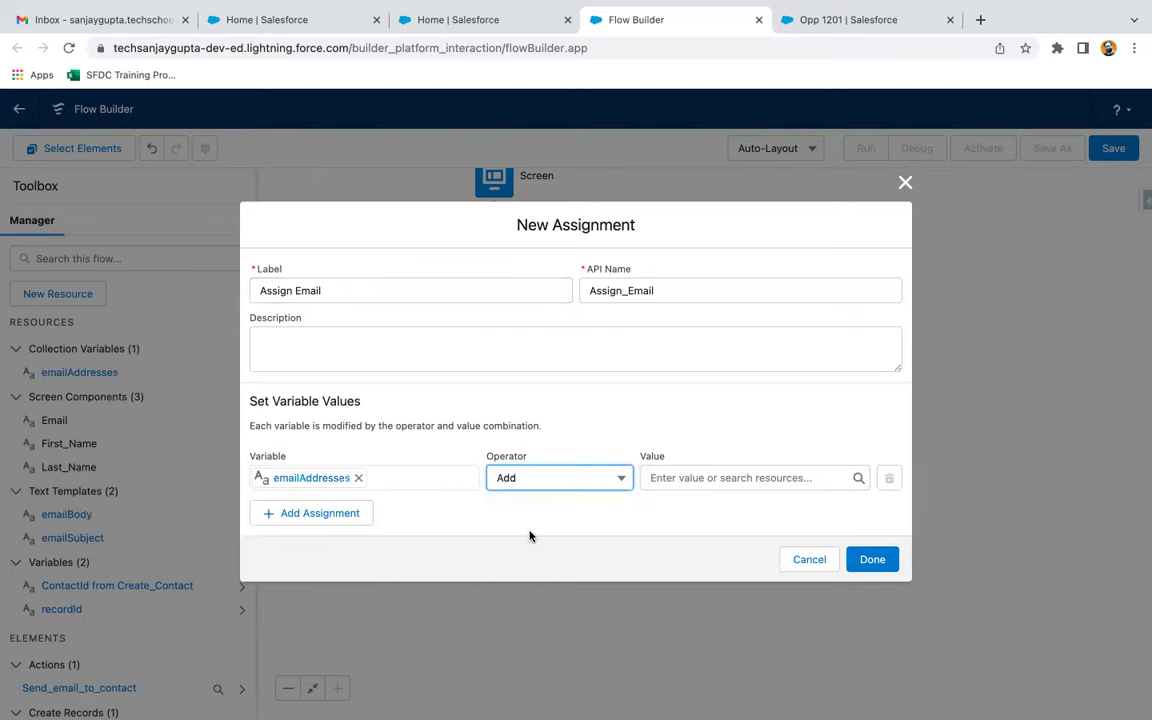
click(697, 481)
text(email)
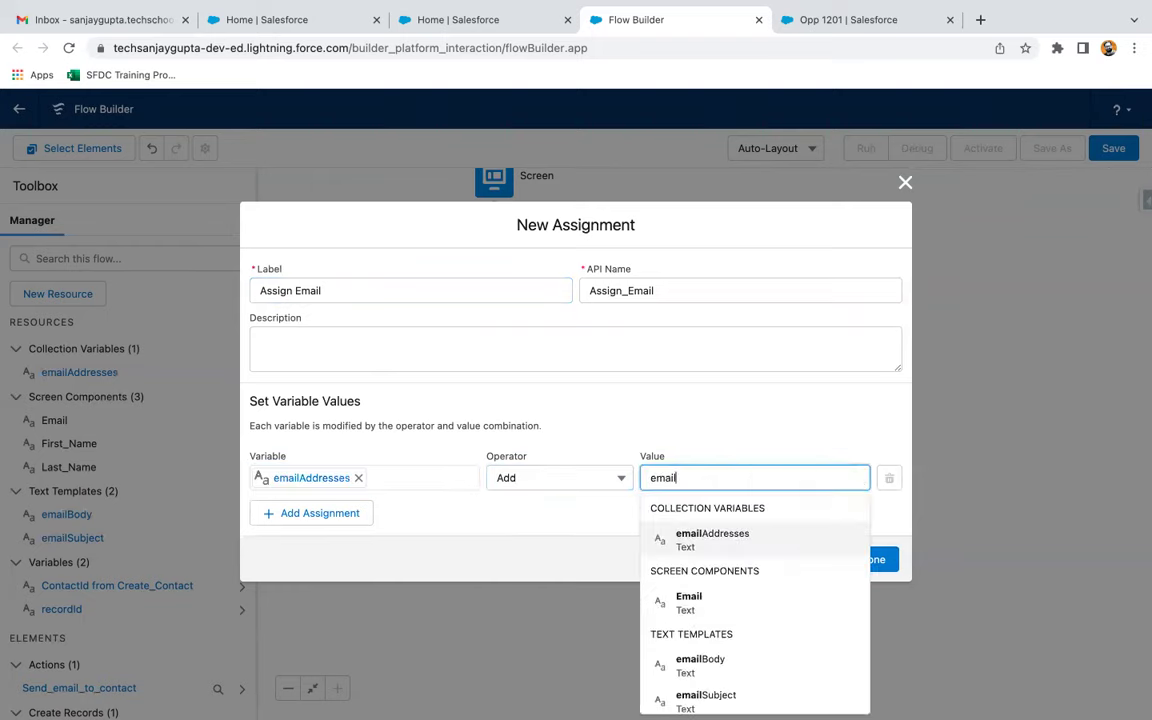
click(733, 604)
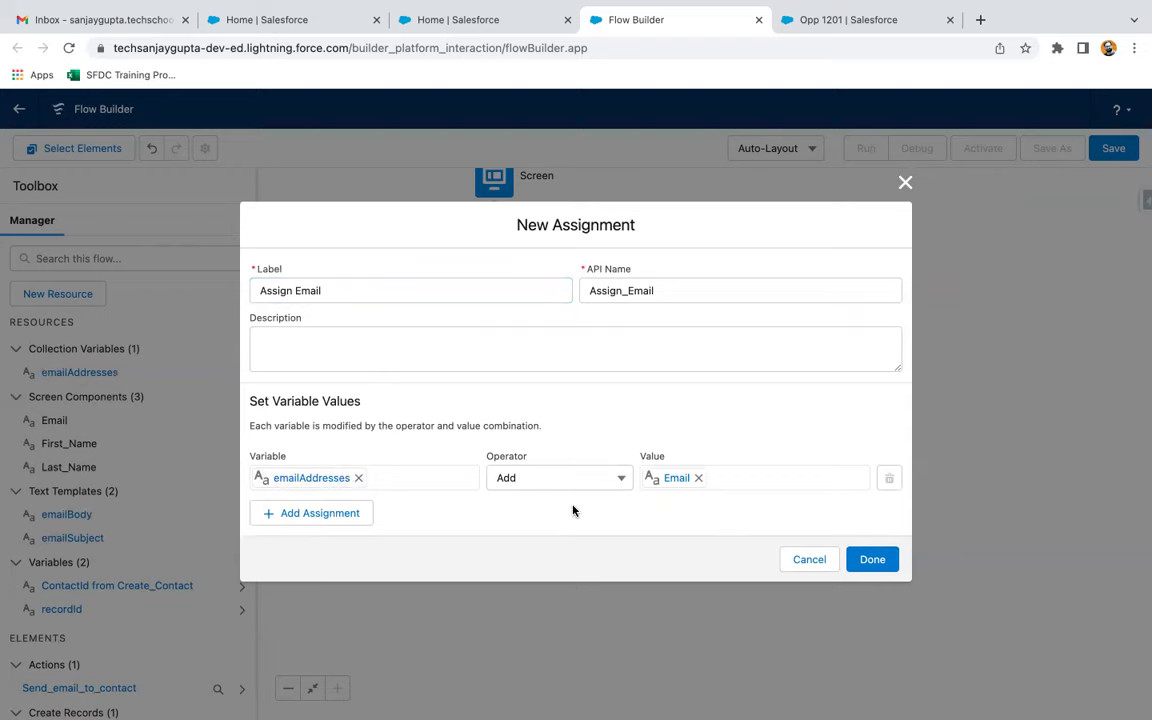
click(874, 560)
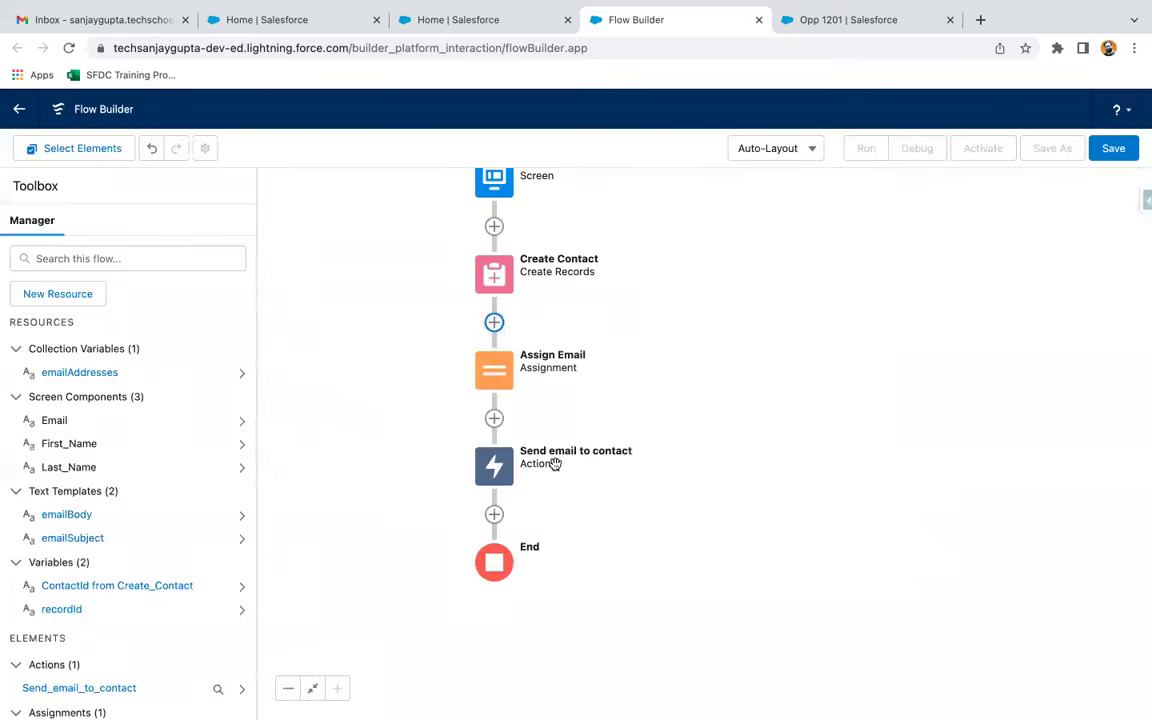
double_click(494, 466)
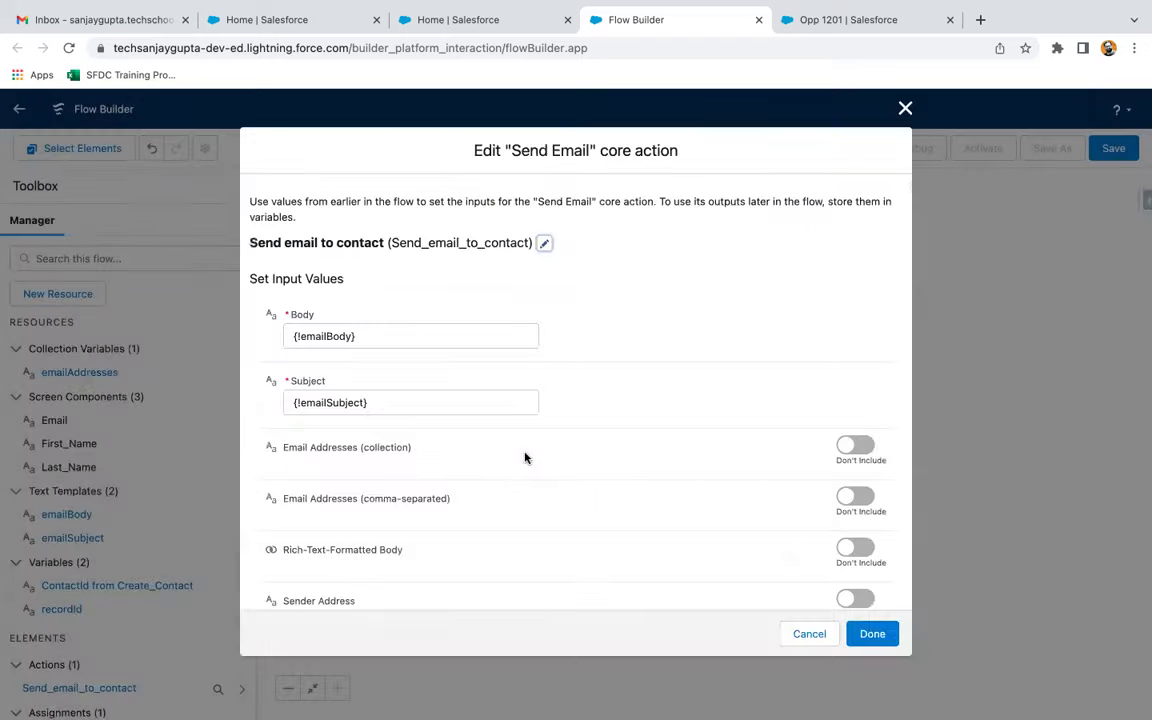
Include Email Addresses (collection) on the send email action as {!emailAddresses}, then save
scroll(530, 458, down, 2)
click(852, 362)
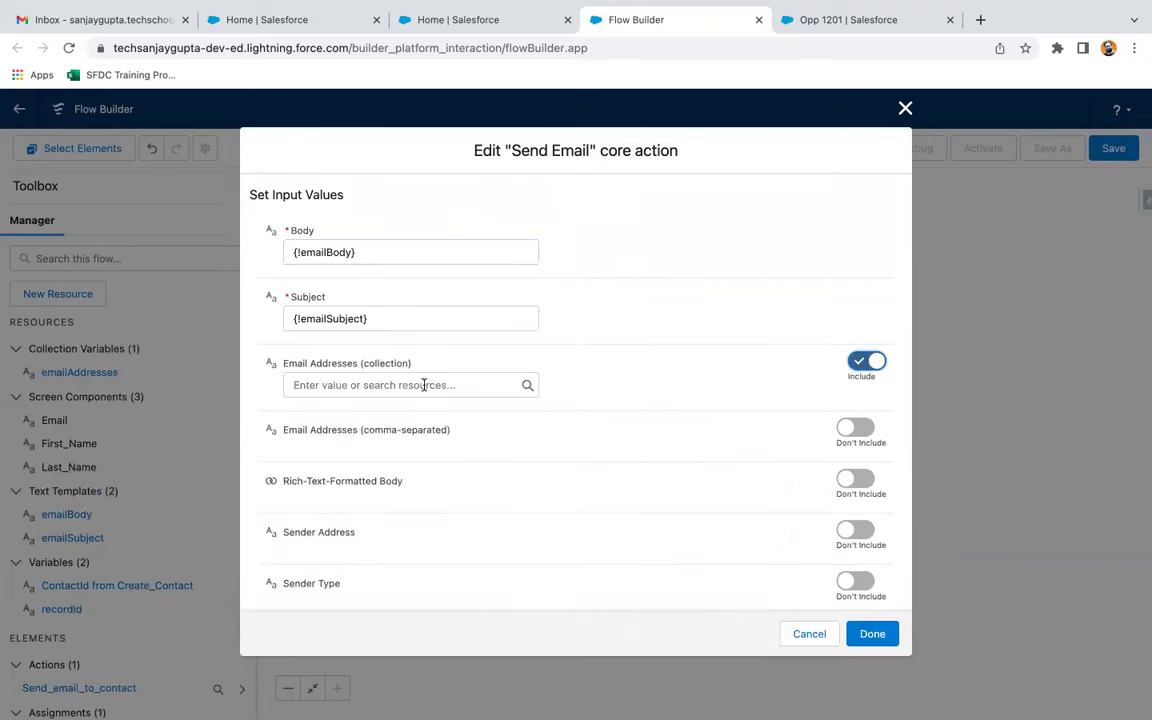
click(424, 385)
click(384, 468)
click(593, 387)
scroll(593, 387, up, 2)
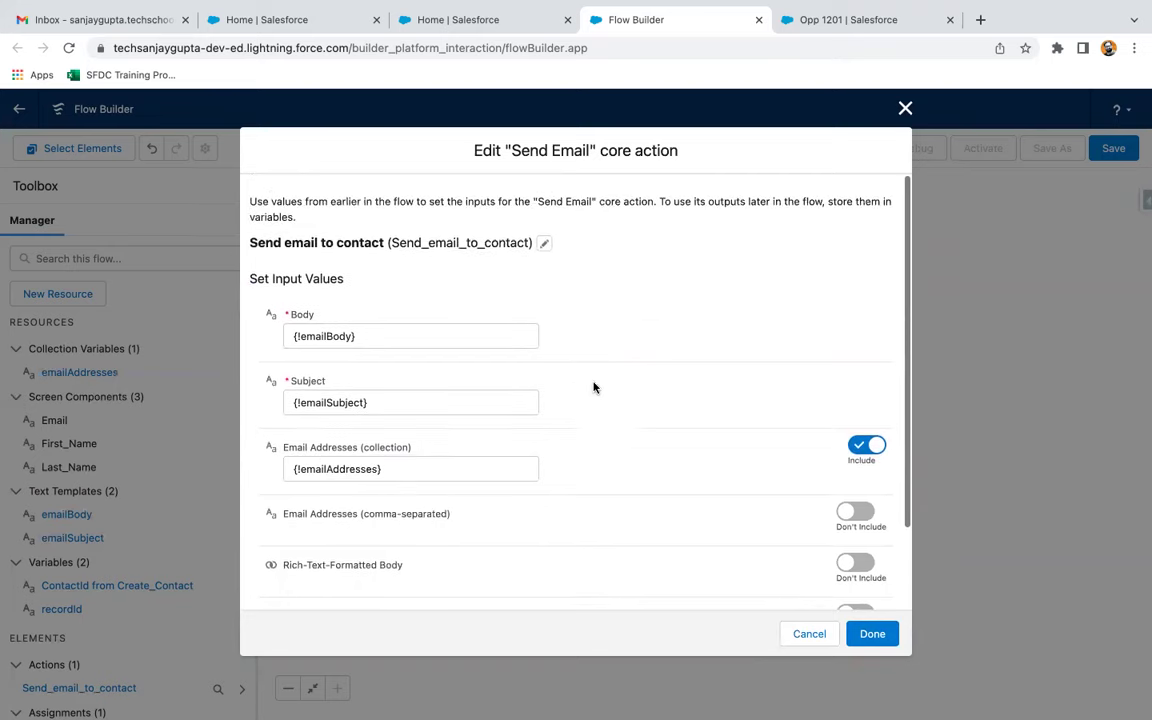
click(872, 633)
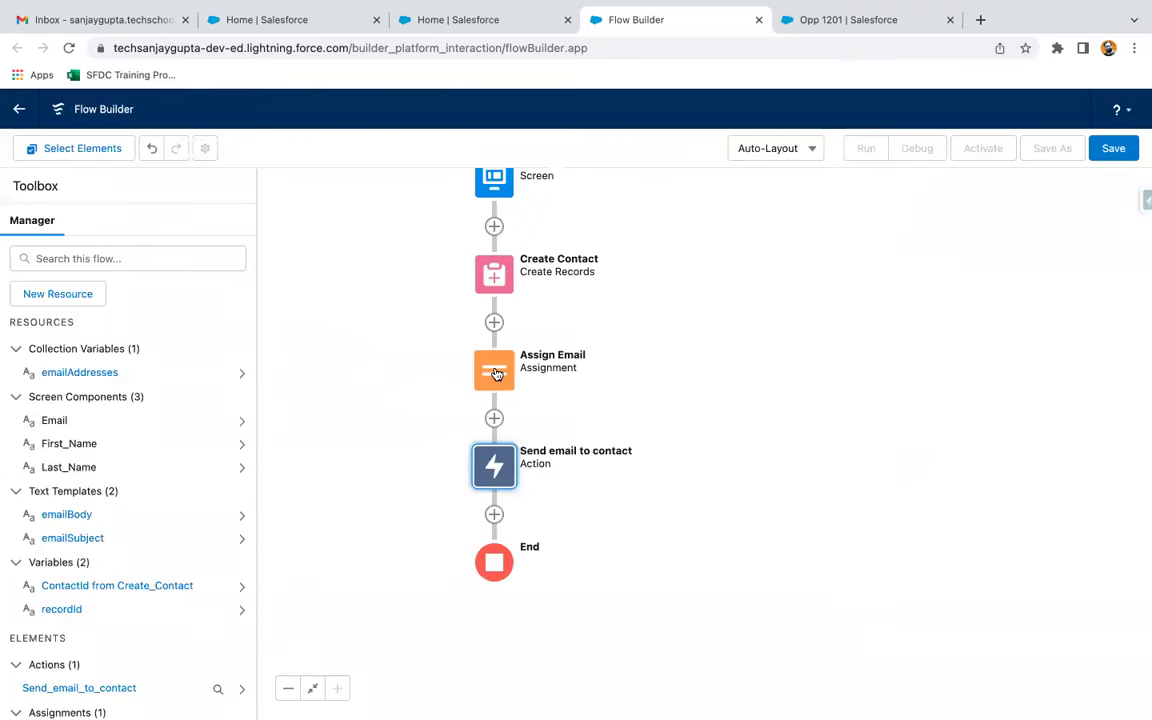
double_click(496, 372)
Add a second Assign Email row: emailAddresses Add a fixed e-mail address, and save
click(350, 463)
click(357, 455)
text(email)
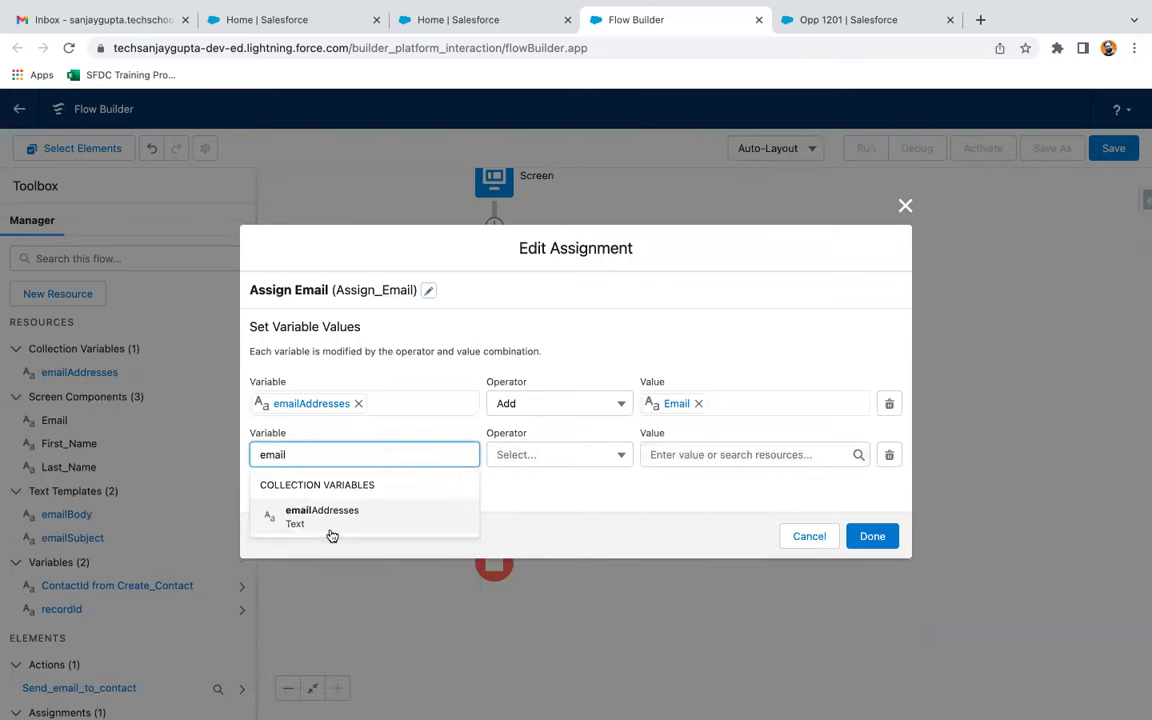
click(330, 528)
click(530, 458)
click(528, 512)
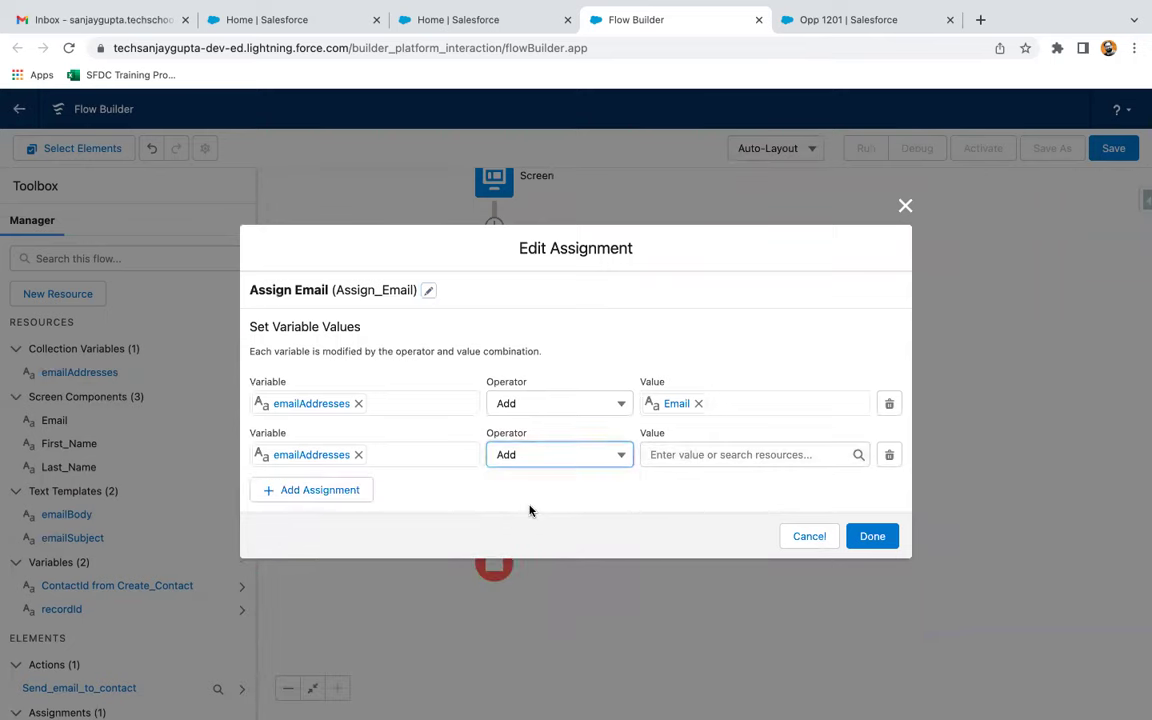
click(700, 454)
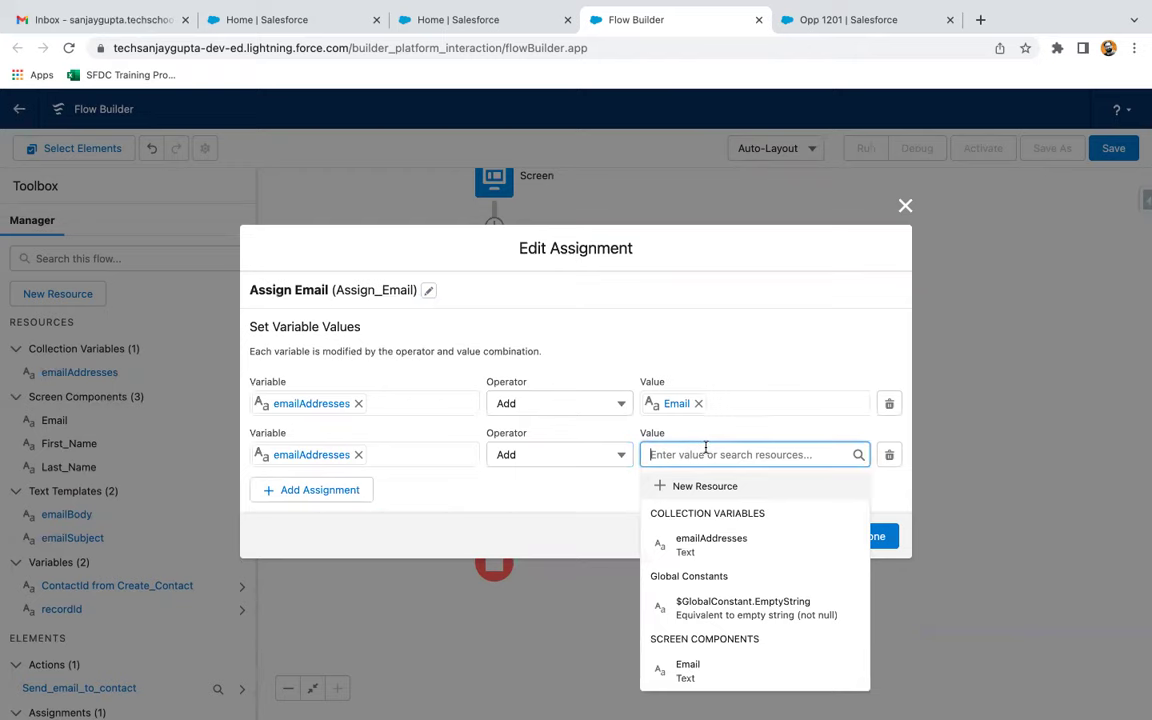
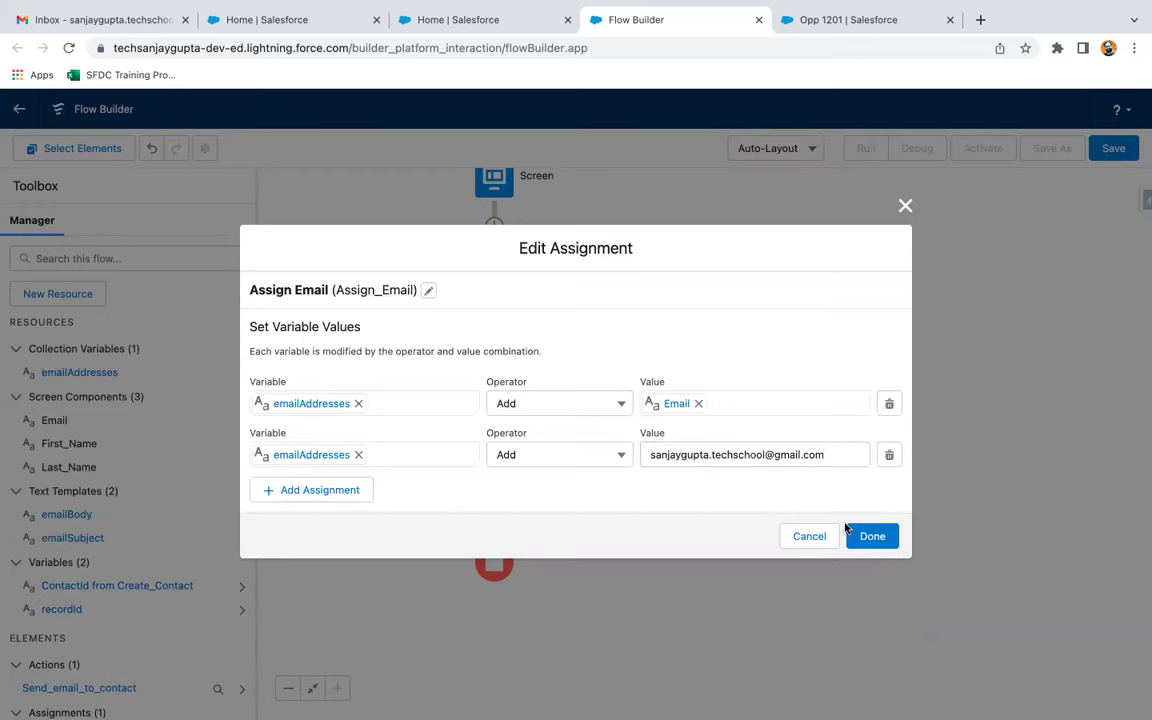
click(864, 535)
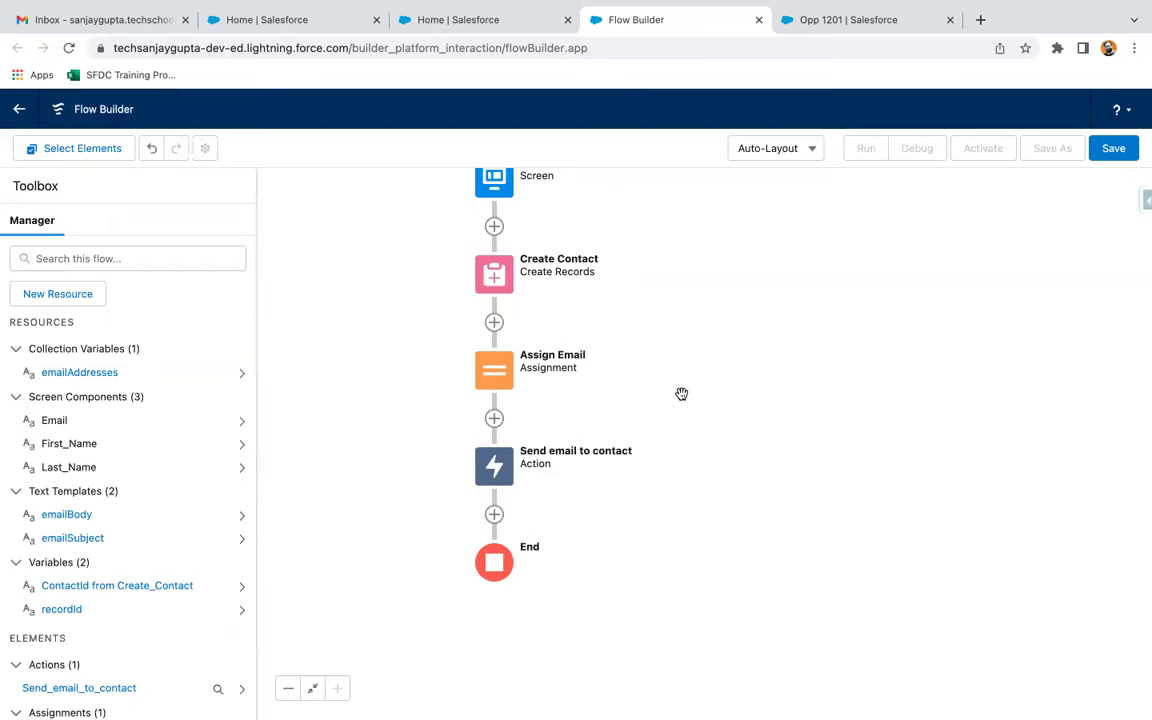
Reopen Assign Email to check both rows, then close it unchanged
drag(715, 355, 717, 417)
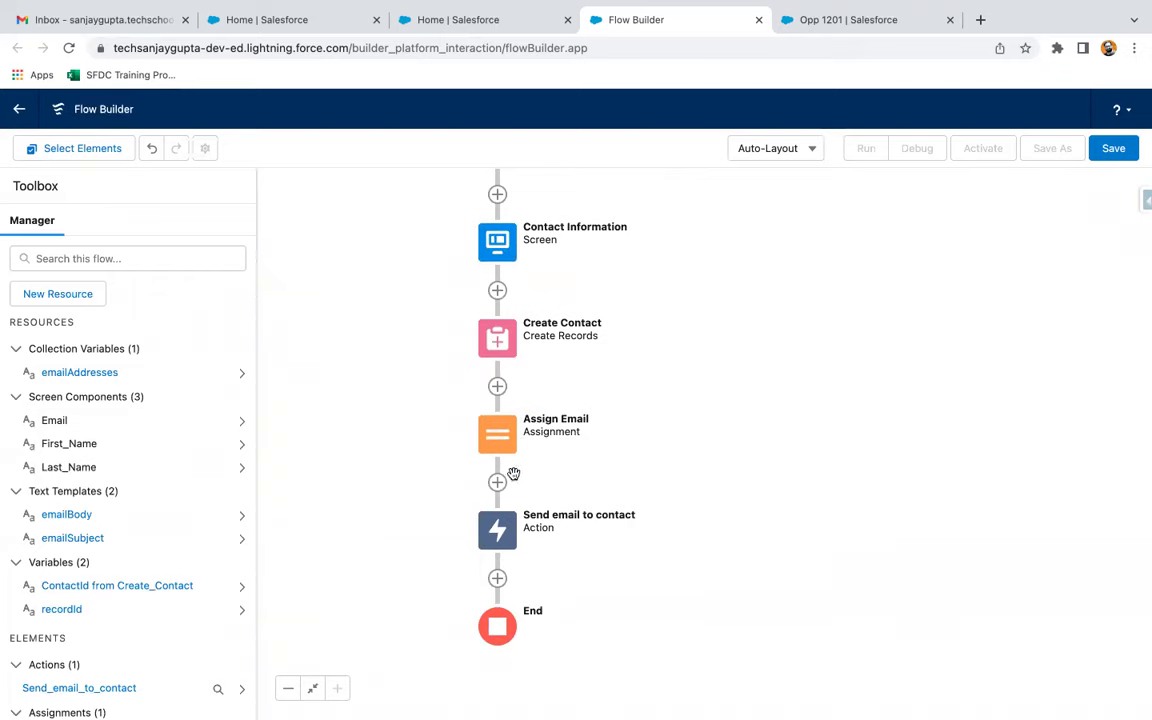
double_click(497, 434)
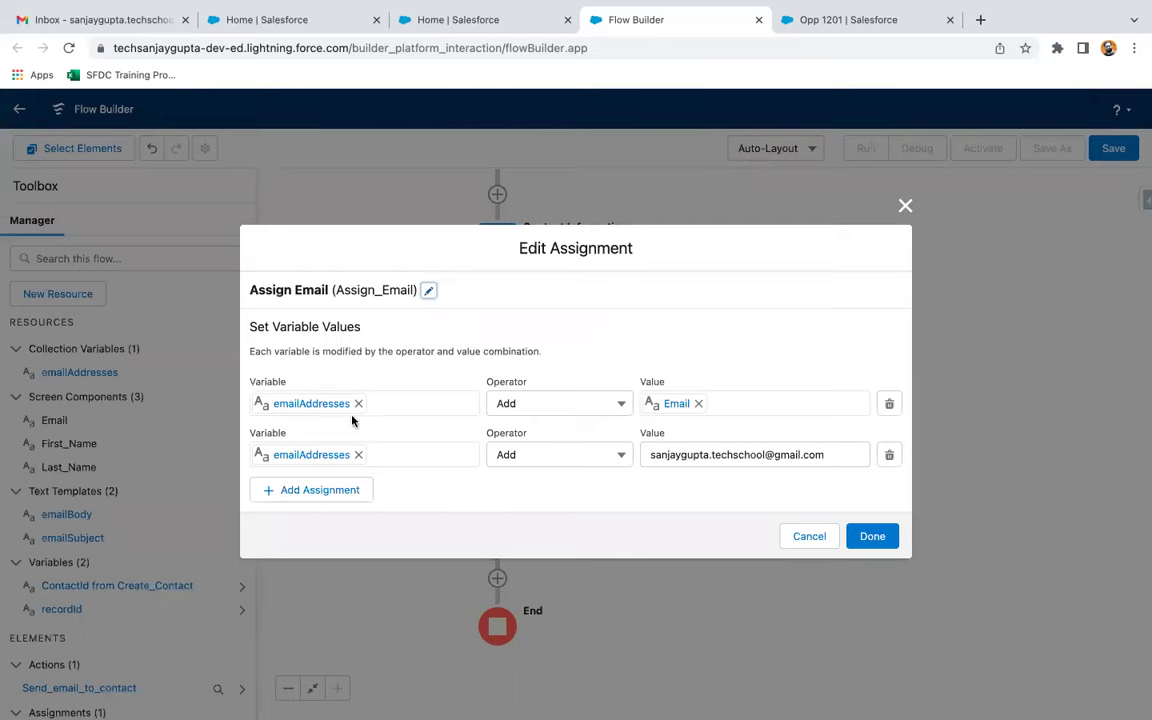
click(905, 206)
scroll(764, 339, up, 2)
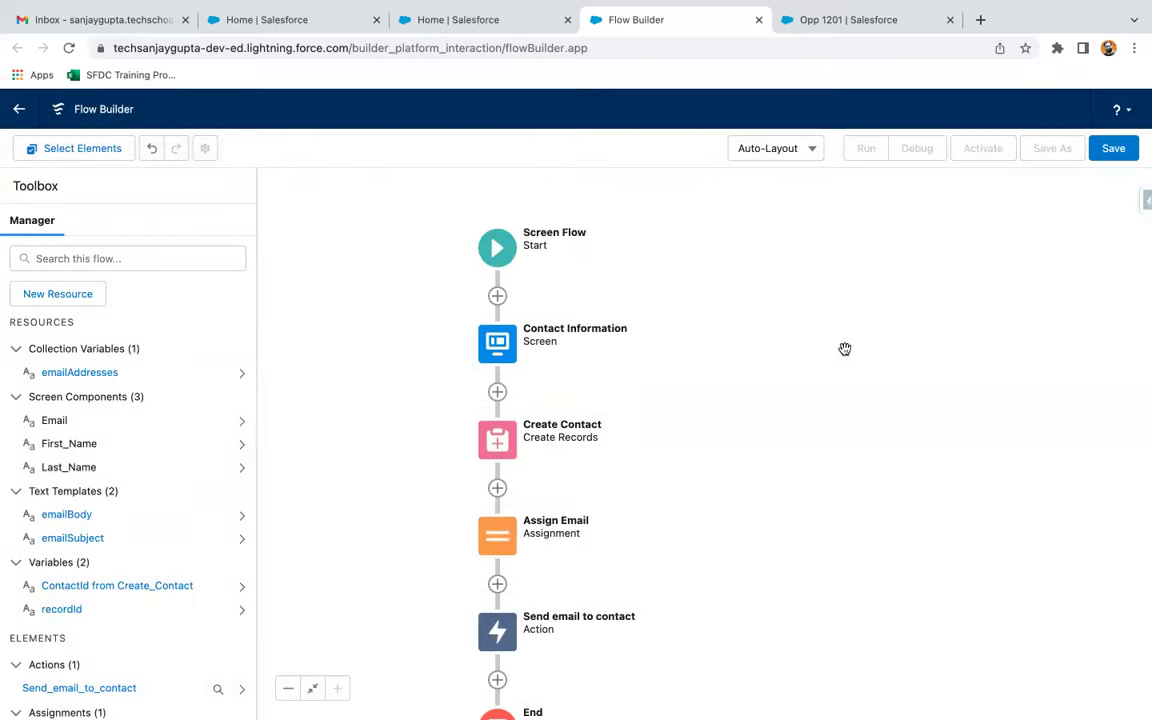
Save the flow as 'Send Email to Contact', activate it, and go to Setup's Object Manager
click(1112, 148)
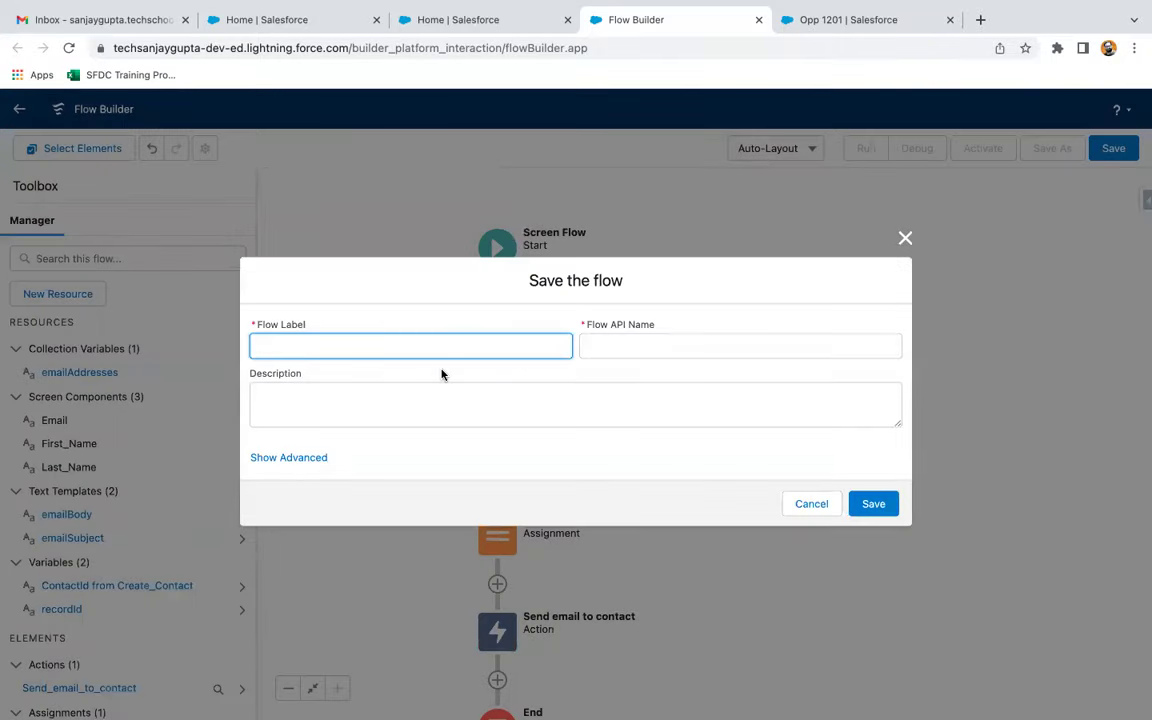
text(Send Email to Contact)
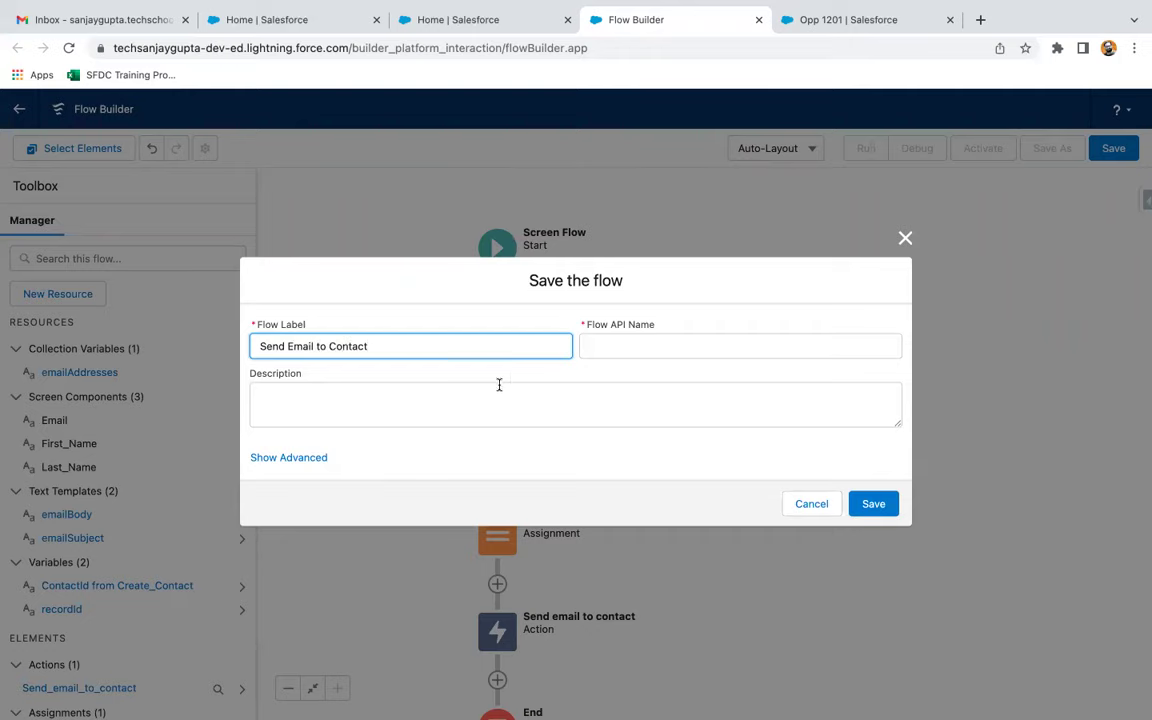
click(508, 377)
click(873, 504)
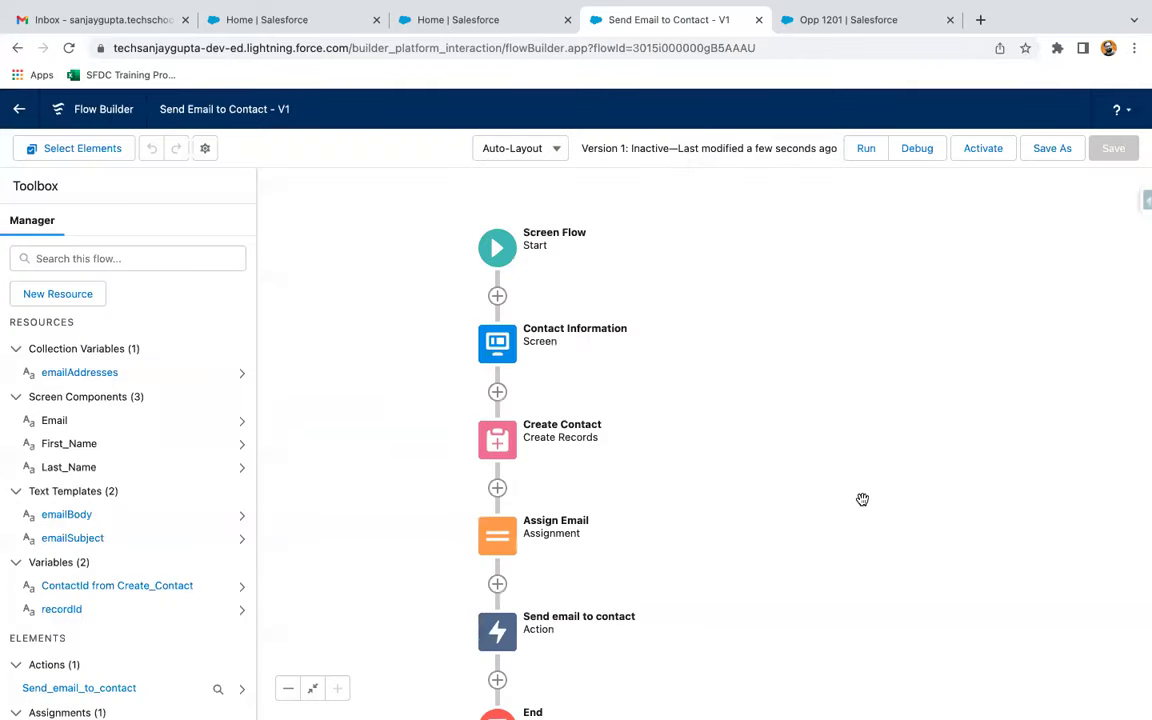
click(977, 149)
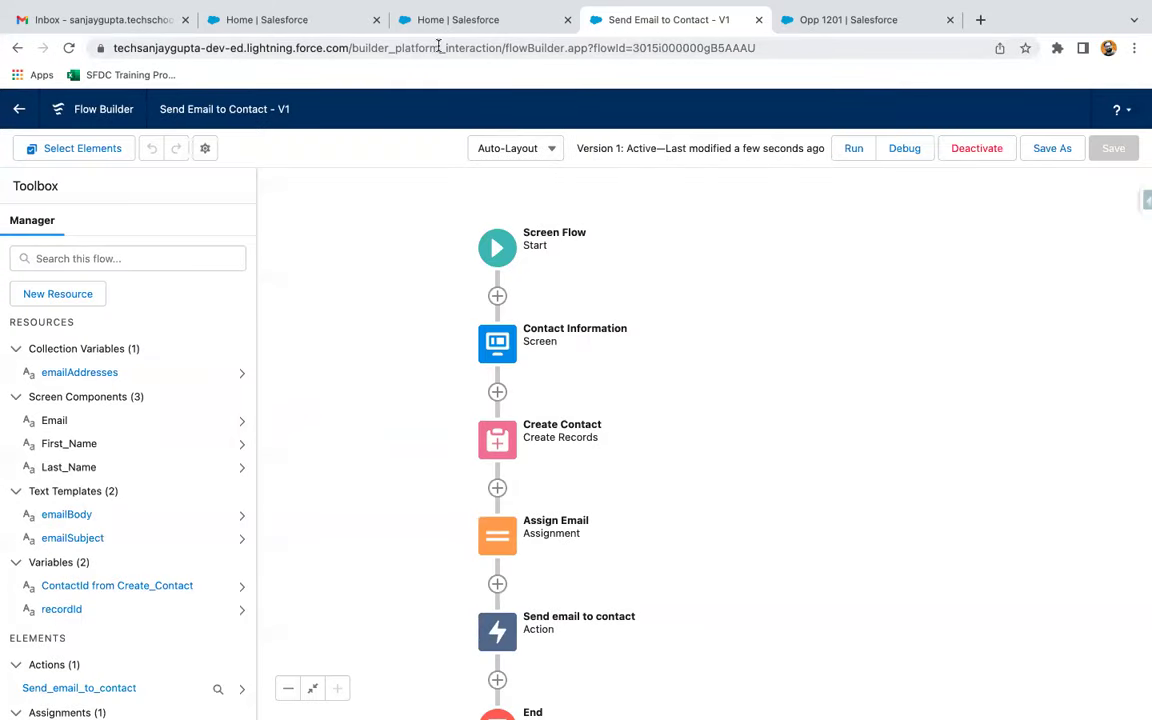
click(456, 21)
click(208, 146)
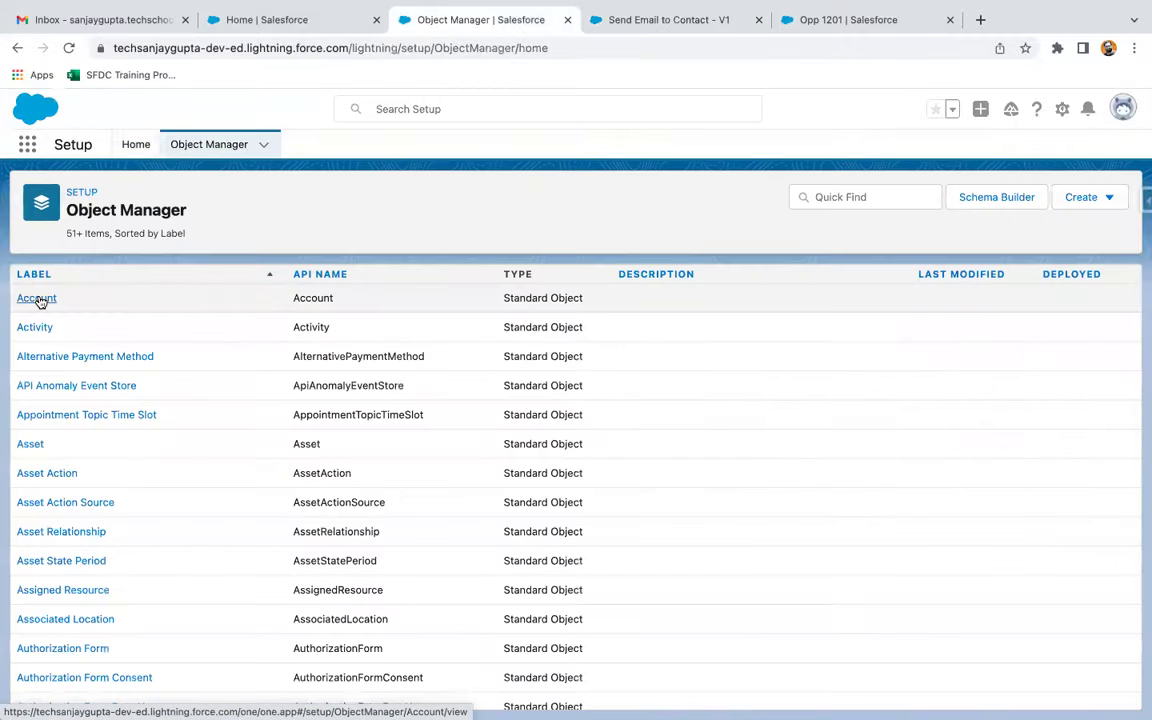
Create a Flow-type Account action for the Send Email to Contact flow, labelled Send Email to Contact
click(38, 298)
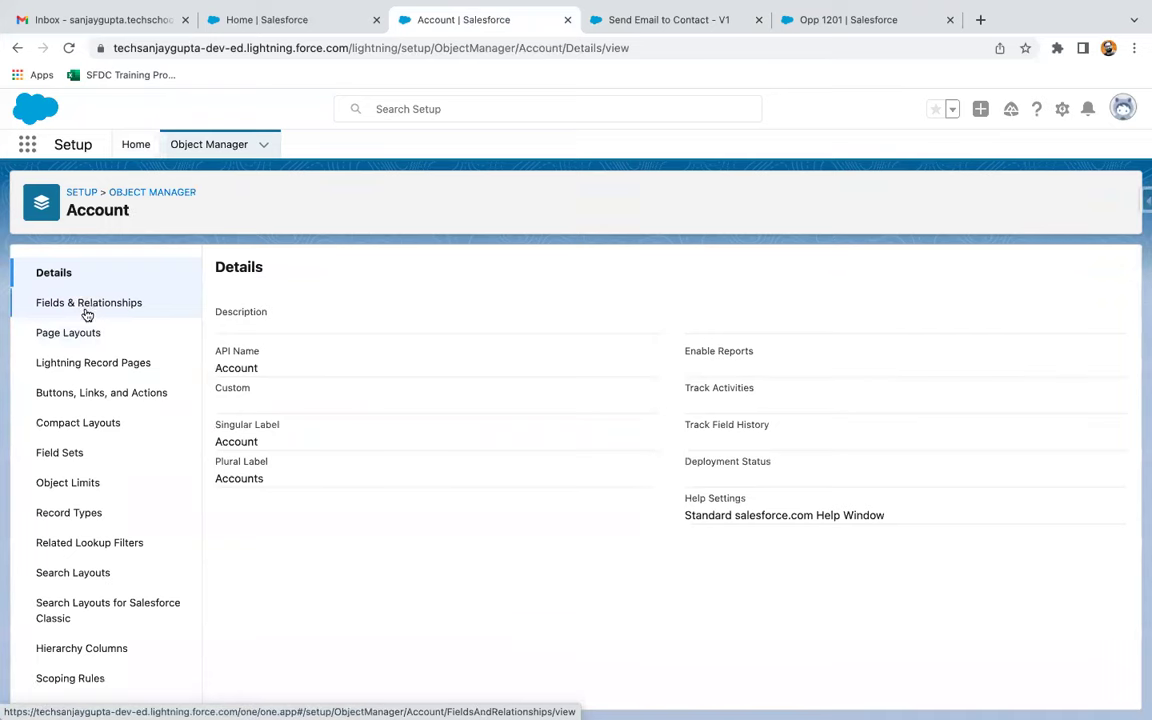
click(74, 400)
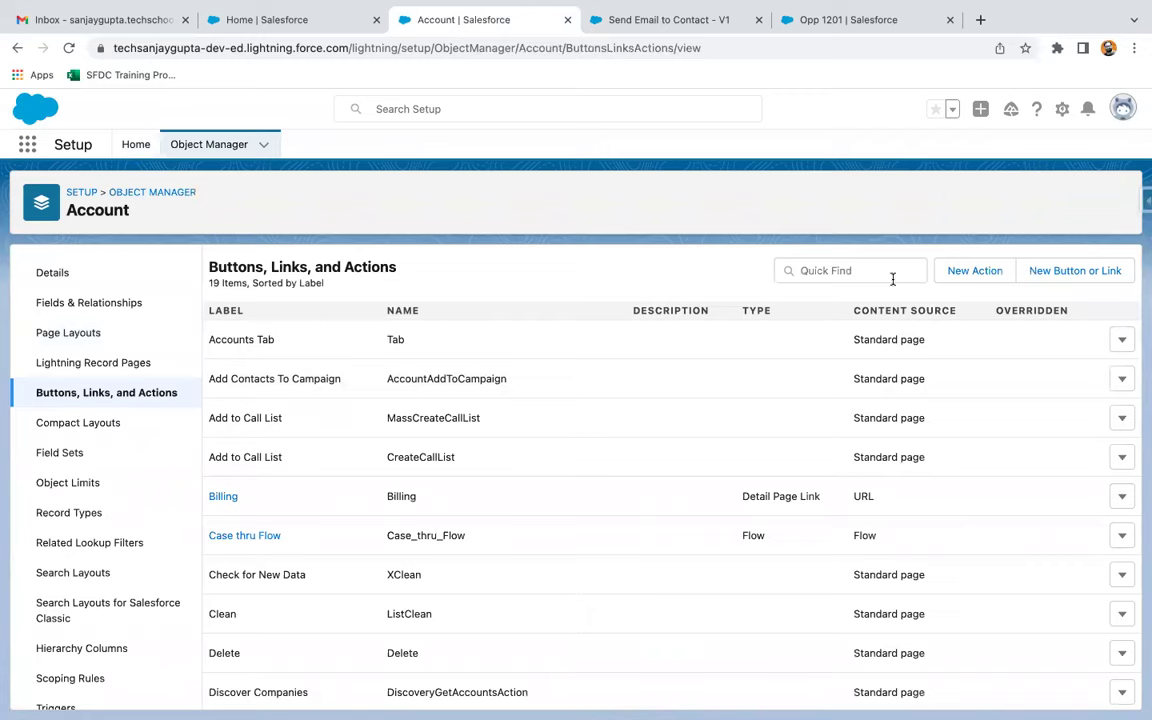
click(960, 270)
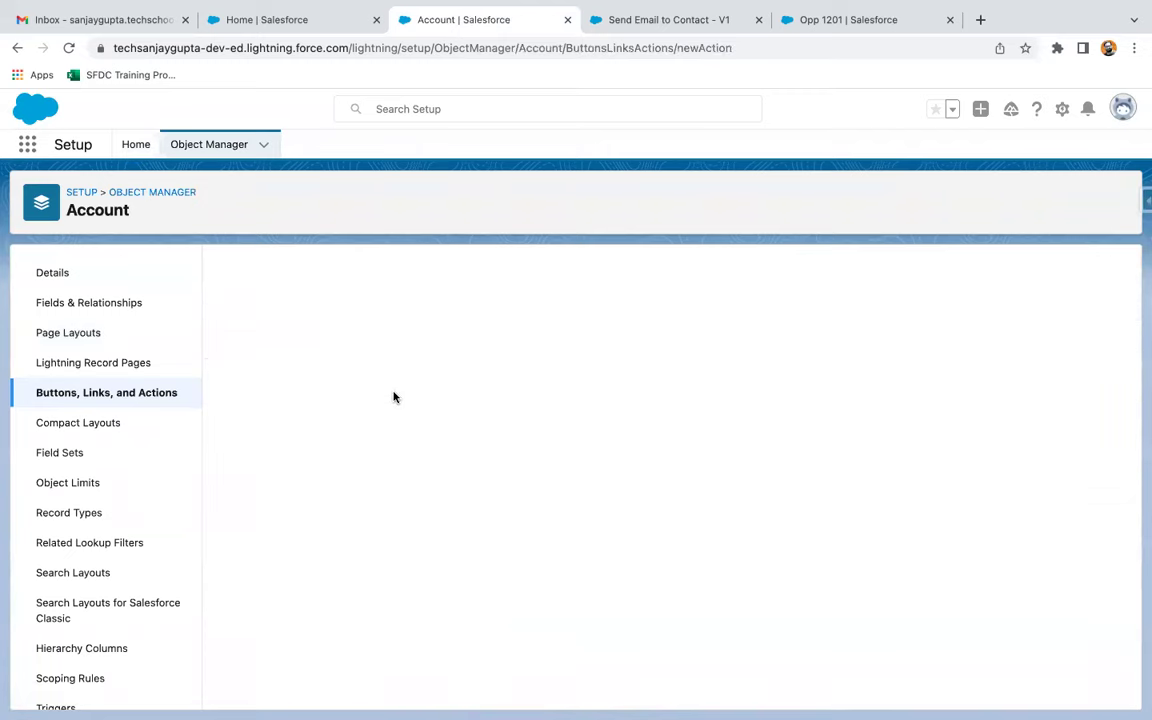
click(405, 363)
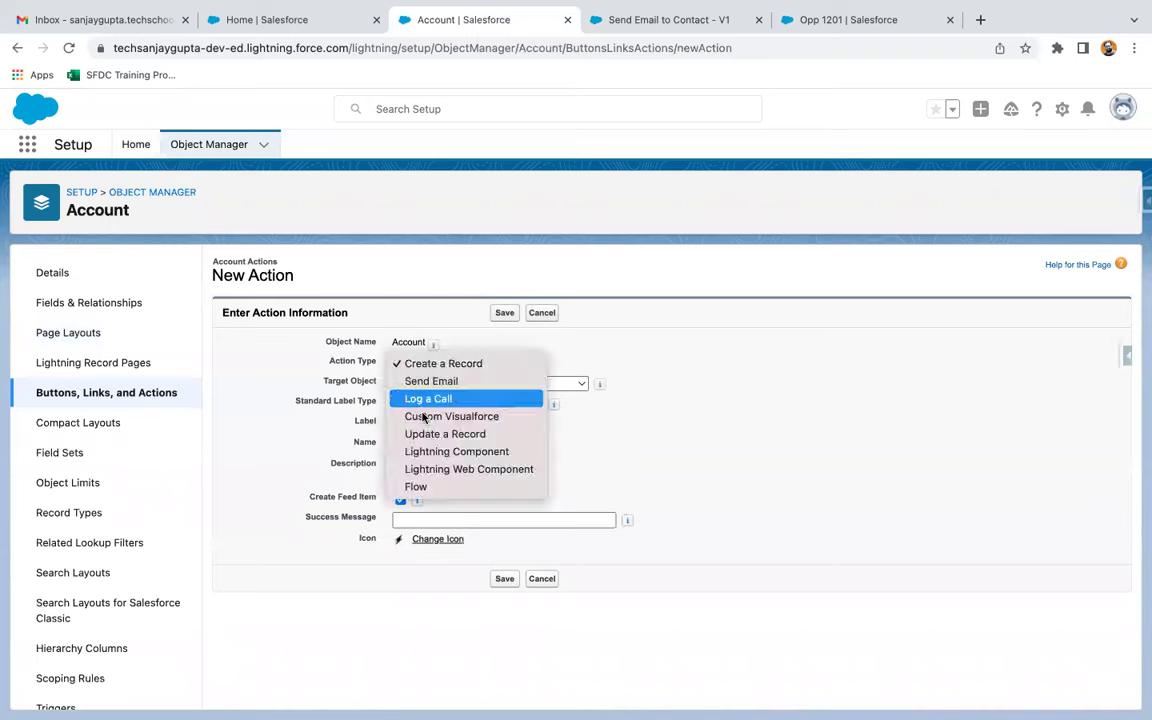
click(430, 486)
click(453, 384)
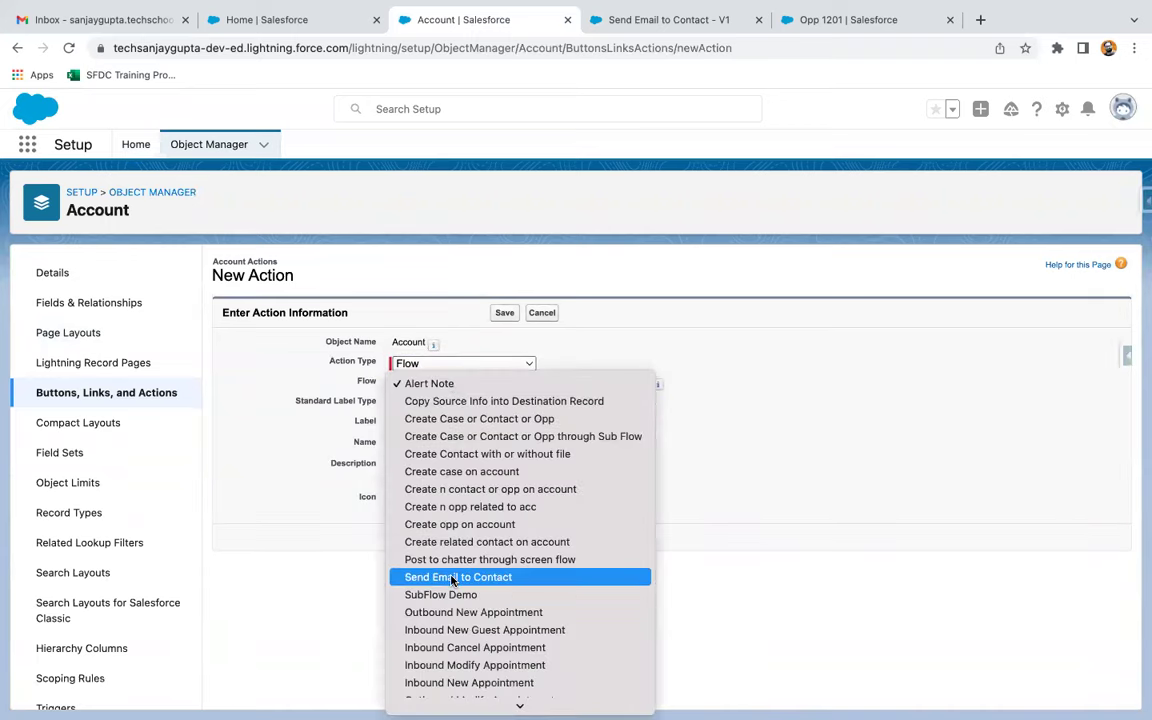
click(453, 577)
click(438, 423)
text(Send Email to Contact)
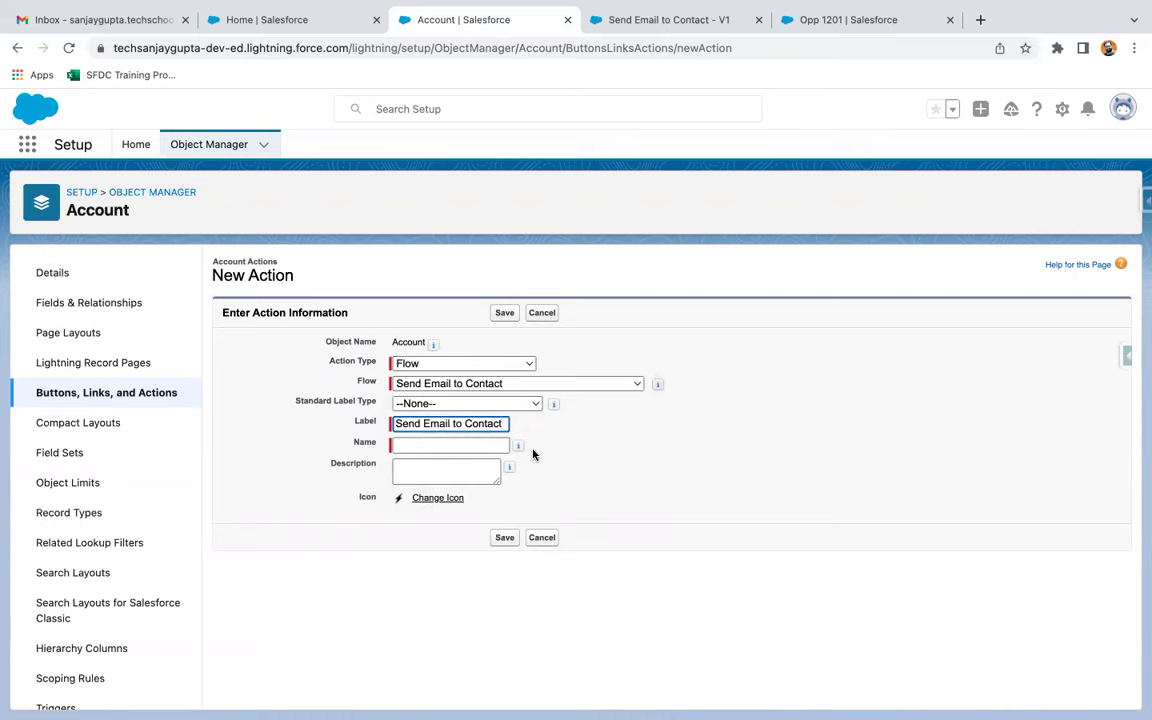
click(506, 314)
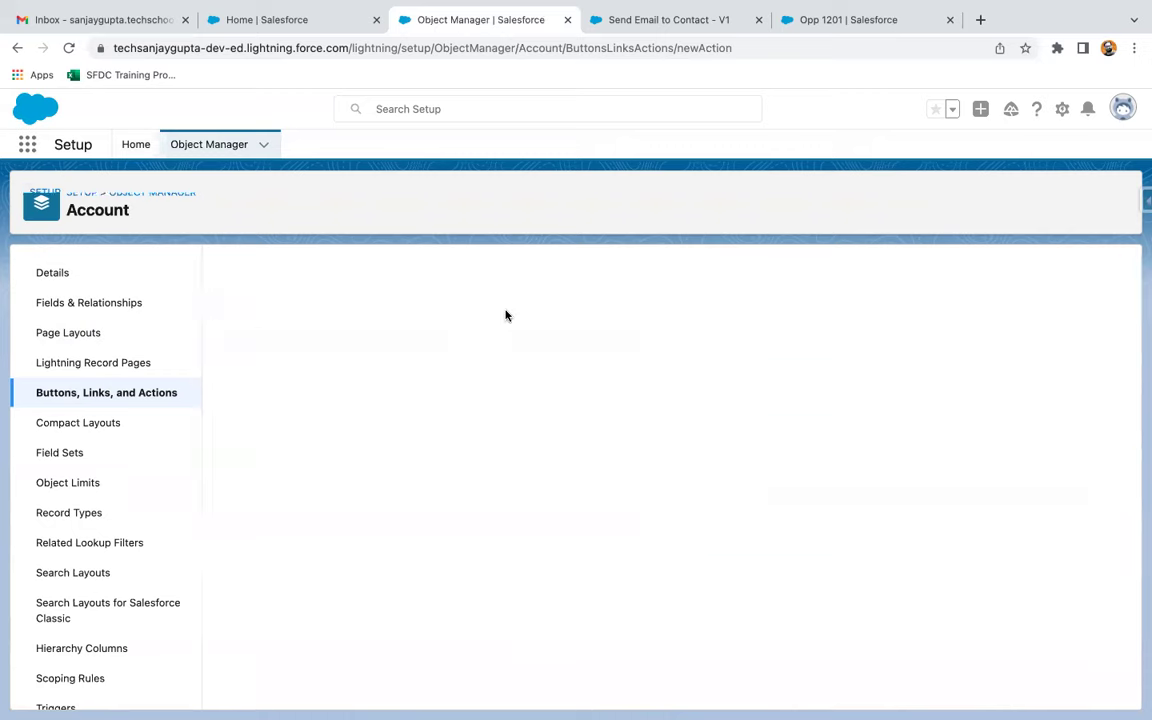
click(16, 47)
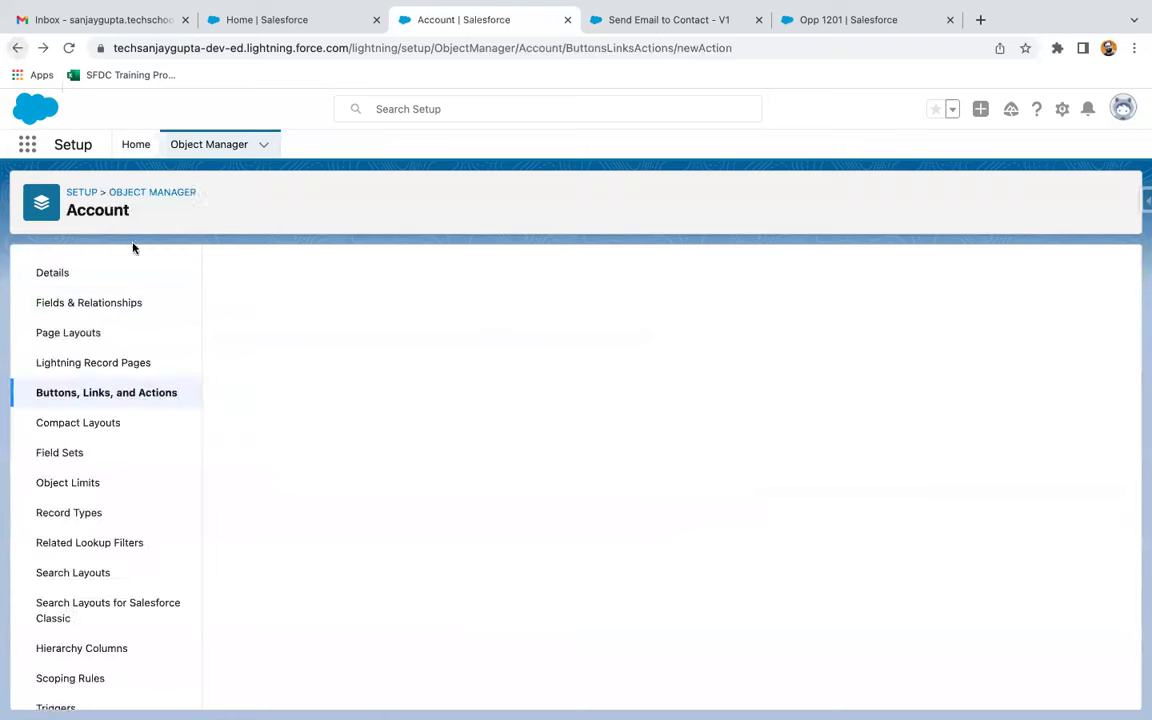
Place Send Email to Contact in the Account Layout's Mobile & Lightning Actions and save the layout
click(90, 332)
click(253, 457)
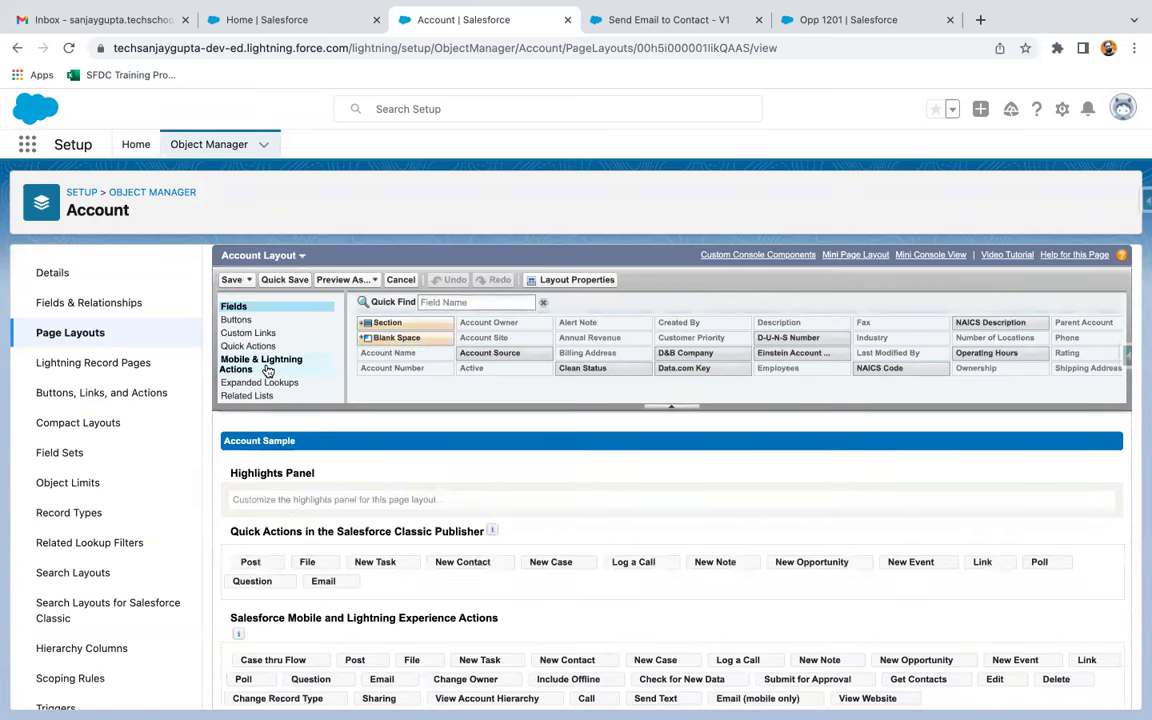
click(264, 364)
scroll(403, 530, down, 5)
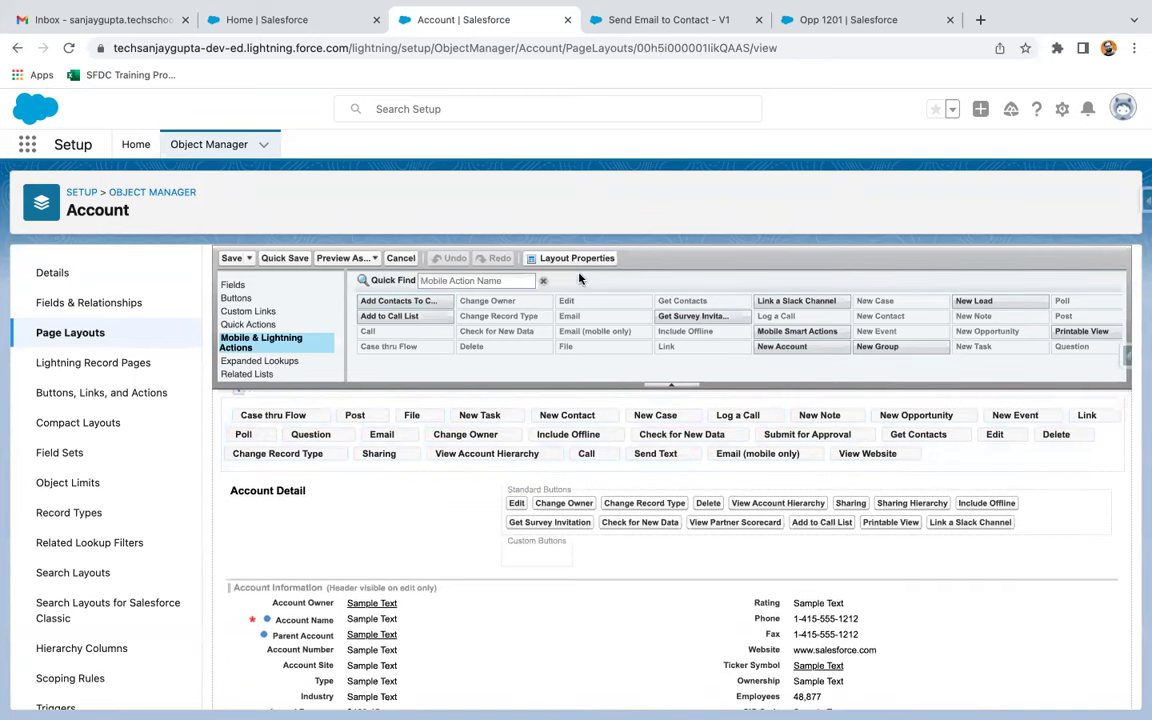
click(502, 281)
text(send)
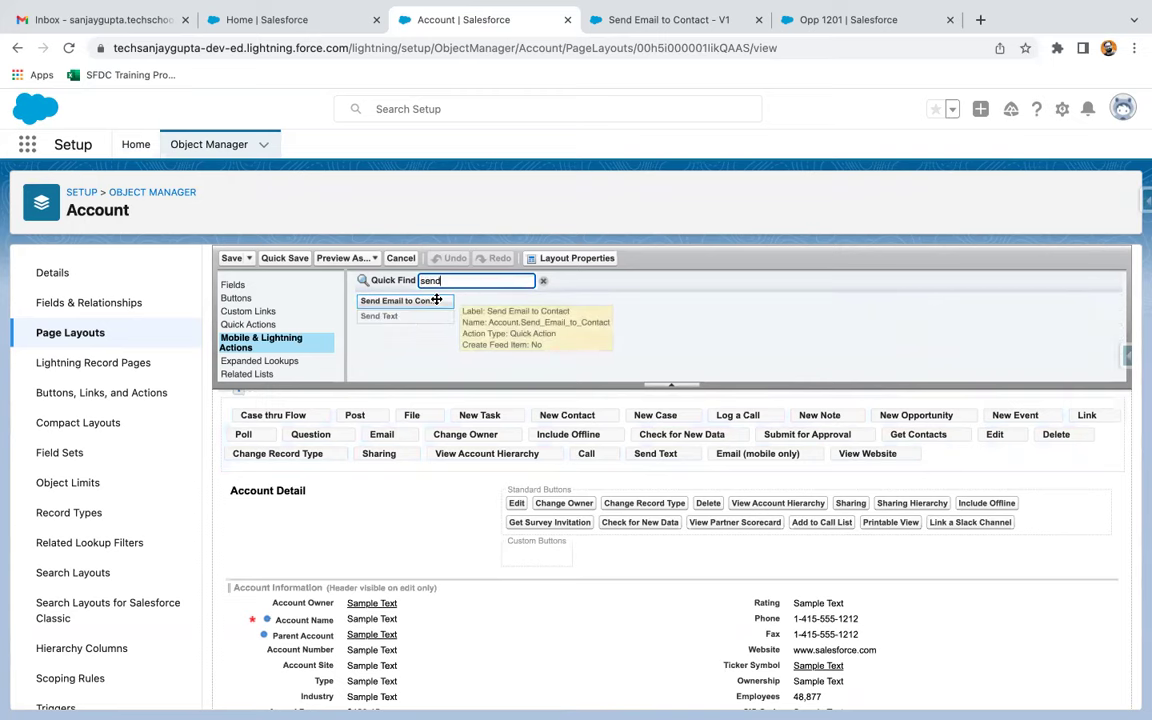
mouse_move(437, 299)
mouse_down()
mouse_move(350, 401)
mouse_move(248, 449)
mouse_move(240, 482)
mouse_up()
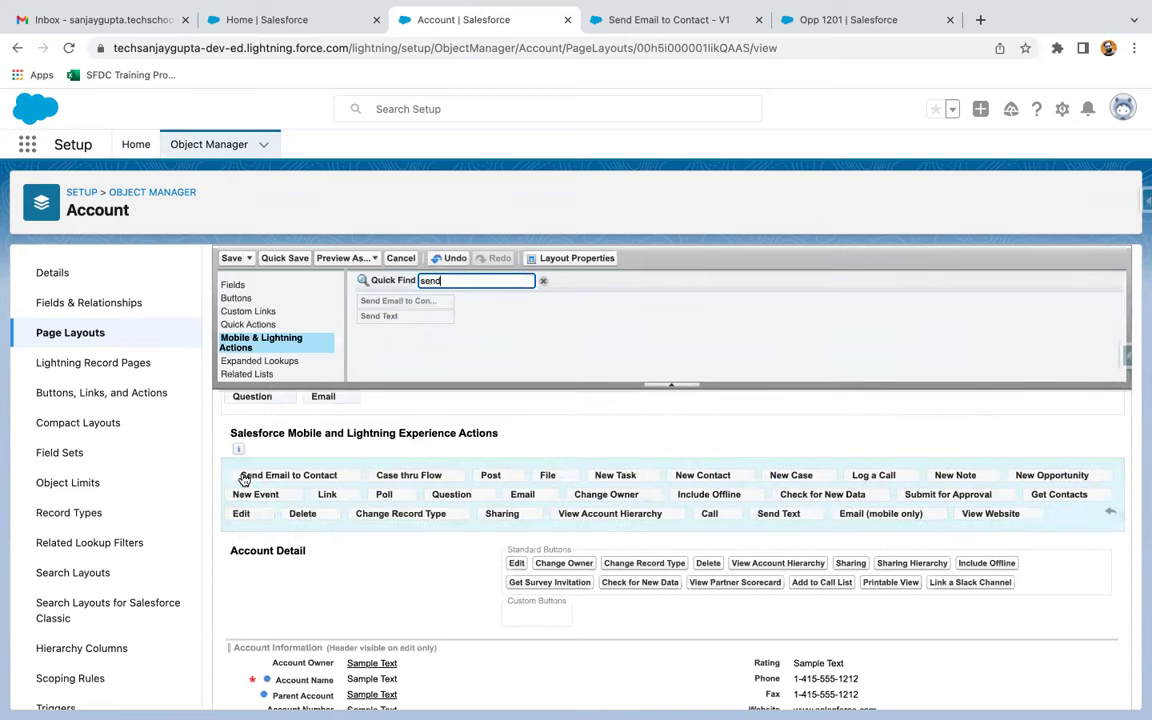
click(231, 259)
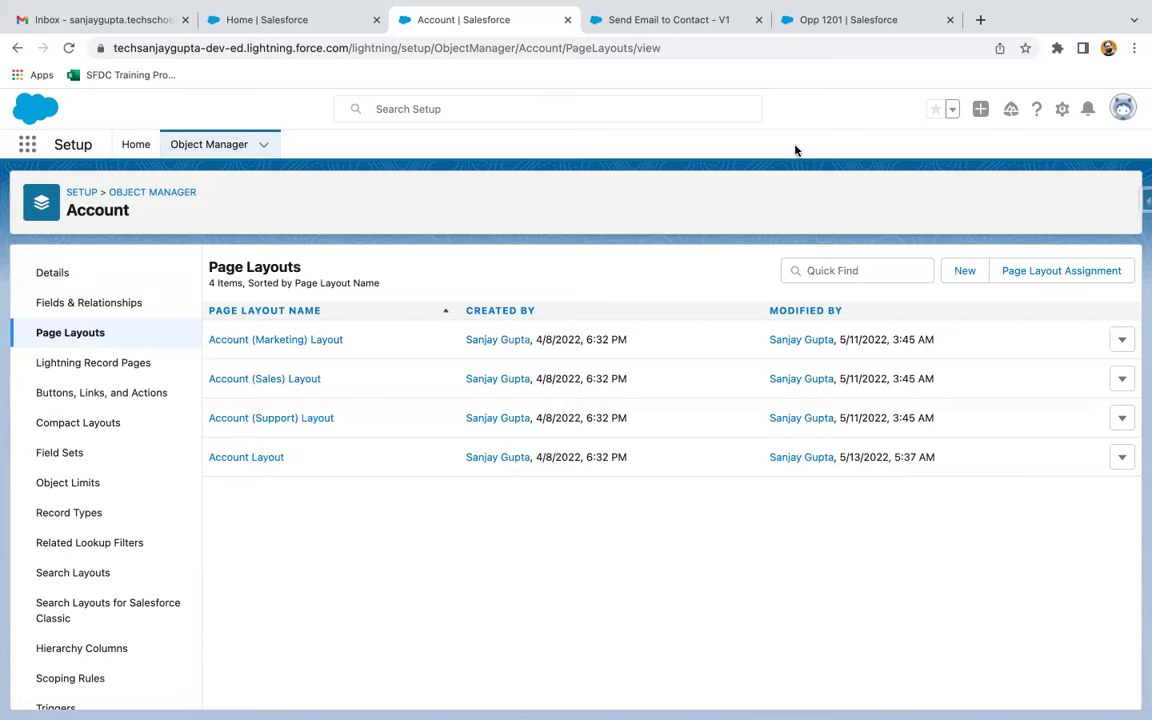
click(812, 19)
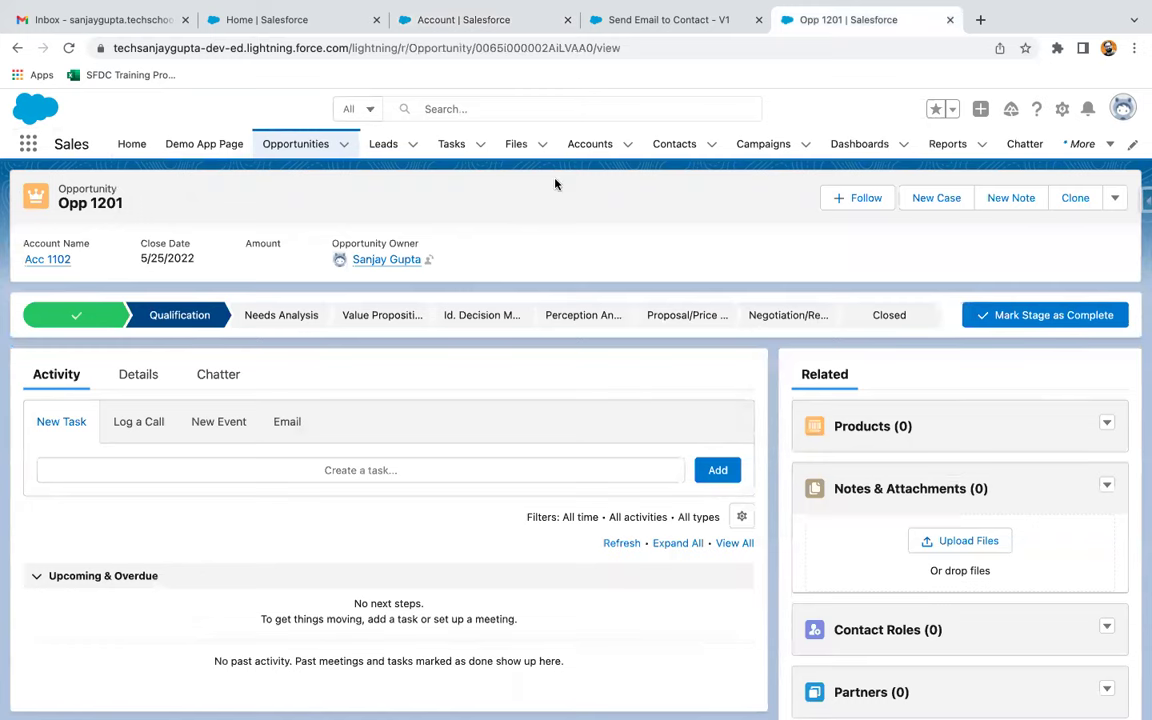
Open the Acc 1102 record from the Accounts list
click(589, 145)
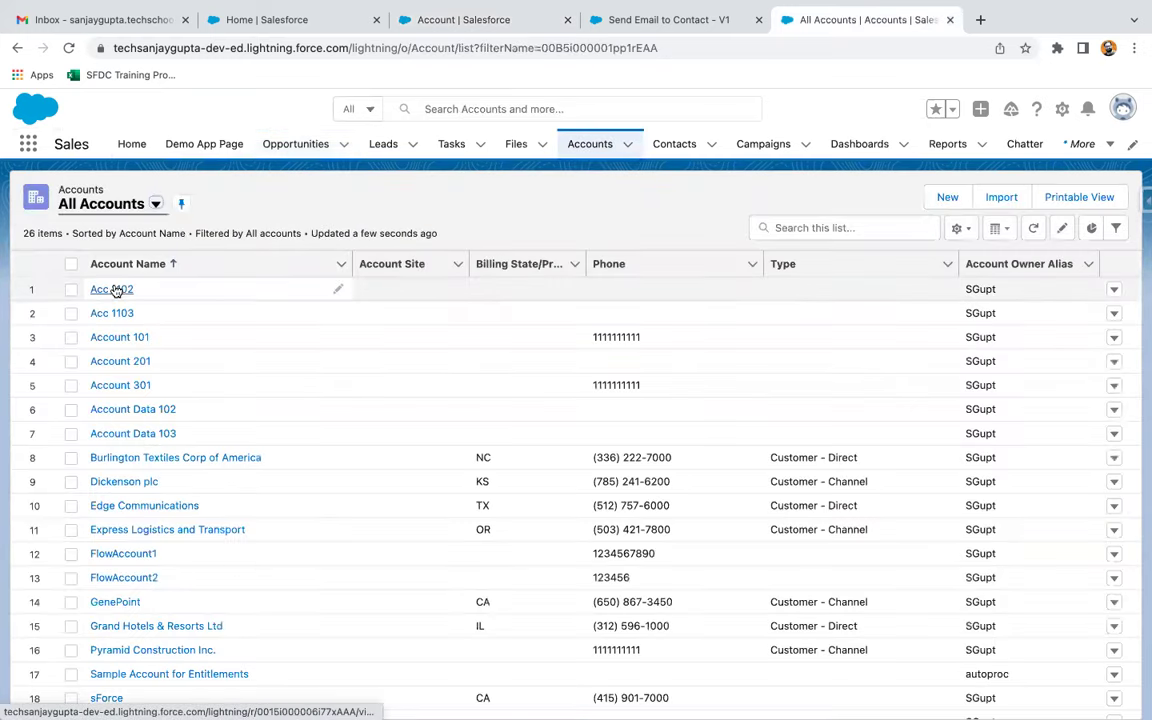
click(114, 290)
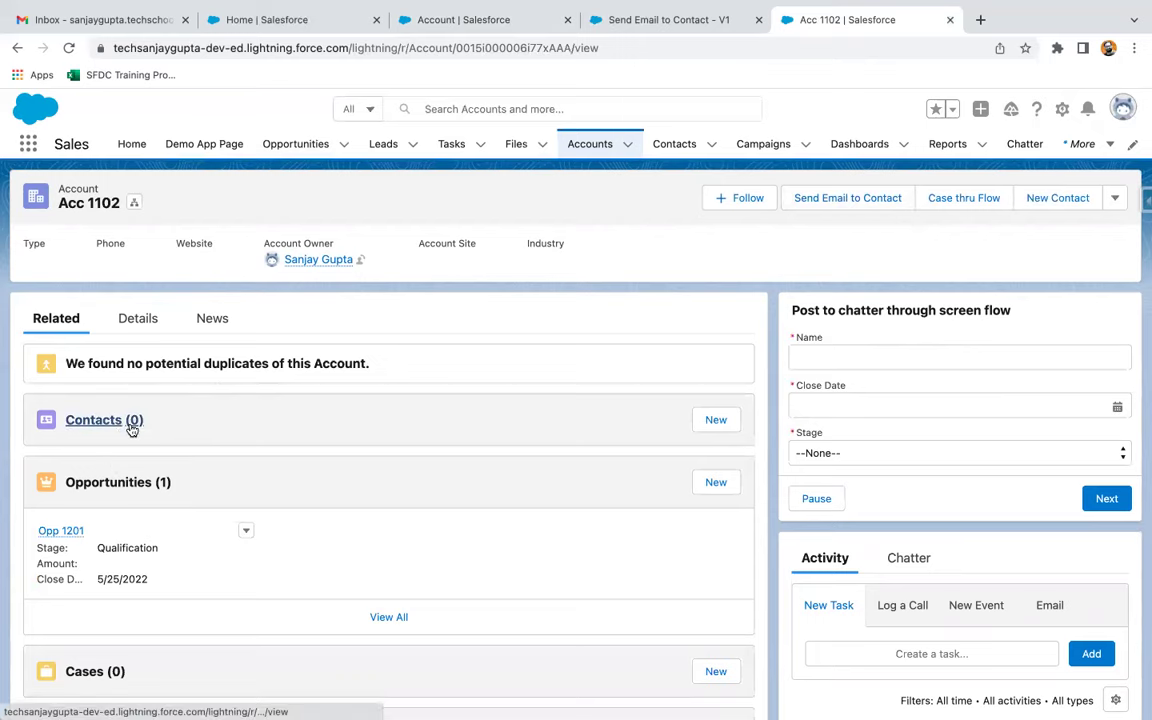
Run Send Email to Contact on Acc 1102 with names Con / Con 121 and the suggested e-mail
click(842, 199)
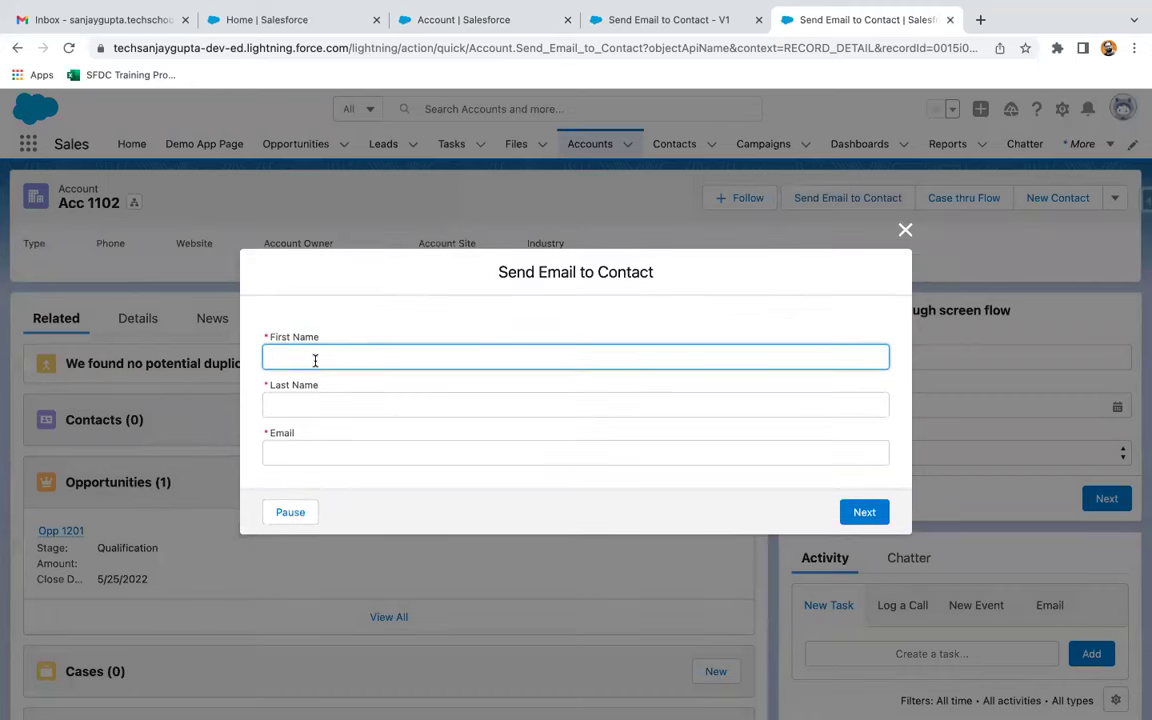
text(Con 123)
key(Tab)
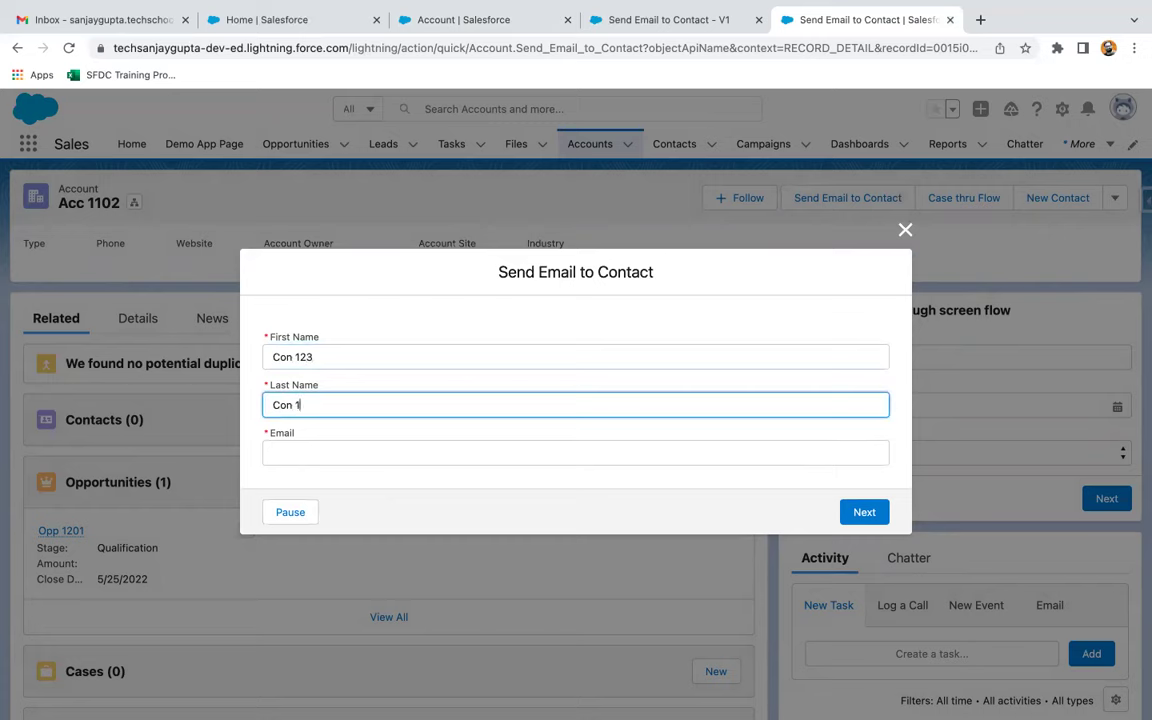
text(Con 121)
click(309, 454)
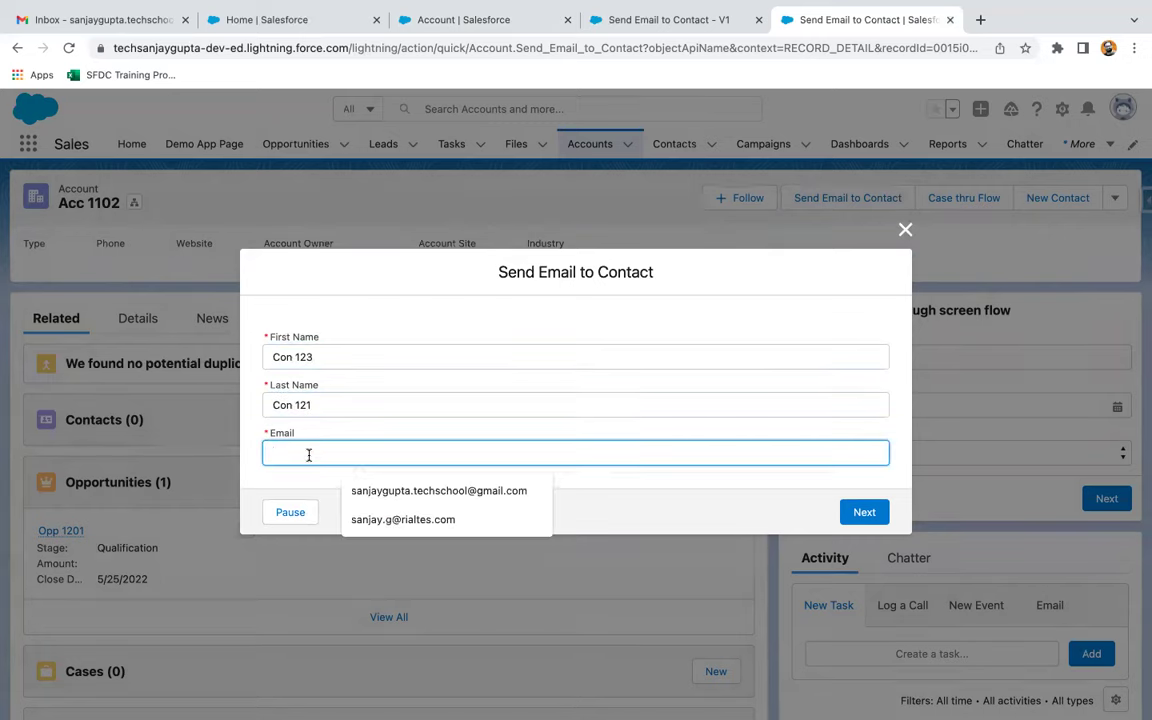
click(384, 493)
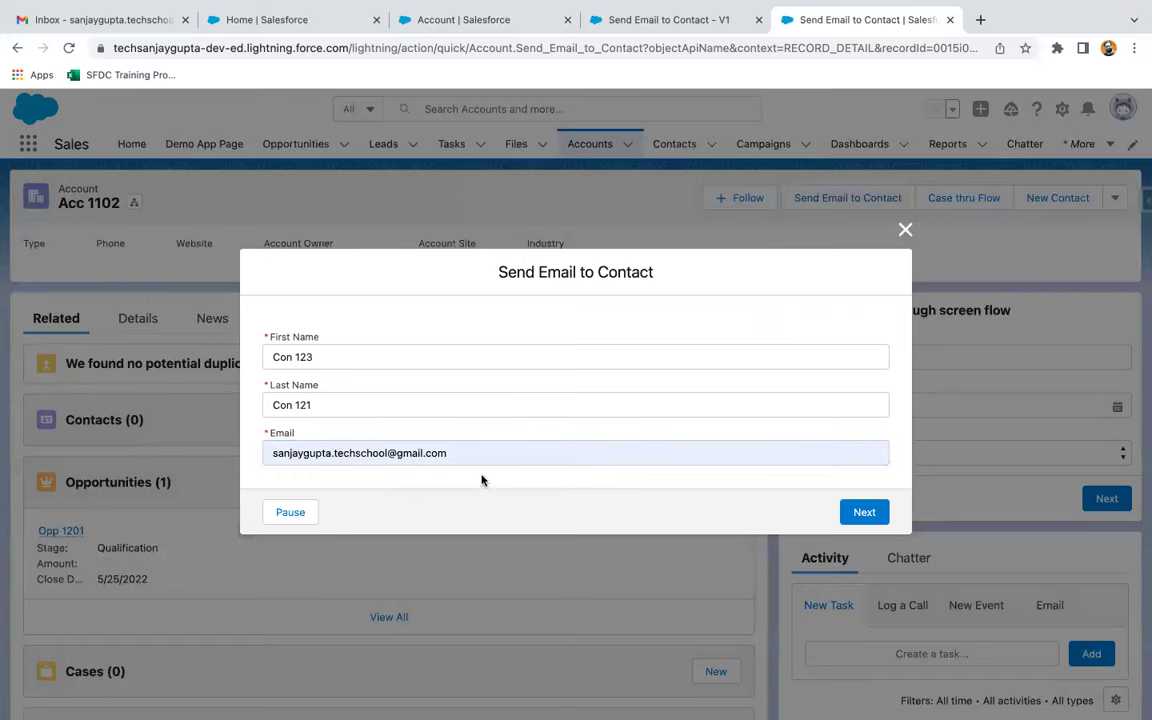
click(865, 513)
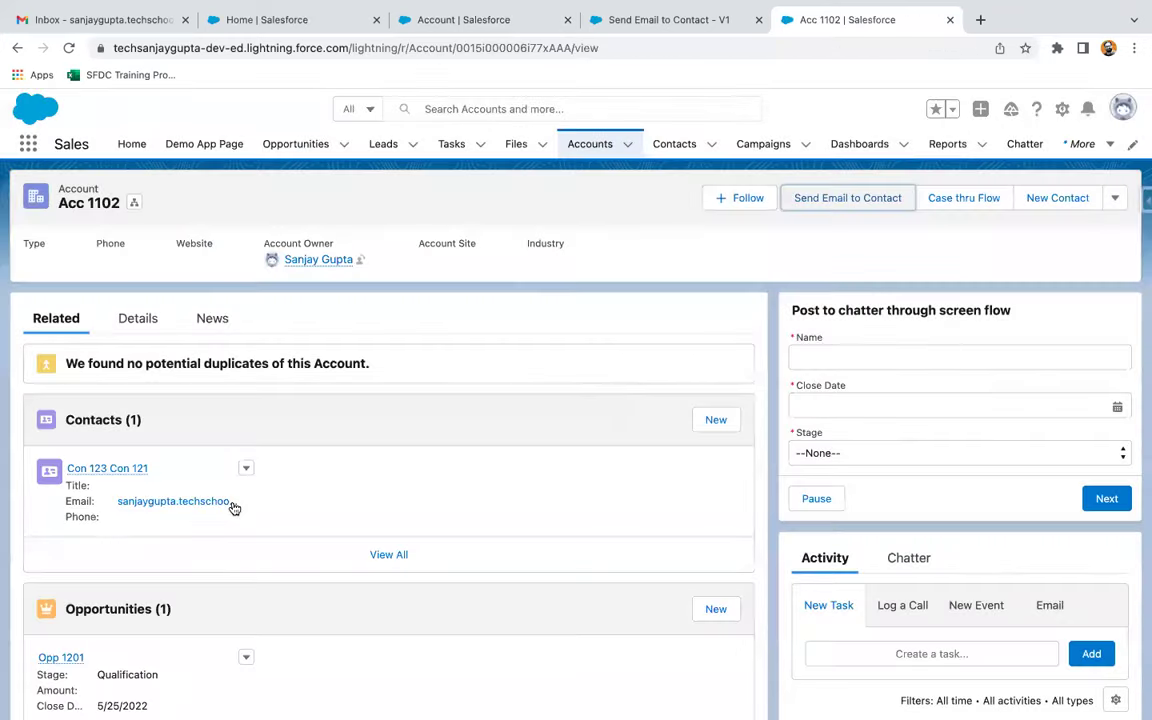
Check the Con 123 Con 121 contact's Details fields, then go to the Gmail inbox
click(104, 470)
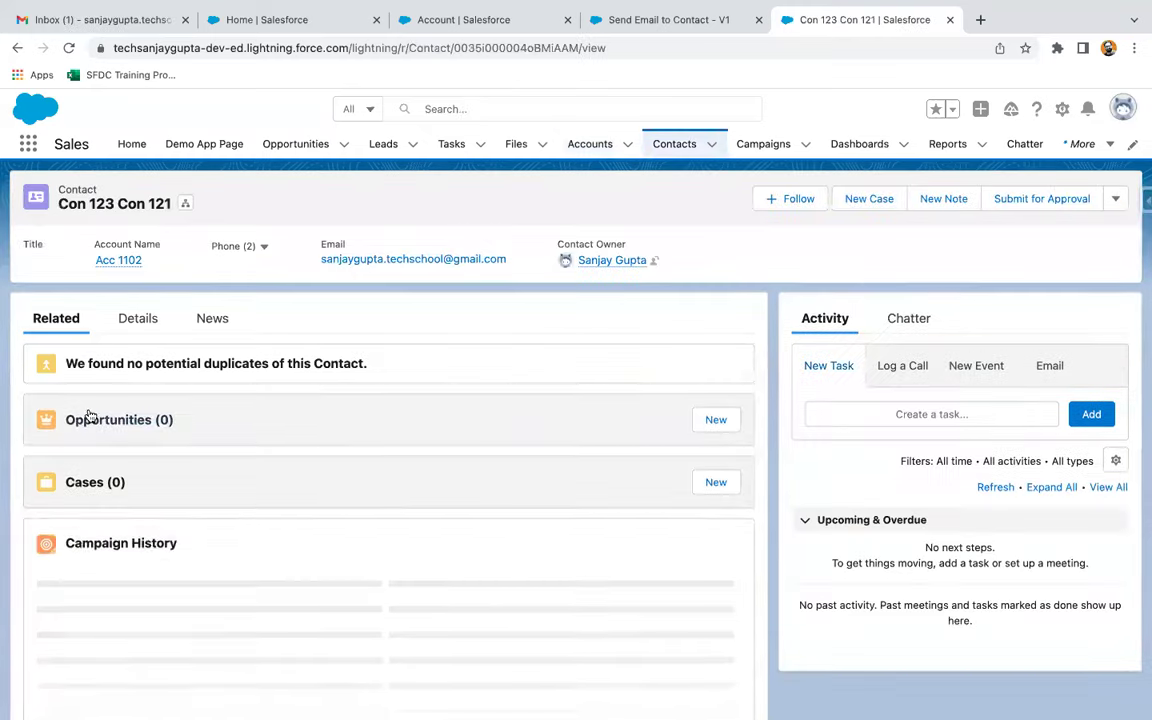
click(133, 330)
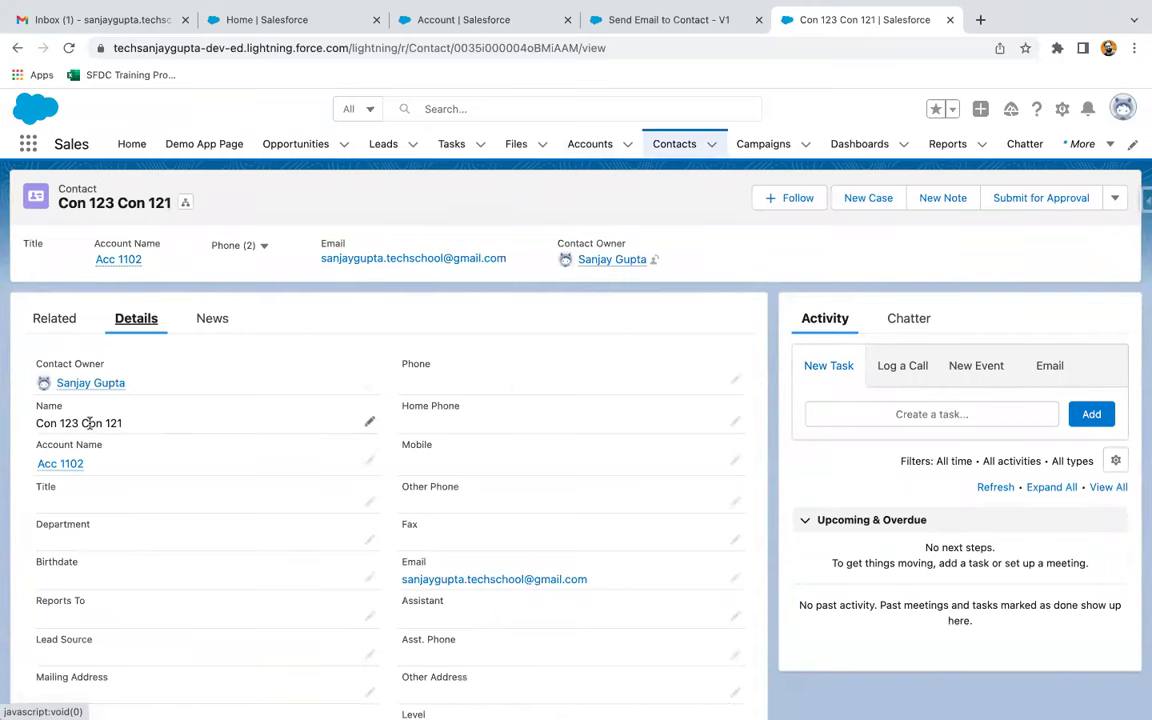
scroll(338, 380, down, 2)
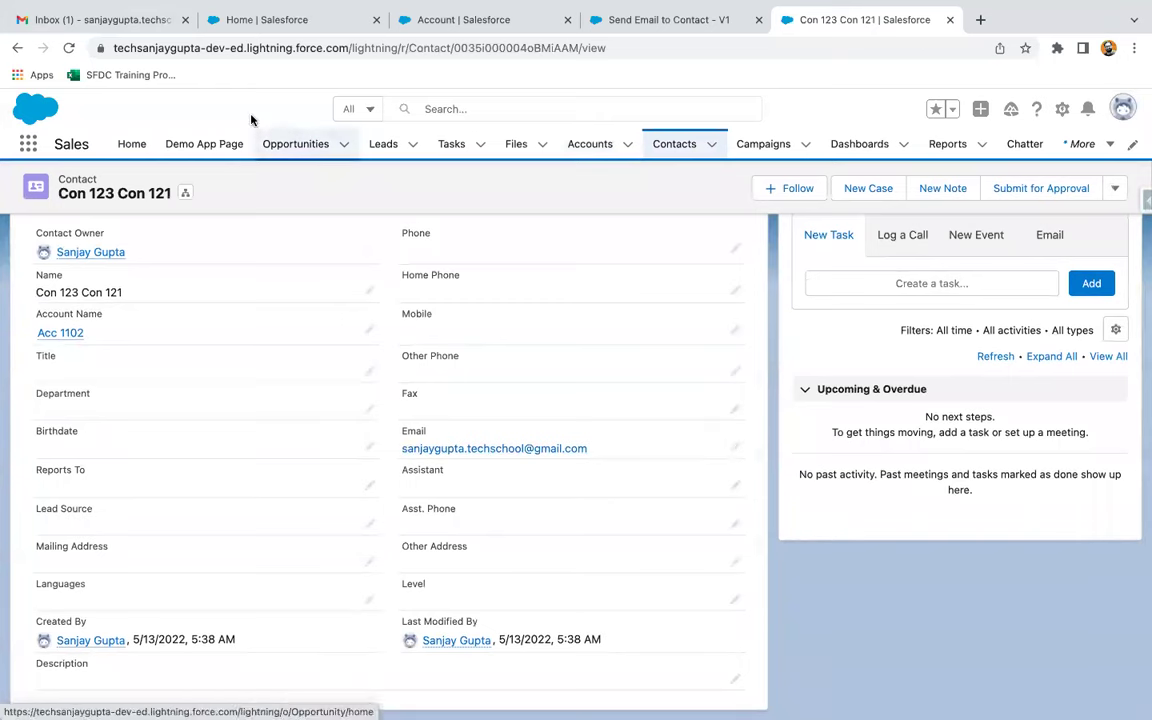
click(100, 22)
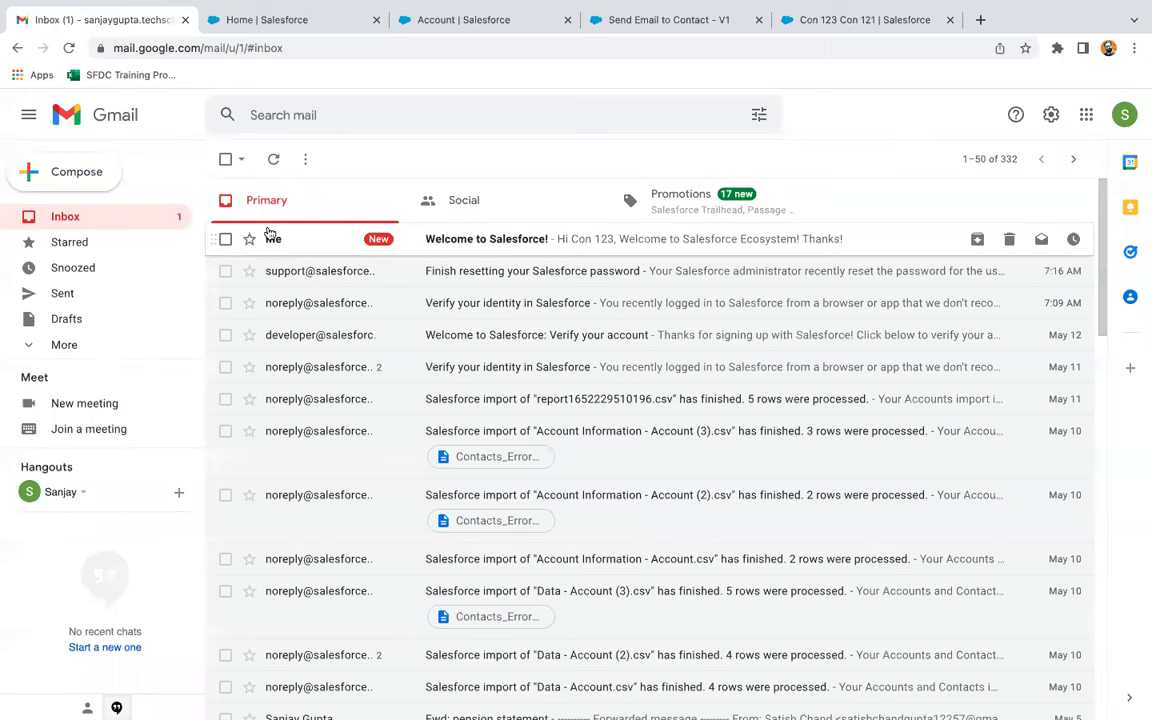
Read the 'Welcome to Salesforce!' email greeting Con 123, then return to the Send Email to Contact - V1 tab
click(509, 243)
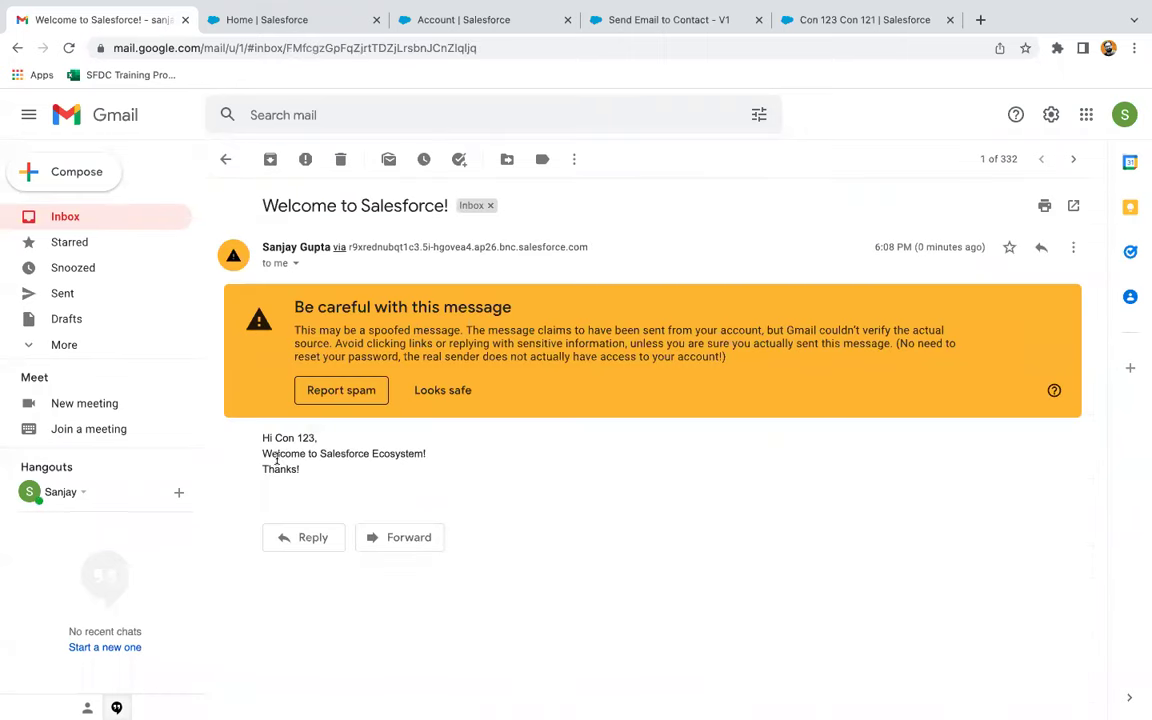
drag(277, 440, 327, 445)
click(328, 444)
click(657, 20)
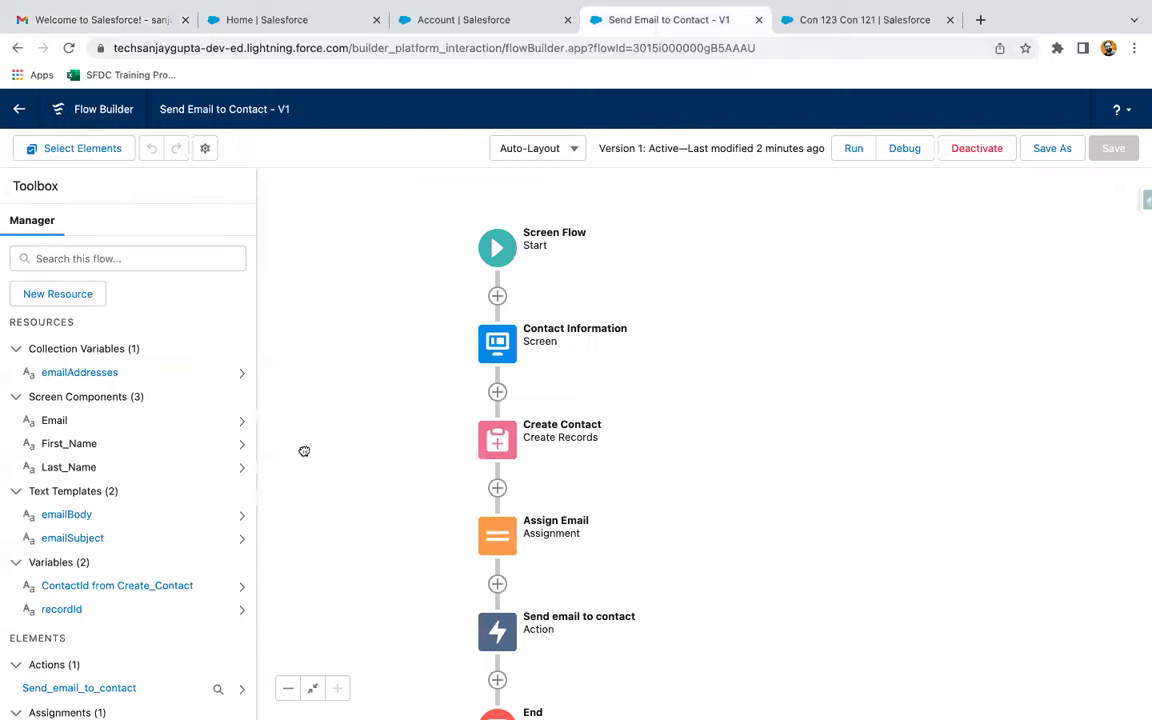
drag(304, 451, 311, 386)
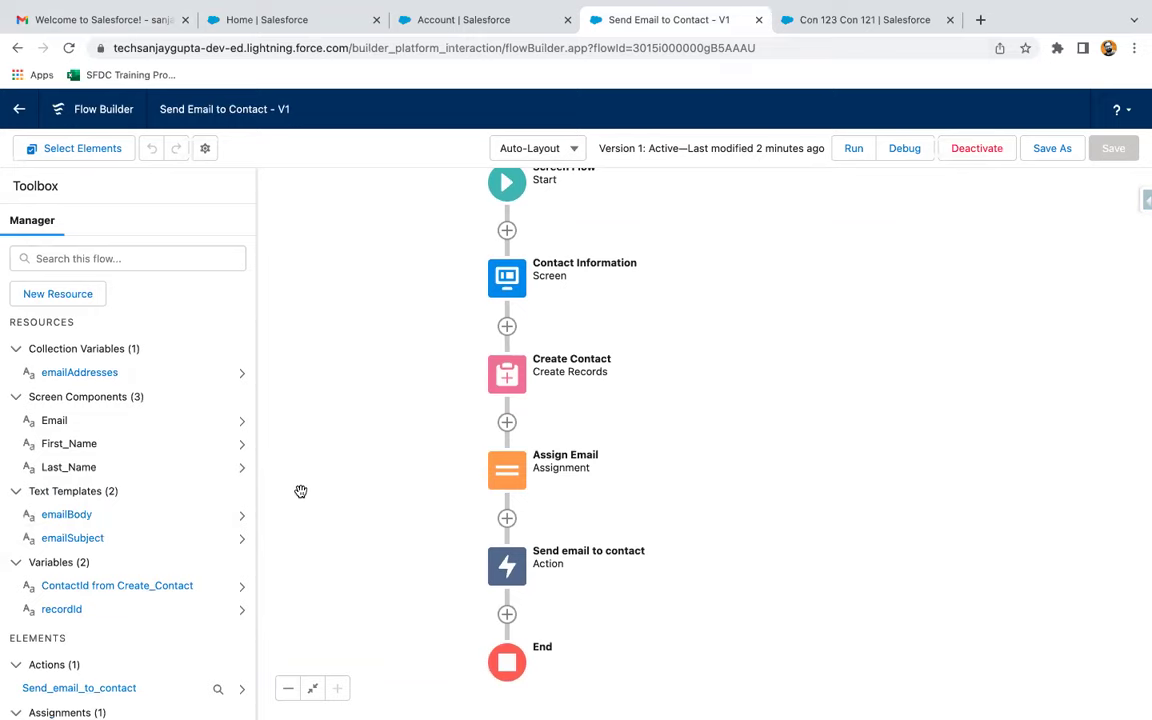
scroll(133, 483, down, 2)
scroll(133, 483, down, 1)
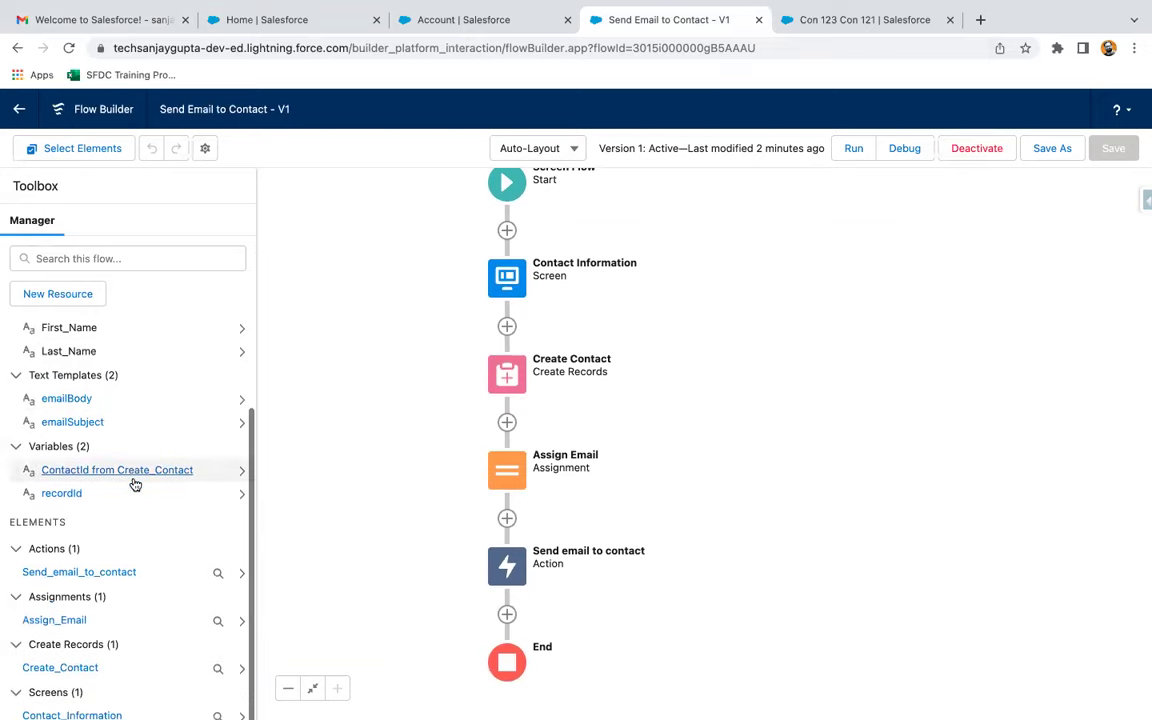
scroll(136, 406, up, 3)
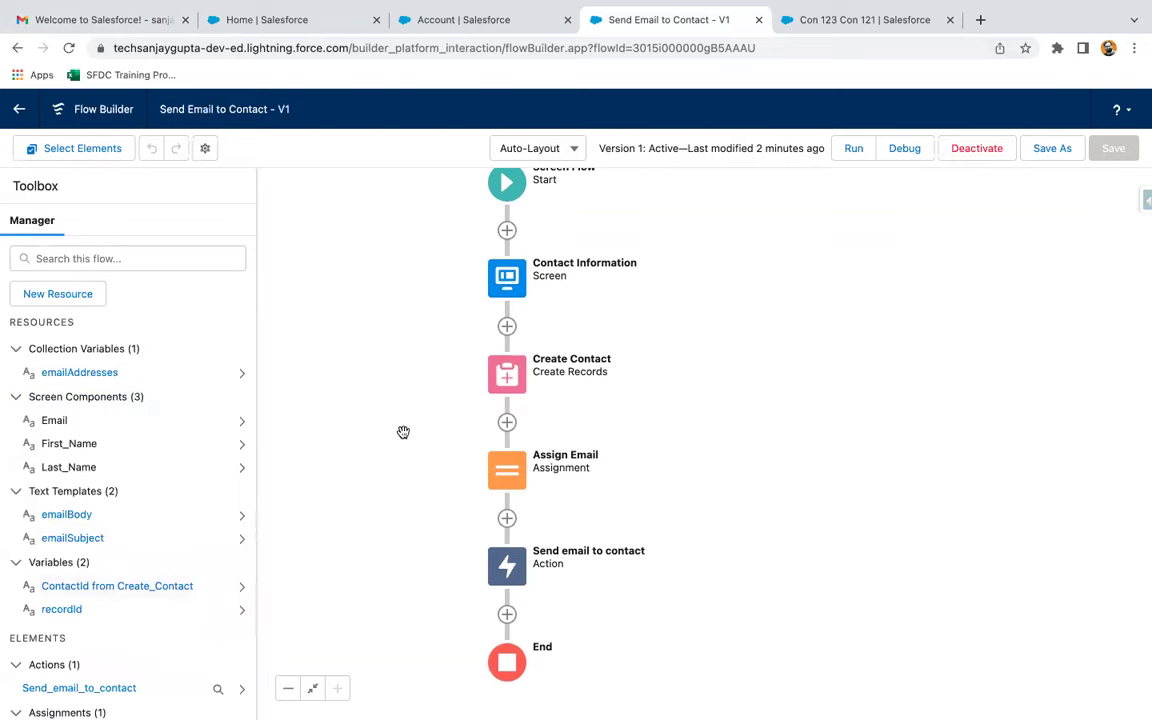
scroll(112, 610, down, 3)
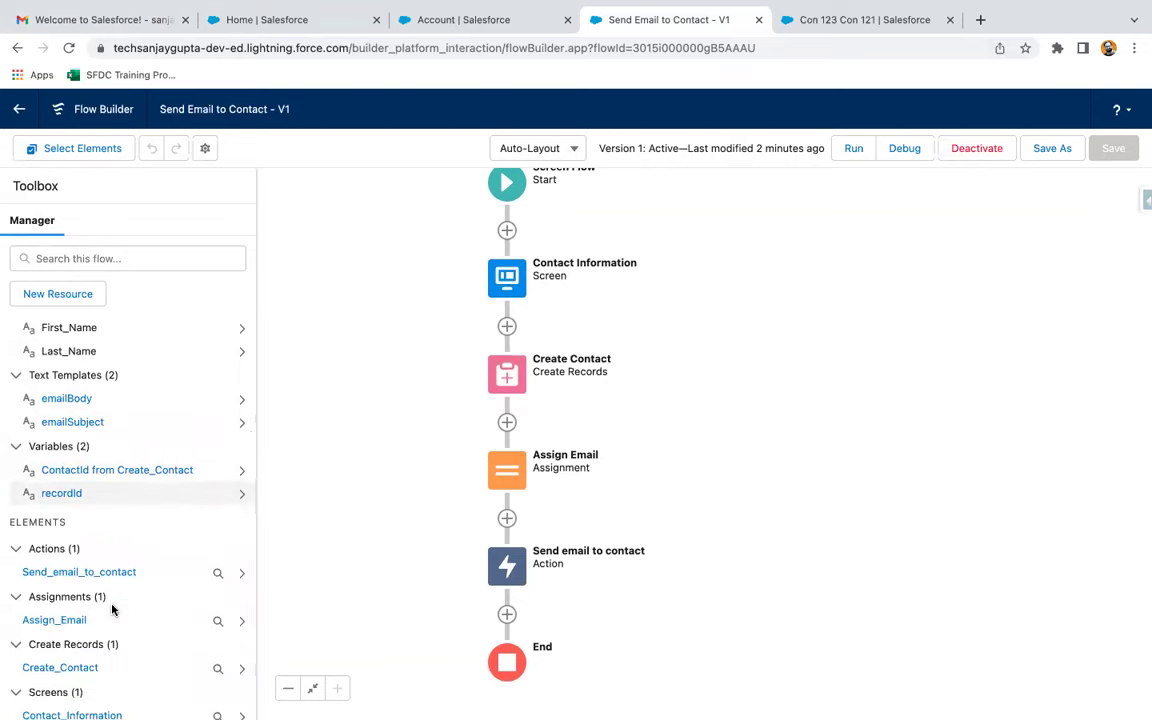